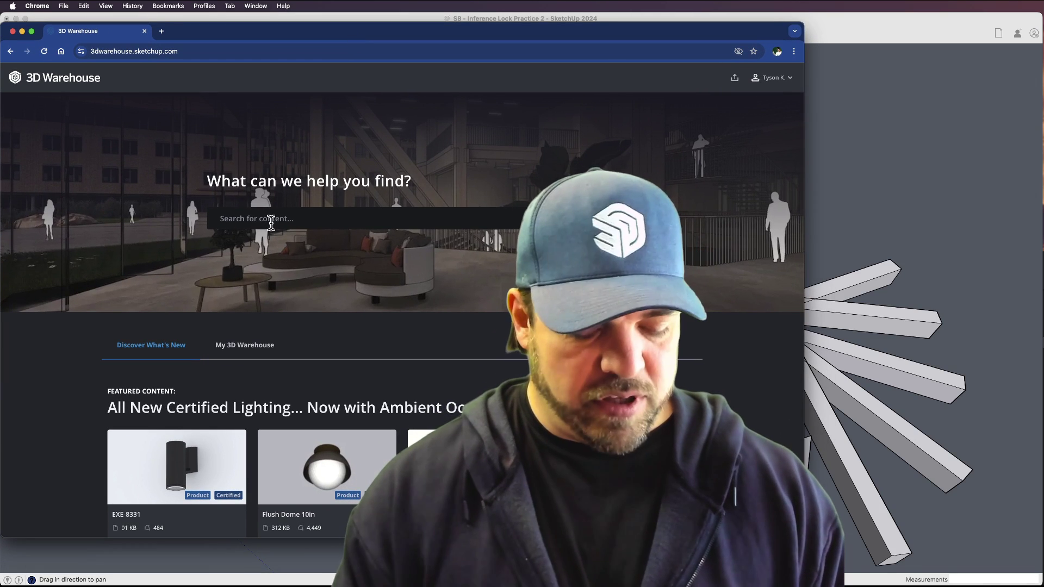
# Search 3D Warehouse for "skill builder inf lock" and open the Skill Builder: Inf Lock Practice model page.
pyautogui.write('skill builder inf lock')
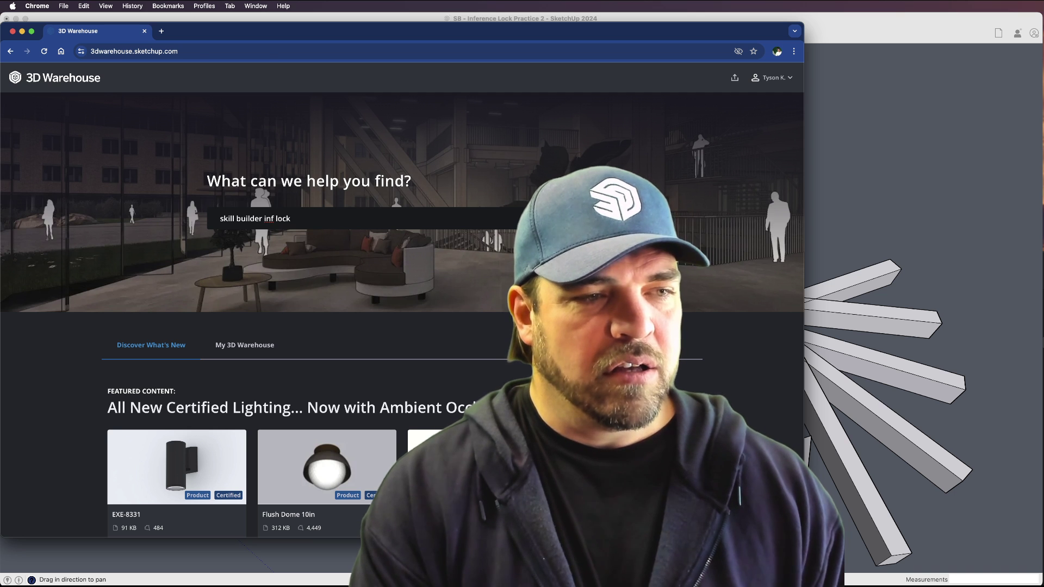
pyautogui.press('Return')
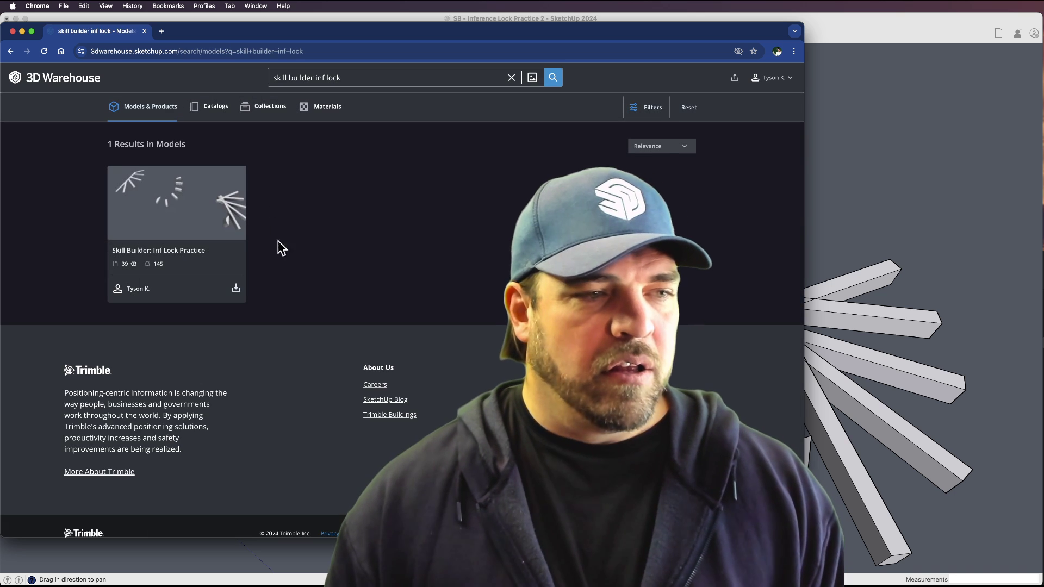
pyautogui.click(181, 202)
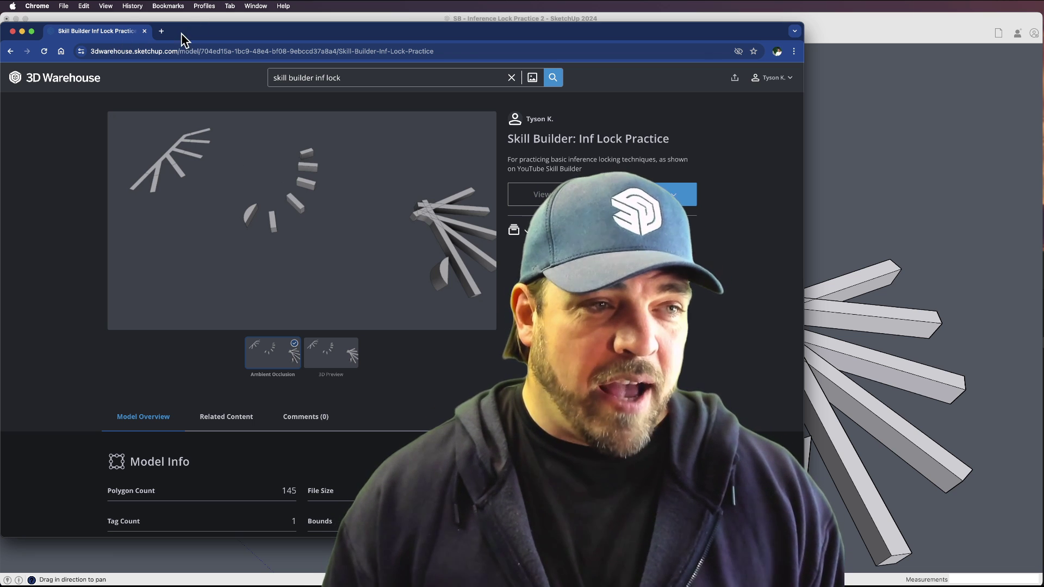
# Switch to SketchUp by moving the browser window out of the way, and examine the inference lock practice shapes and the intersecting building masses.
pyautogui.moveTo(184, 39); pyautogui.dragTo(1043, 228)
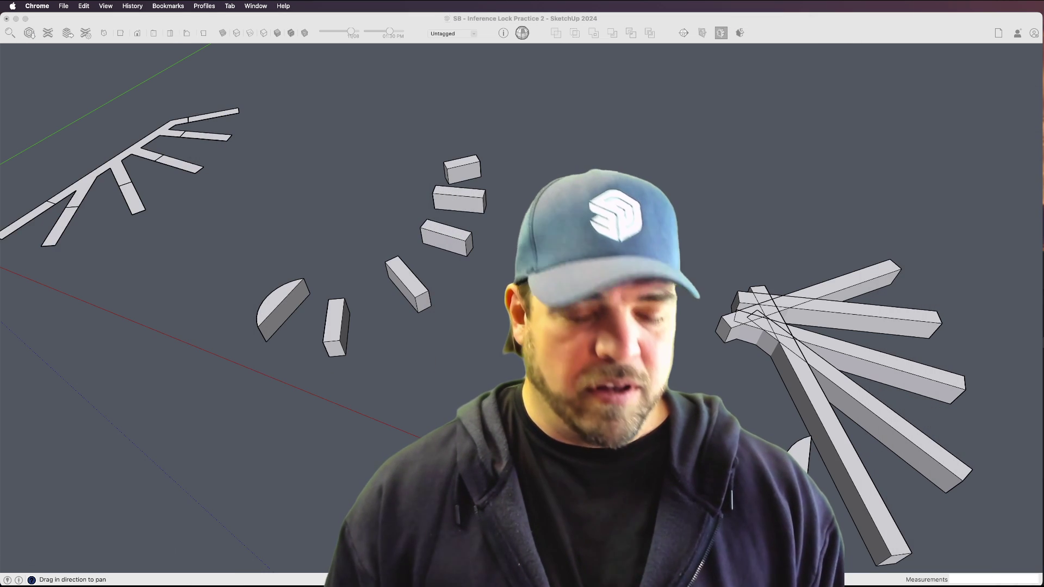
pyautogui.scroll(-10, 370, 299)
pyautogui.click(466, 286)
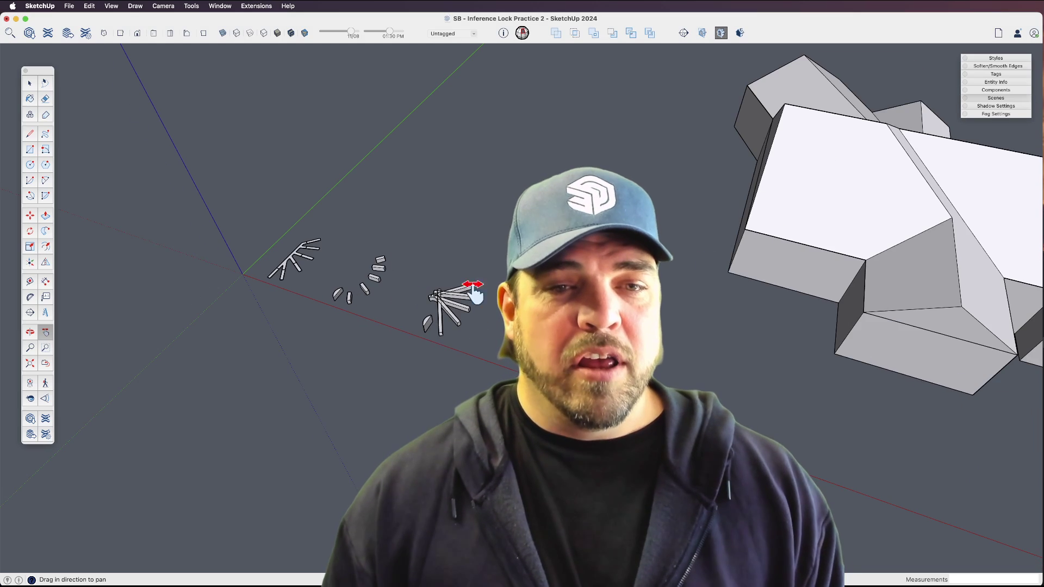
pyautogui.moveTo(786, 225); pyautogui.dragTo(324, 265)
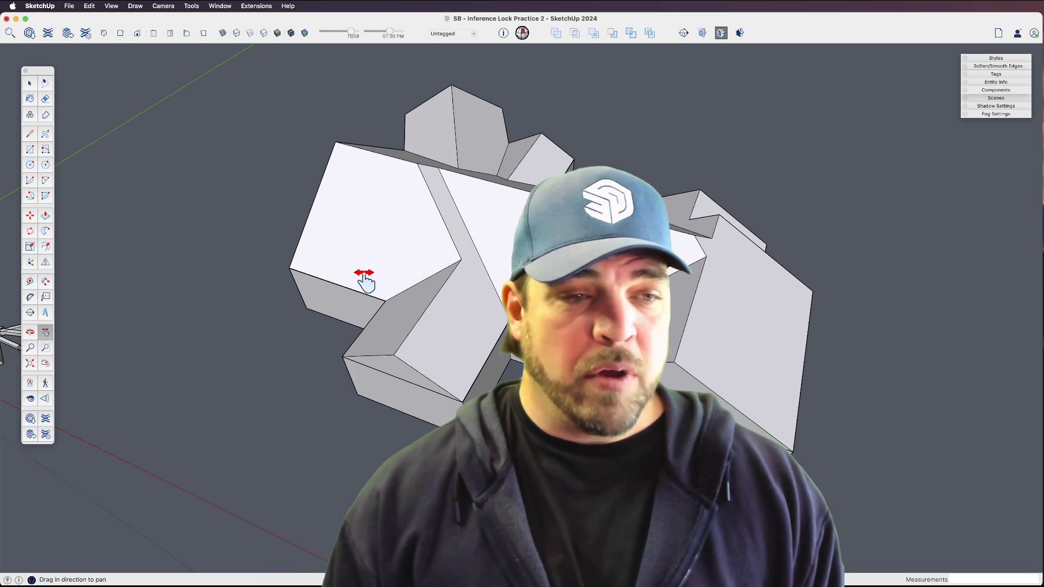
pyautogui.moveTo(364, 280); pyautogui.dragTo(427, 266)
pyautogui.scroll(5, 391, 285)
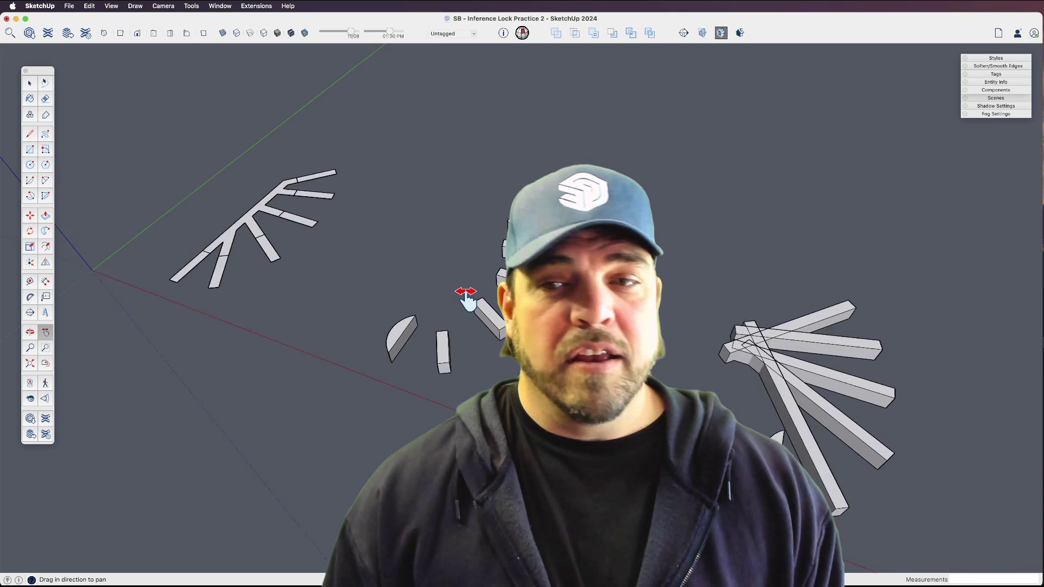
pyautogui.scroll(1, 466, 297)
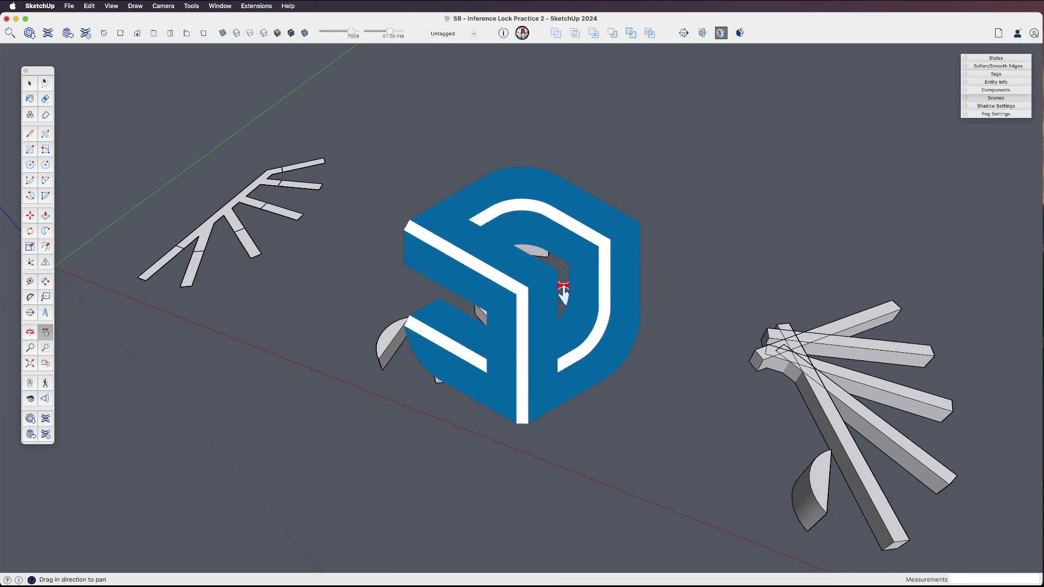
# Move the branching face of the flat practice shape about 3' away from its six bars, and delete it with its edges.
pyautogui.moveTo(373, 275)
pyautogui.mouseDown(button='middle')
pyautogui.moveTo(538, 247)
pyautogui.moveTo(551, 320)
pyautogui.mouseUp(button='middle')
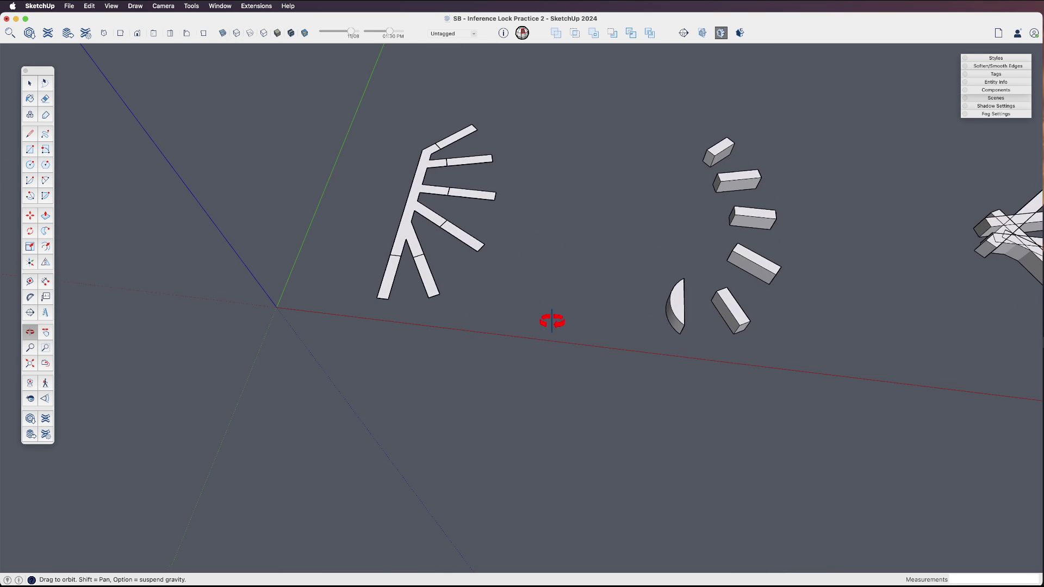
pyautogui.scroll(5, 447, 209)
pyautogui.press('space')
pyautogui.click(433, 207)
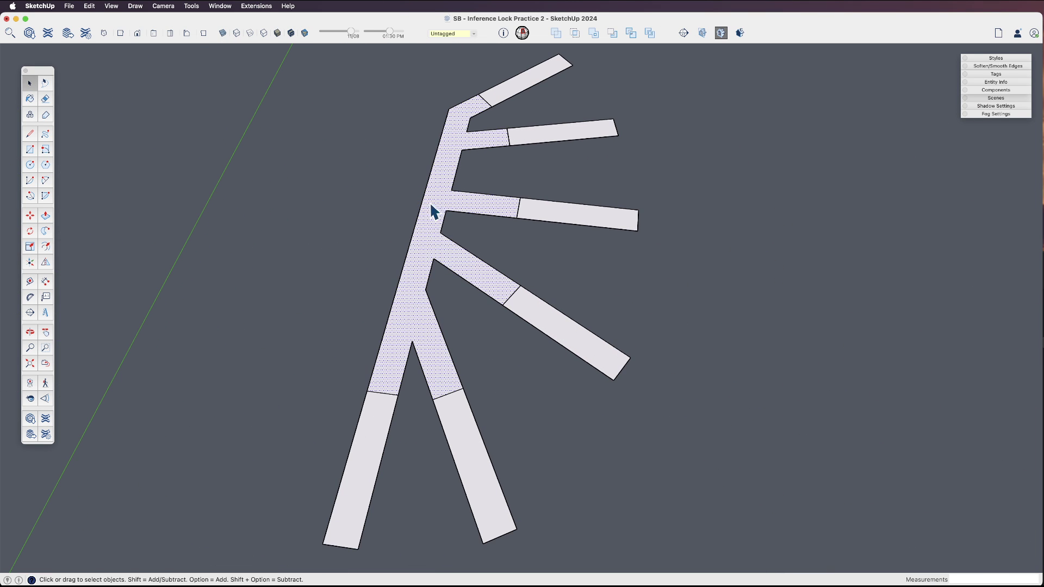
pyautogui.press('m')
pyautogui.scroll(-3, 441, 227)
pyautogui.click(426, 221)
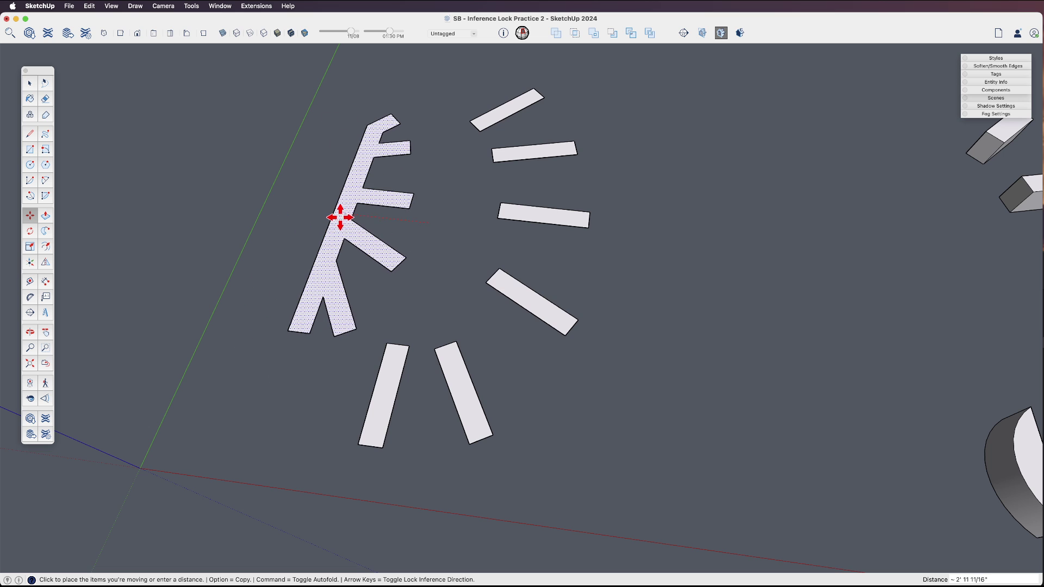
pyautogui.click(339, 217)
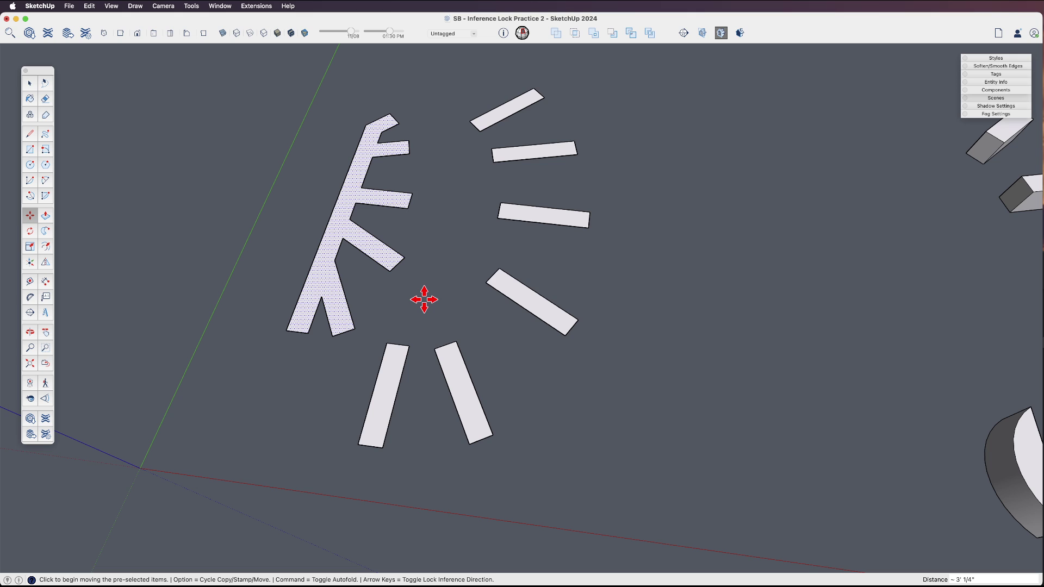
pyautogui.press('space')
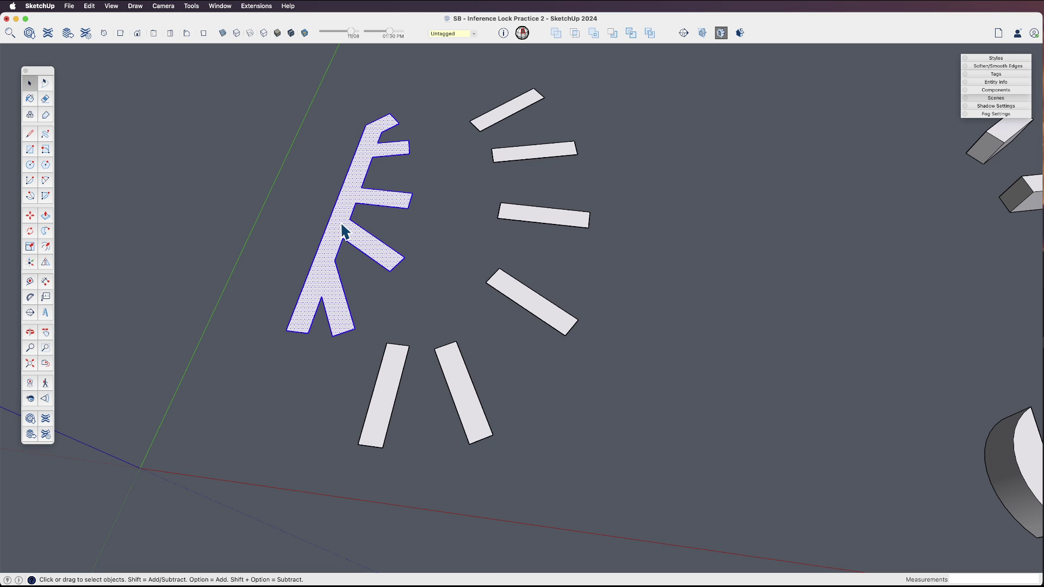
pyautogui.press('Delete')
# Try locking a line started in empty space beside the bars to the red, green and blue axes, and abandon it.
pyautogui.moveTo(383, 287); pyautogui.dragTo(404, 249, button='middle')
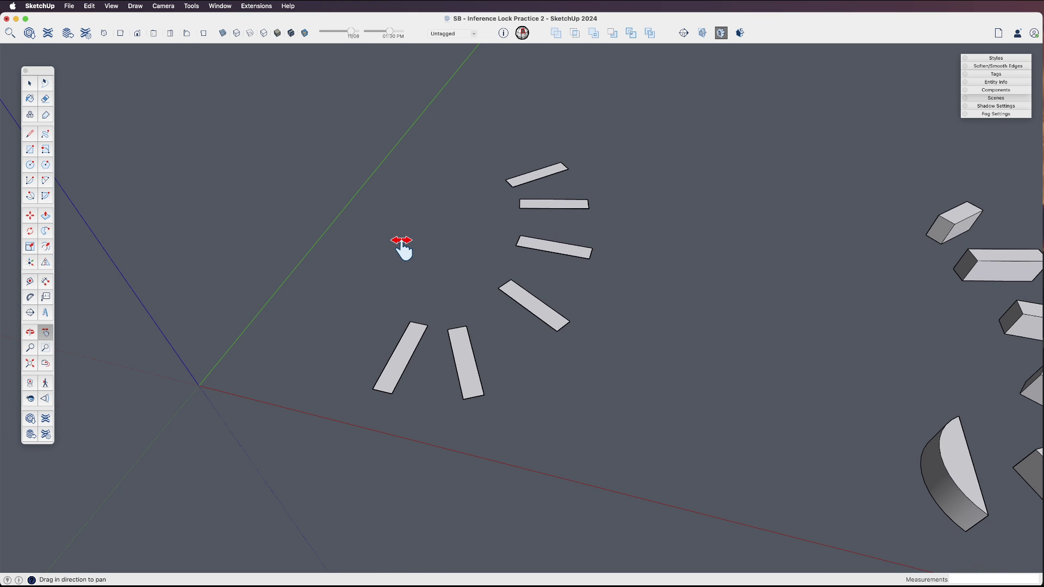
pyautogui.press('l')
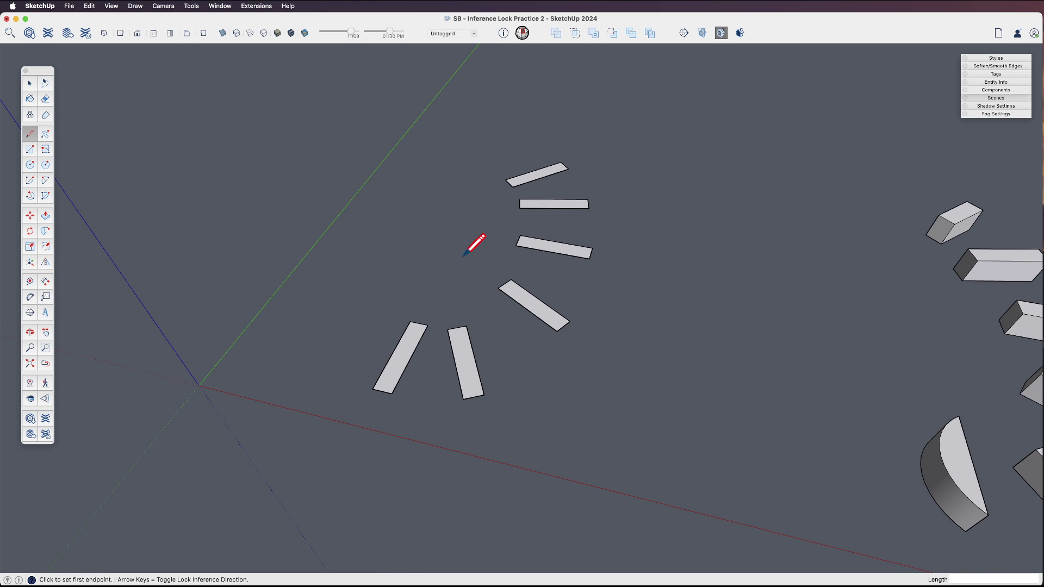
pyautogui.click(583, 416)
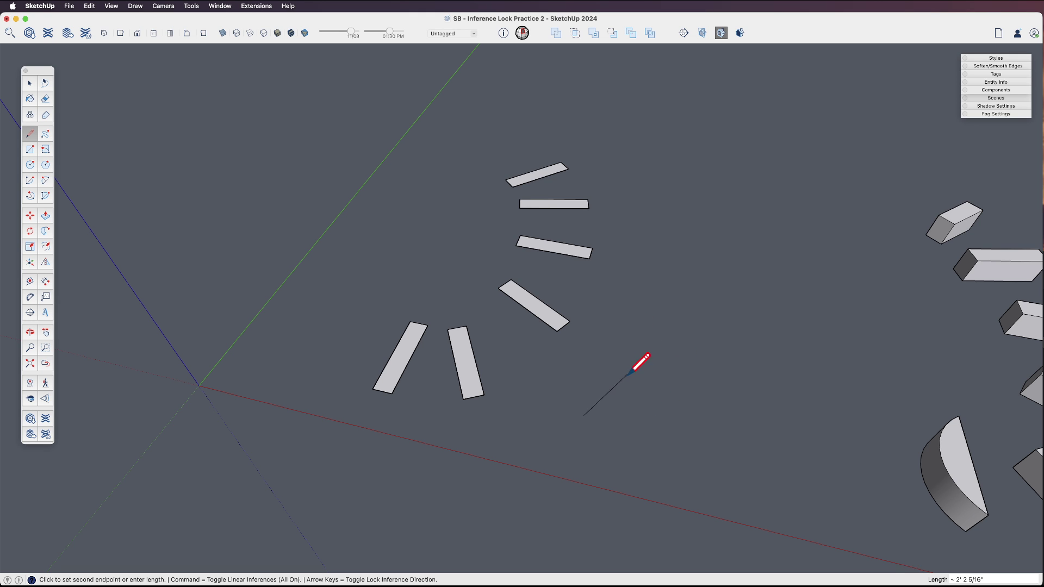
pyautogui.press('Right')
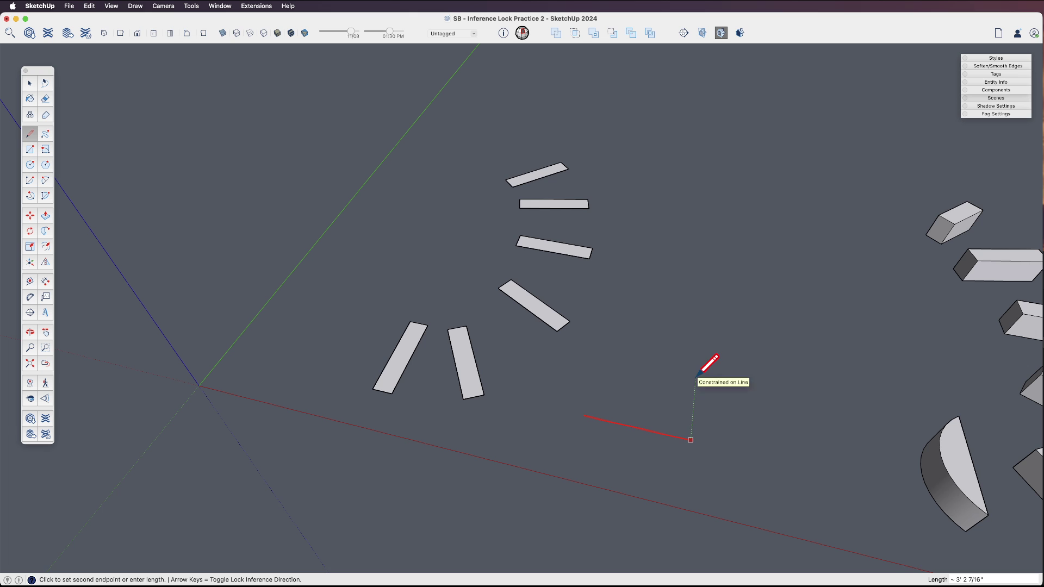
pyautogui.press('Left')
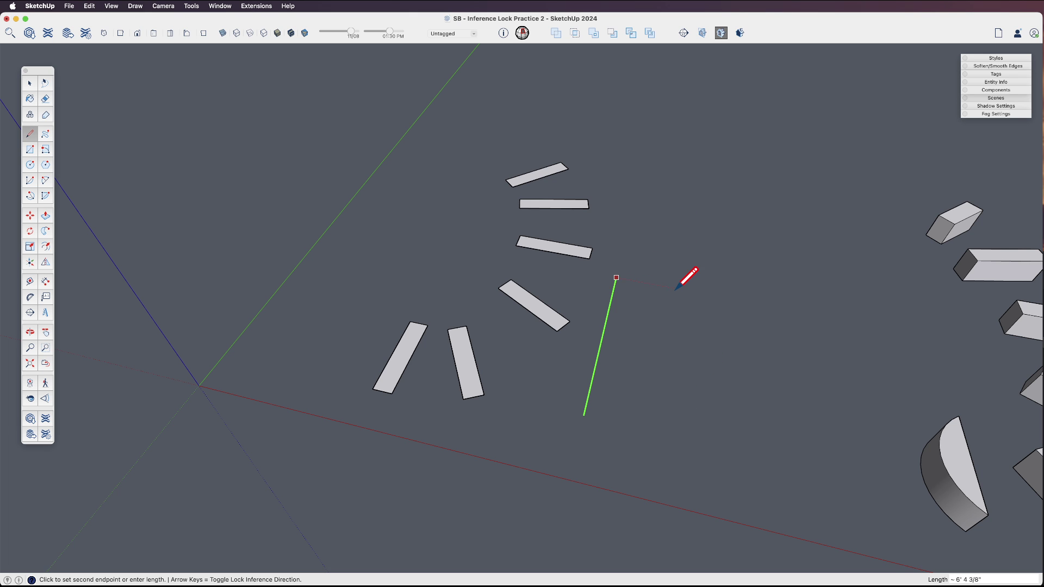
pyautogui.press('Up')
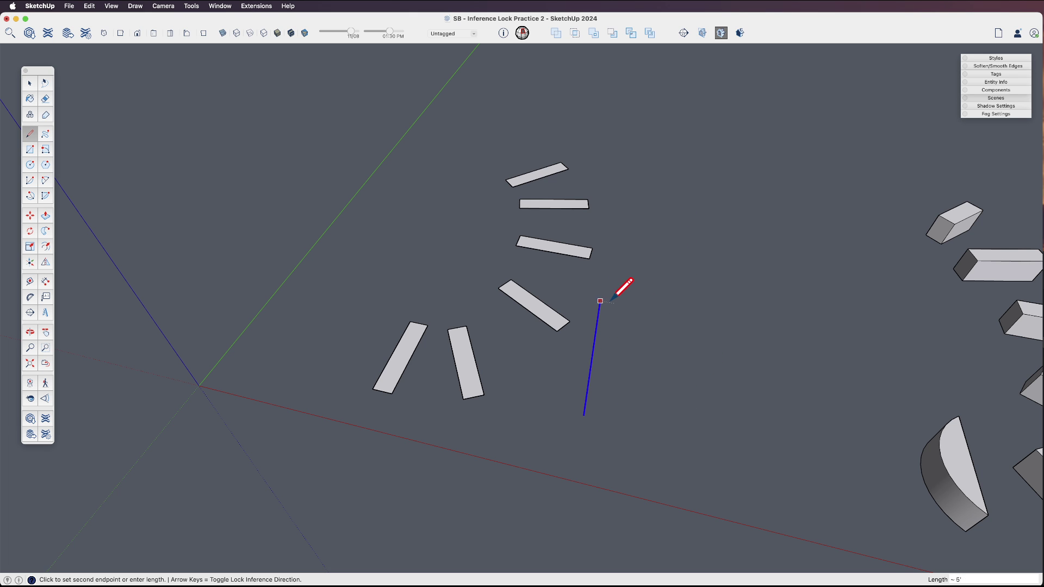
pyautogui.moveTo(625, 288)
pyautogui.mouseDown(button='middle')
pyautogui.moveTo(626, 310)
pyautogui.moveTo(394, 230)
pyautogui.mouseUp(button='middle')
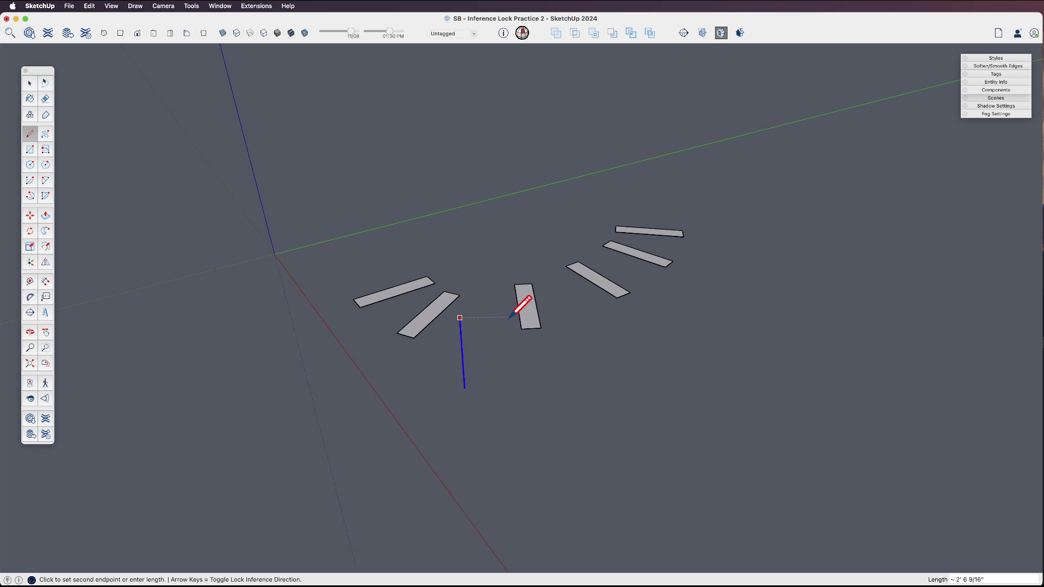
pyautogui.press('Up')
pyautogui.moveTo(549, 349)
pyautogui.mouseDown(button='middle')
pyautogui.moveTo(617, 421)
pyautogui.moveTo(625, 413)
pyautogui.mouseUp(button='middle')
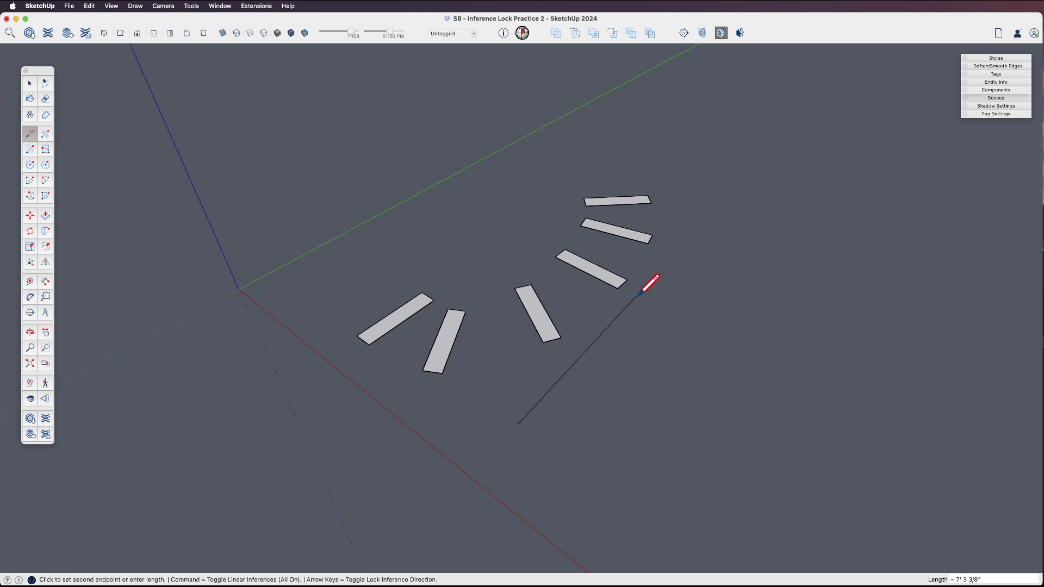
pyautogui.press('Left')
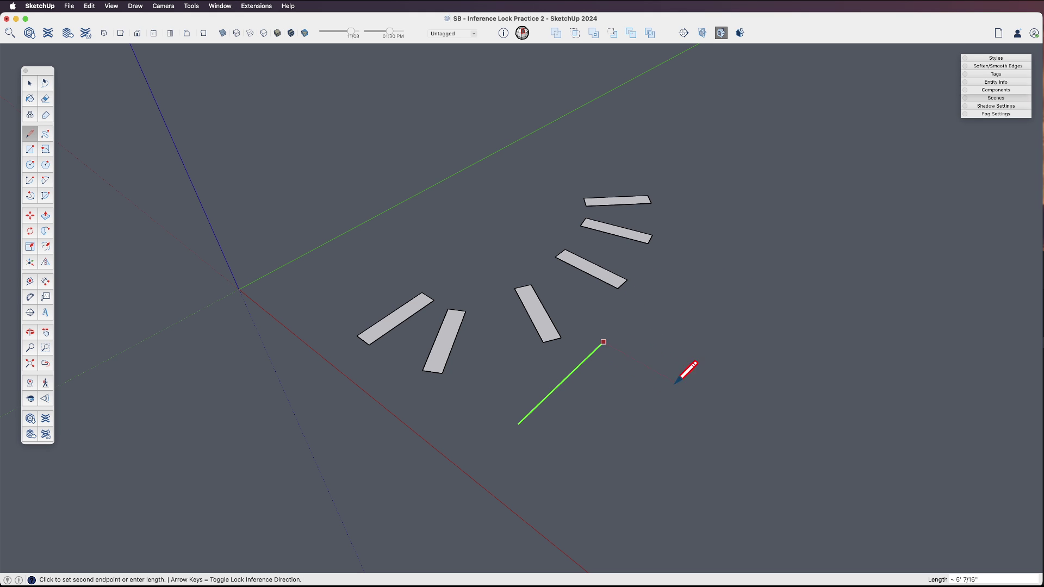
pyautogui.press('space')
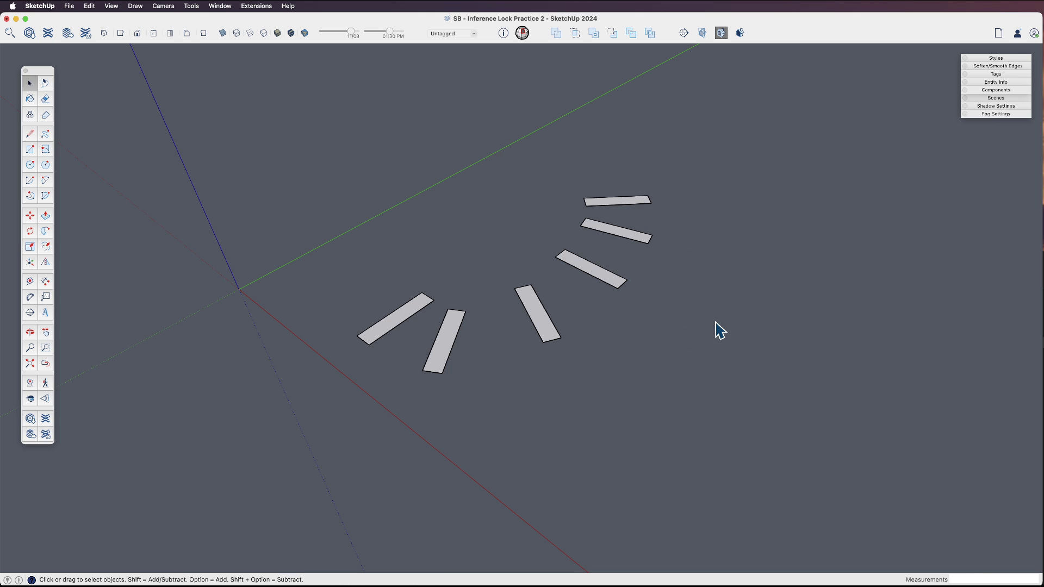
# Draw a green-axis-locked line from the nearest bar's outer corner until it aligns with the farthest bar's outer edge, and connect it to that bar.
pyautogui.press('o')
pyautogui.moveTo(614, 361)
pyautogui.mouseDown()
pyautogui.moveTo(449, 303)
pyautogui.moveTo(612, 343)
pyautogui.mouseUp()
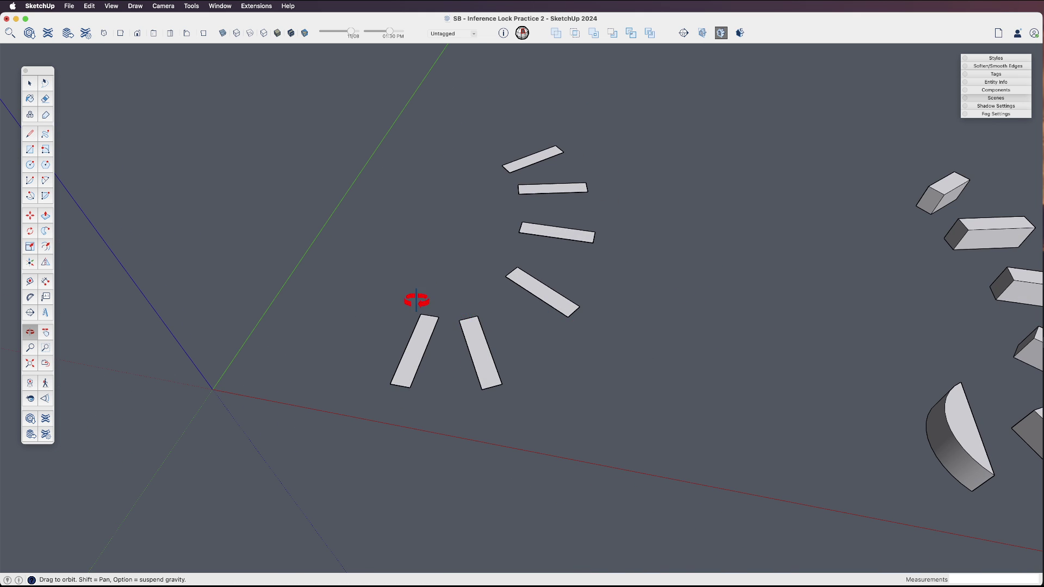
pyautogui.scroll(2, 403, 298)
pyautogui.scroll(2, 431, 303)
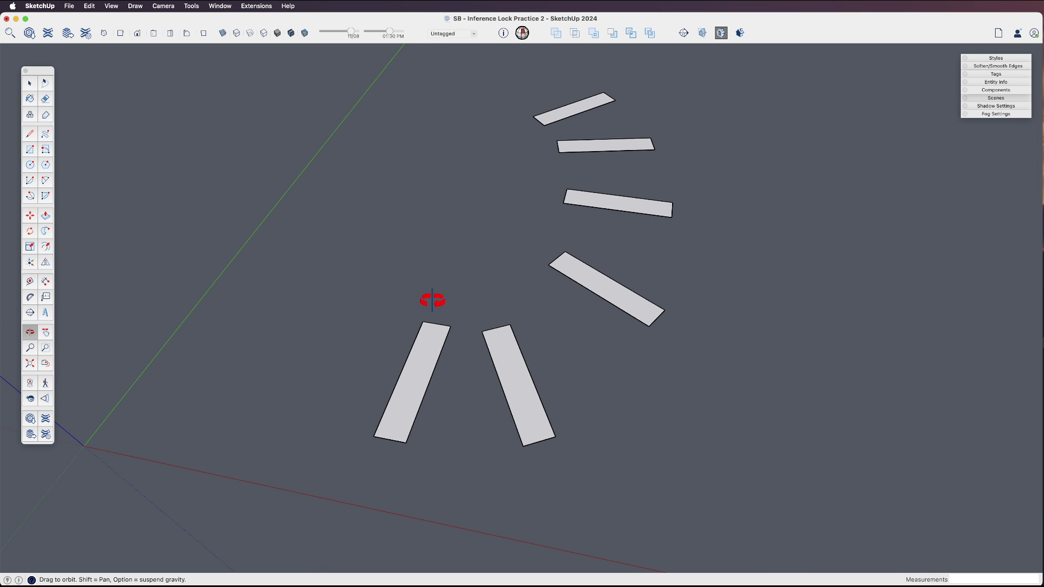
pyautogui.press('h')
pyautogui.moveTo(501, 269)
pyautogui.mouseDown(button='middle')
pyautogui.moveTo(533, 326)
pyautogui.moveTo(511, 347)
pyautogui.mouseUp(button='middle')
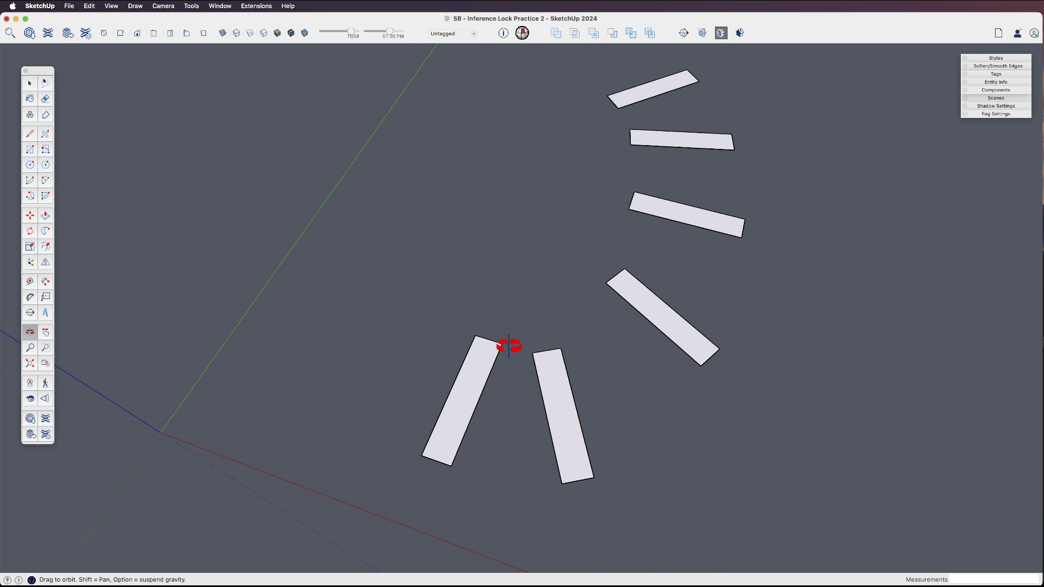
pyautogui.press('l')
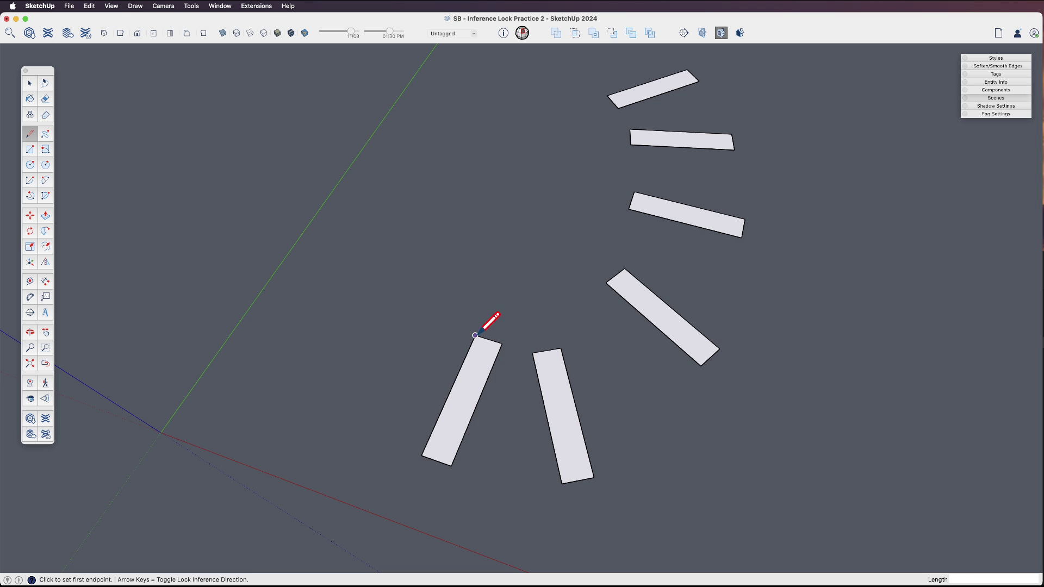
pyautogui.click(475, 334)
pyautogui.scroll(-3, 531, 408)
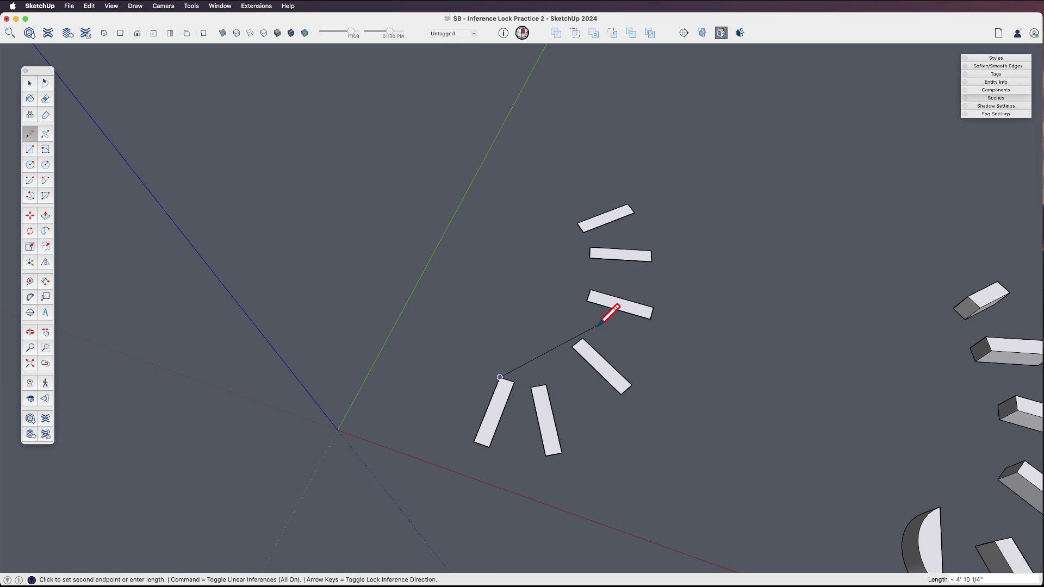
pyautogui.press('Left')
pyautogui.scroll(3, 590, 173)
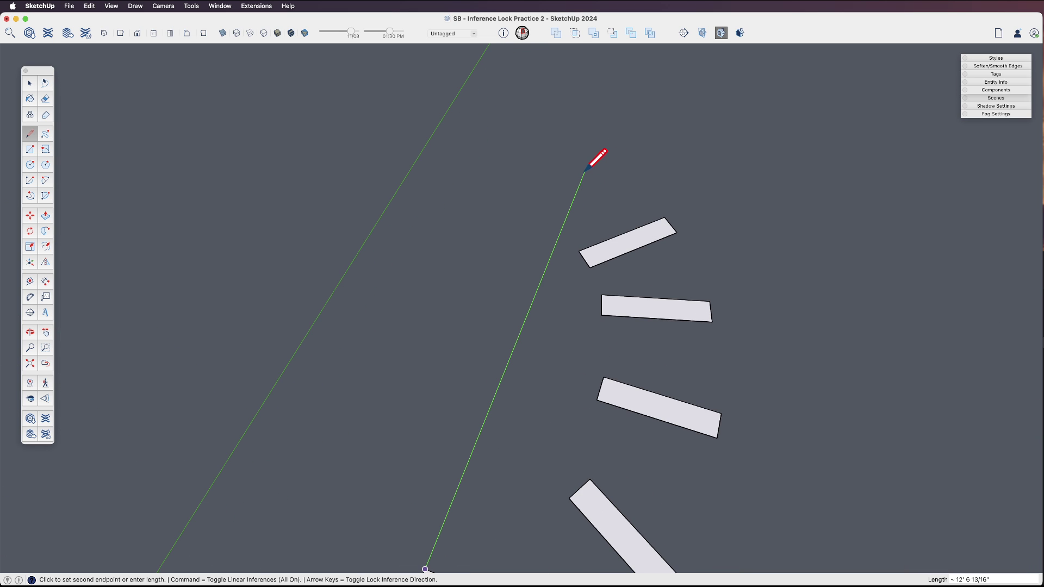
pyautogui.press('Left')
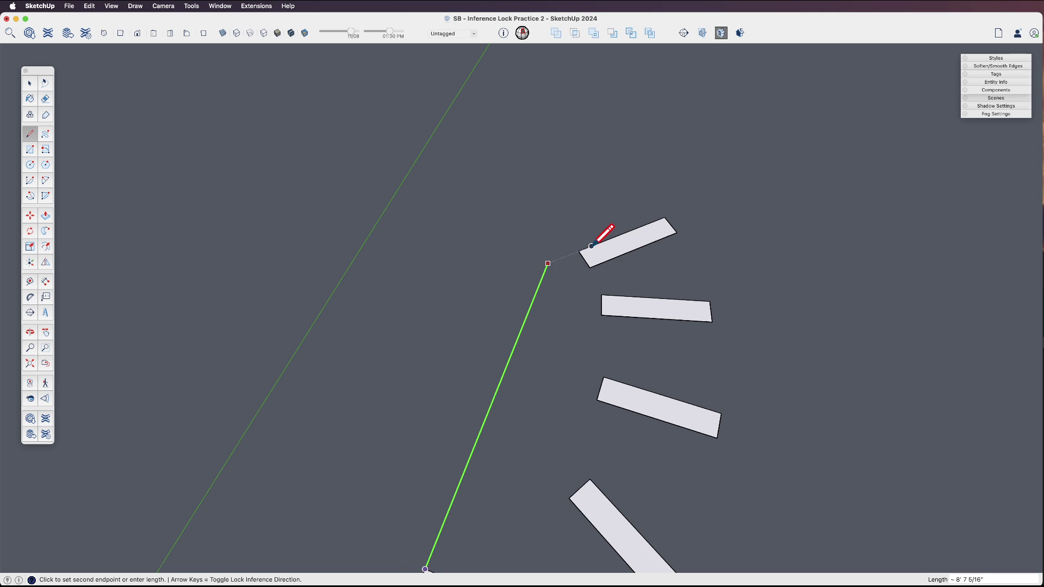
pyautogui.scroll(3, 592, 245)
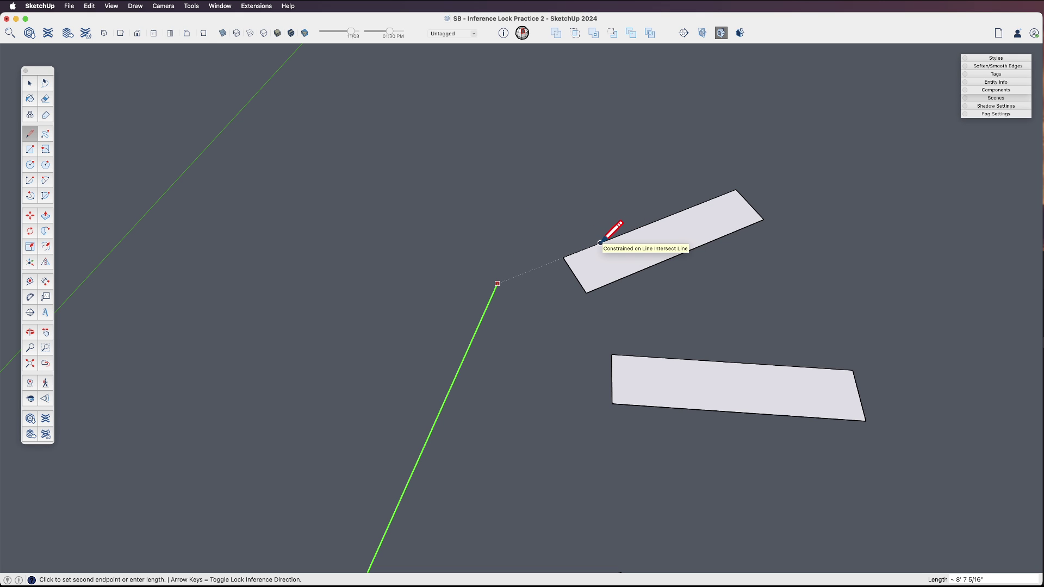
pyautogui.click(600, 243)
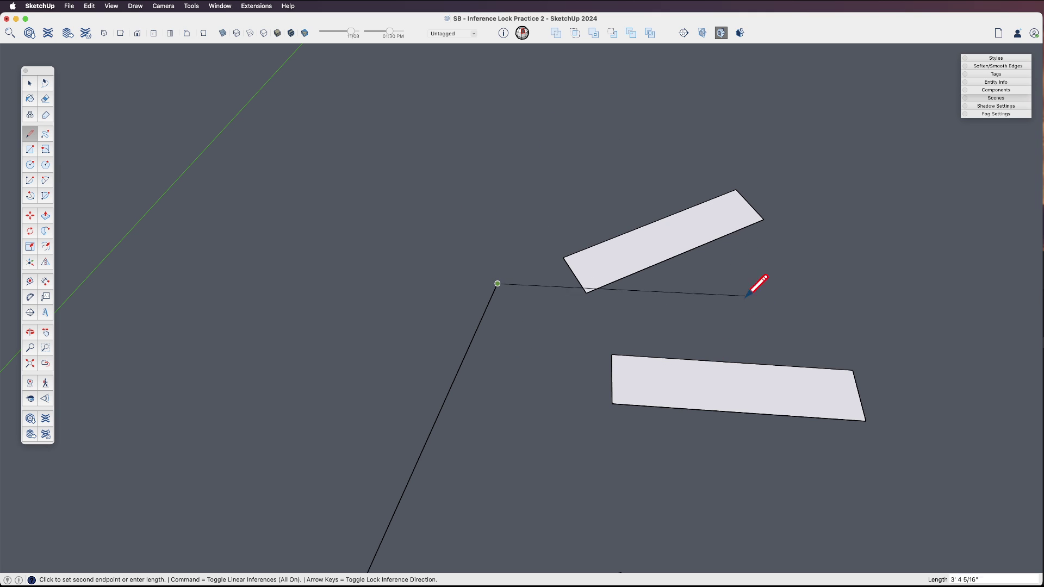
pyautogui.click(563, 258)
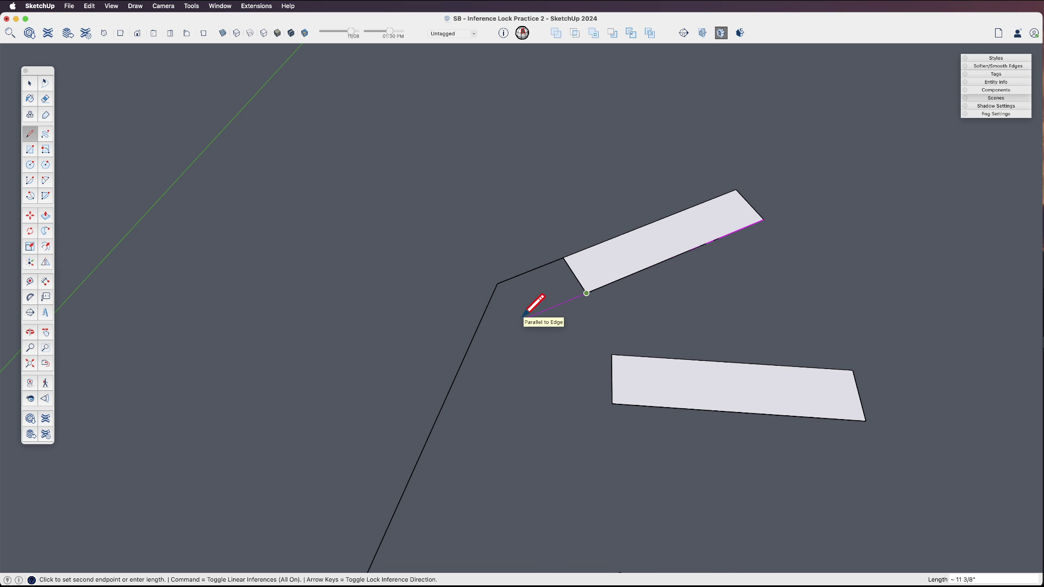
# Draw a line from the farthest bar's inner corner, locked parallel to its inner edge, until it aligns with the nearest bar's inner edge.
pyautogui.scroll(-6, 530, 302)
pyautogui.scroll(4, 478, 368)
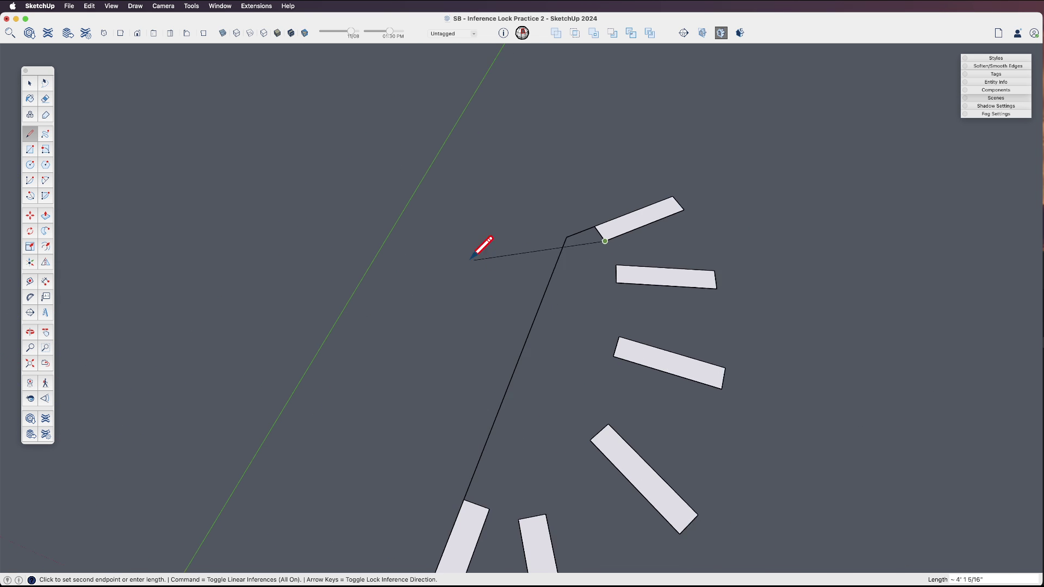
pyautogui.scroll(-3, 472, 258)
pyautogui.scroll(3, 540, 373)
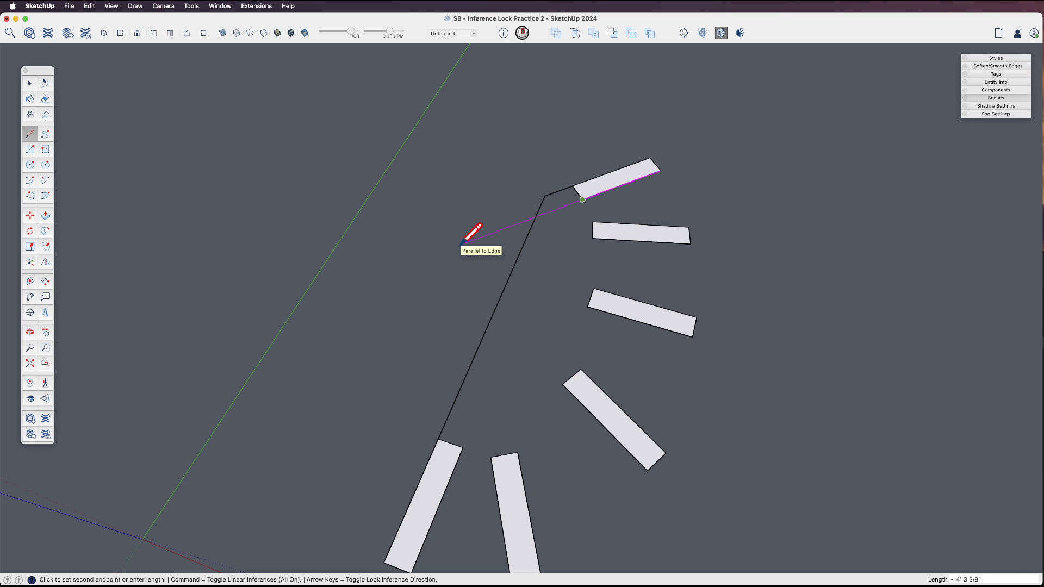
pyautogui.press('shift')
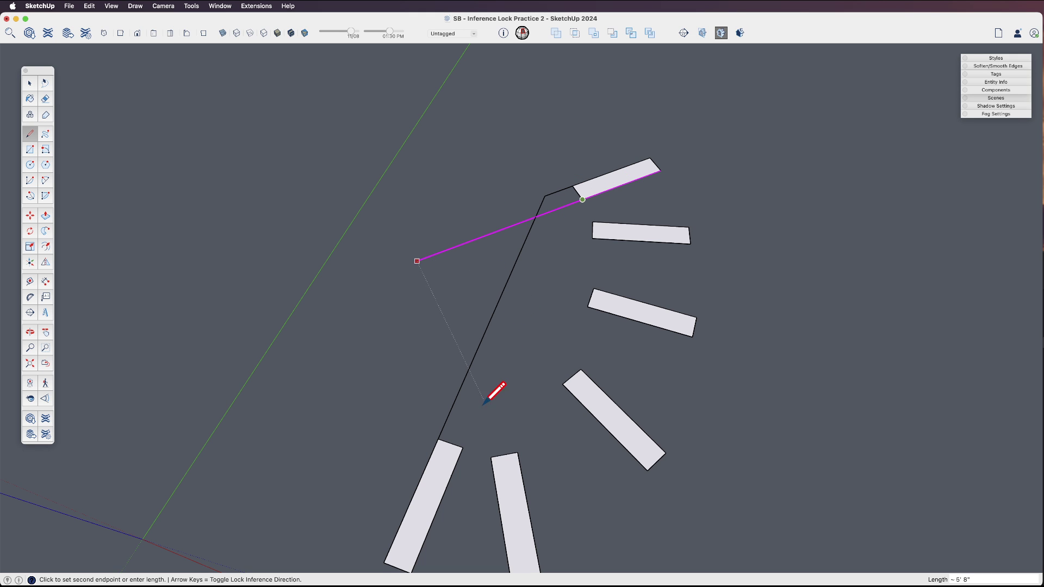
pyautogui.click(456, 462)
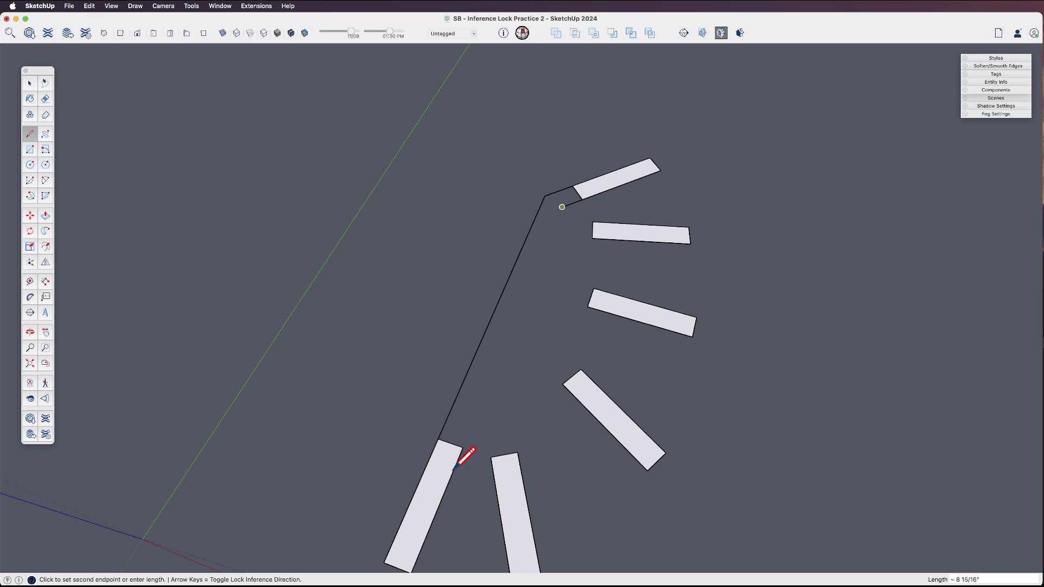
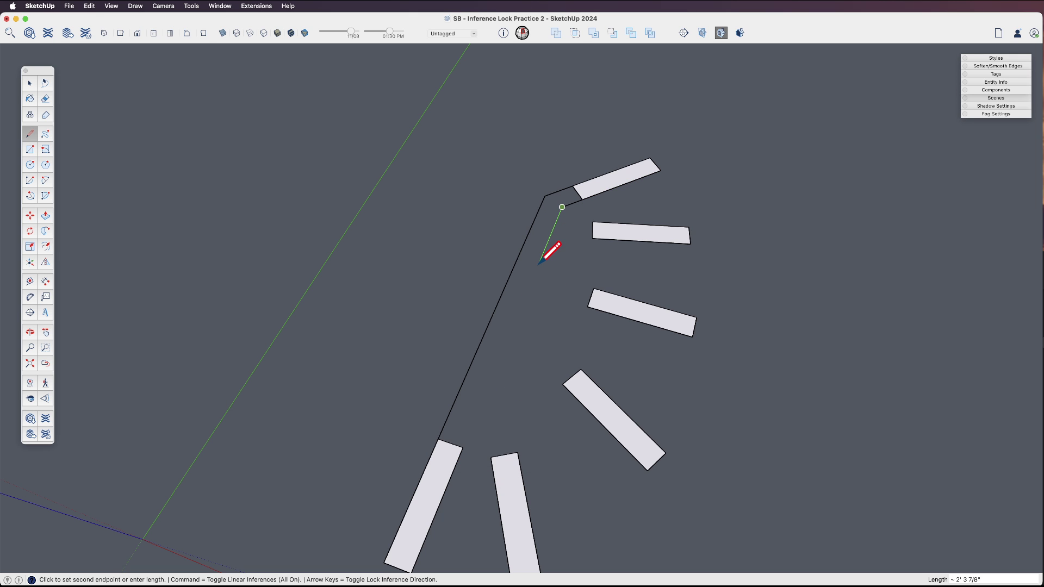
# Continue along the locked green axis to connect the second-farthest bar's near edge line, and extend its other edge to align with the nearest bar's inner edge.
pyautogui.scroll(2, 541, 262)
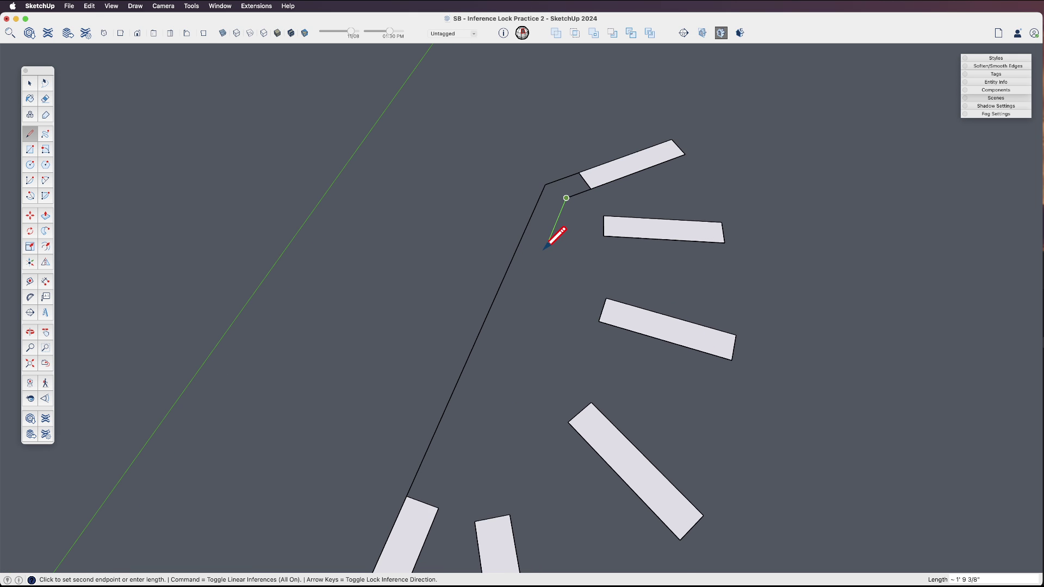
pyautogui.scroll(1, 548, 233)
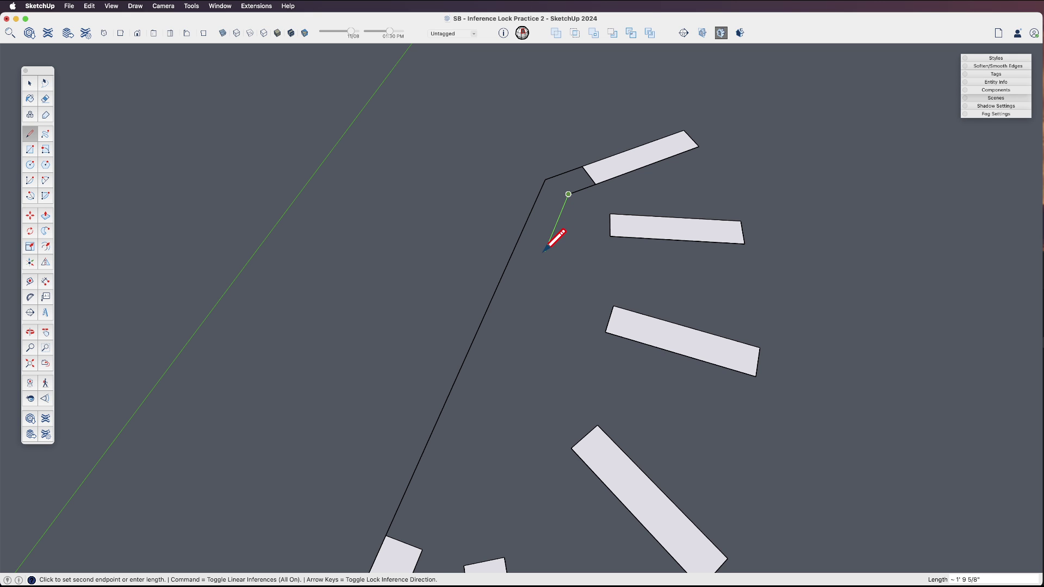
pyautogui.press('Left')
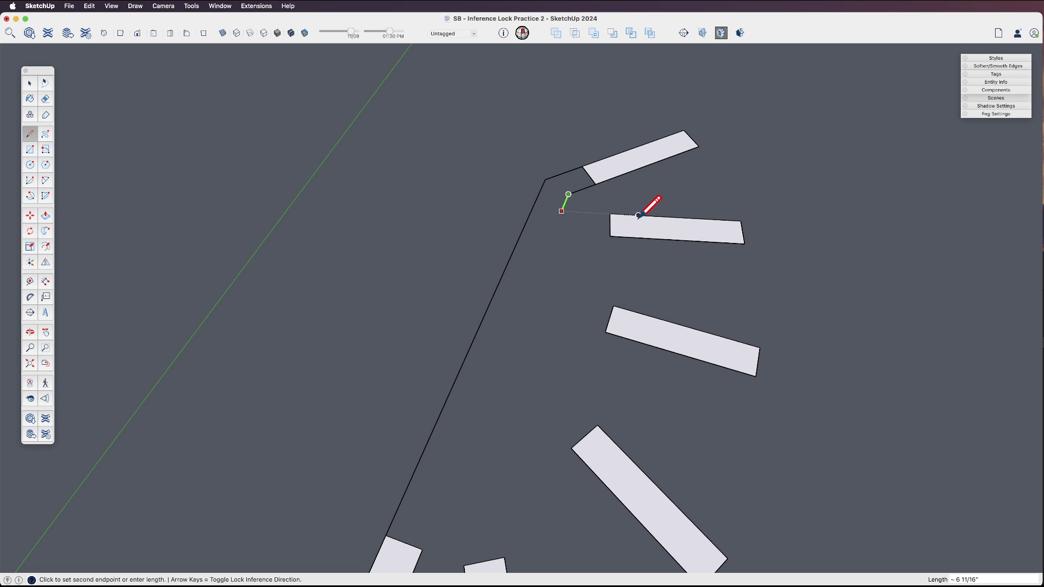
pyautogui.press('Left')
pyautogui.click(610, 214)
pyautogui.click(610, 236)
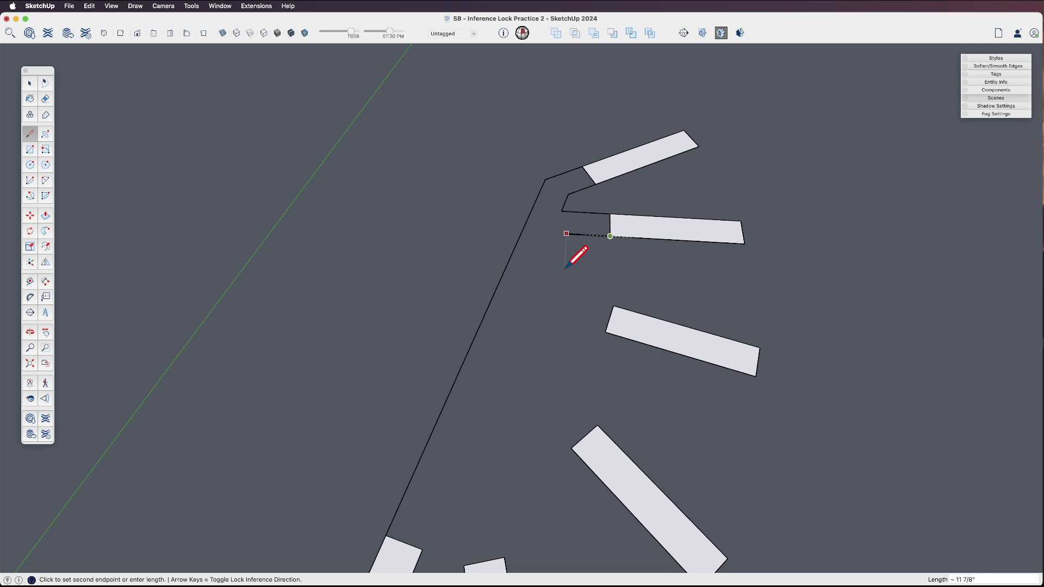
pyautogui.click(417, 562)
# Draw a green-axis-locked line past the third bar until it aligns with the fourth bar's upper edge, and connect it to that bar's corner.
pyautogui.scroll(-4, 524, 310)
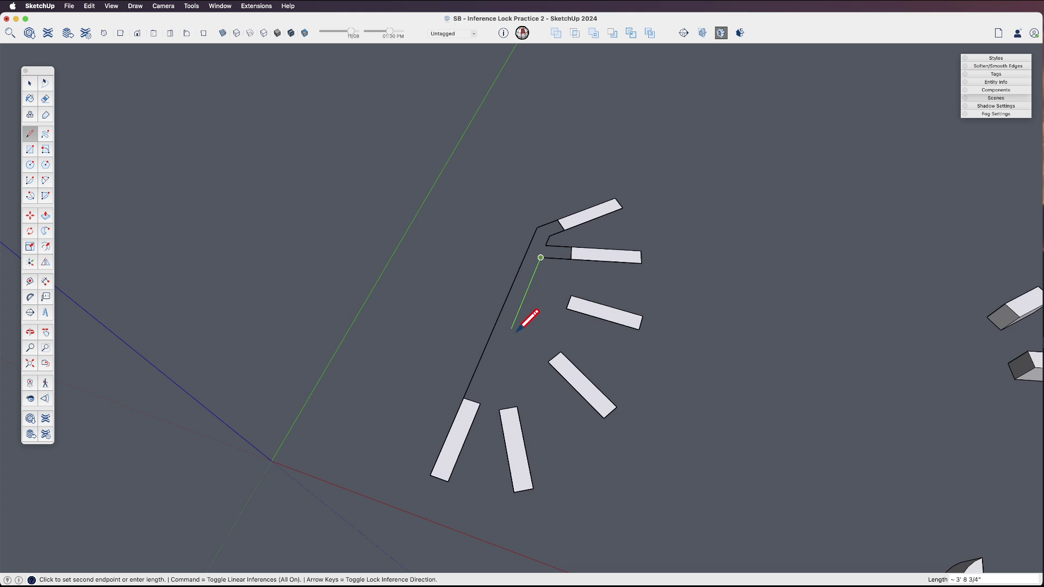
pyautogui.scroll(3, 533, 312)
pyautogui.moveTo(596, 274)
pyautogui.scroll(3, 523, 365)
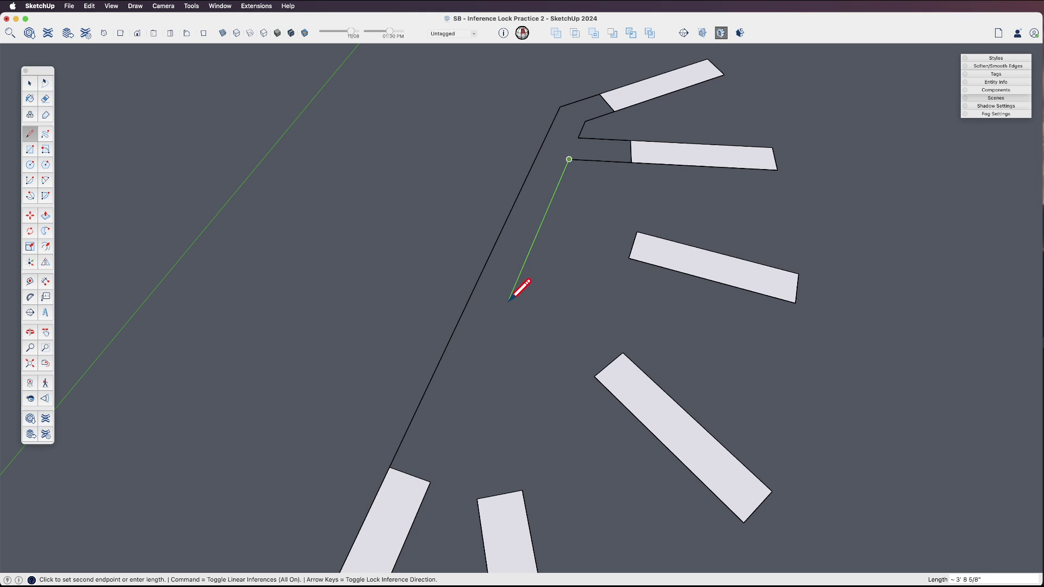
pyautogui.press('Left')
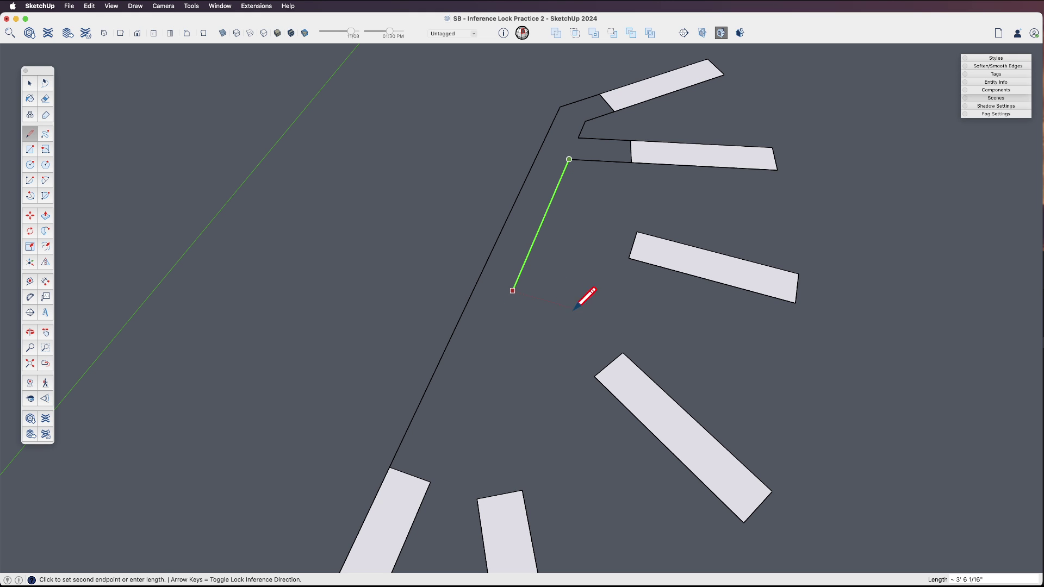
pyautogui.click(643, 368)
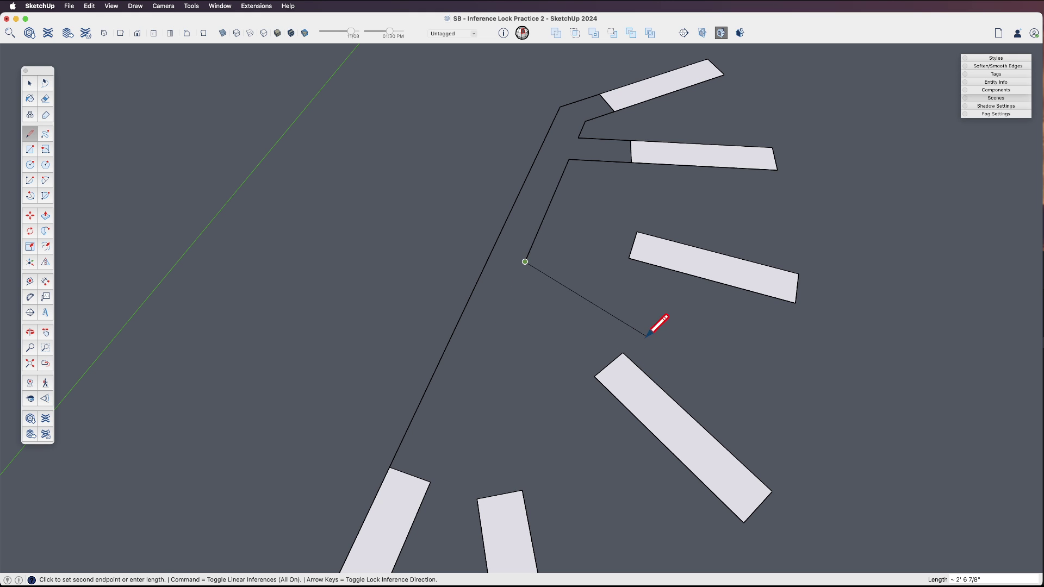
pyautogui.click(622, 353)
# Extend the fourth bar's lower edge to the inner spine line, and continue along the green axis to connect the fifth bar's adjacent edge.
pyautogui.click(594, 376)
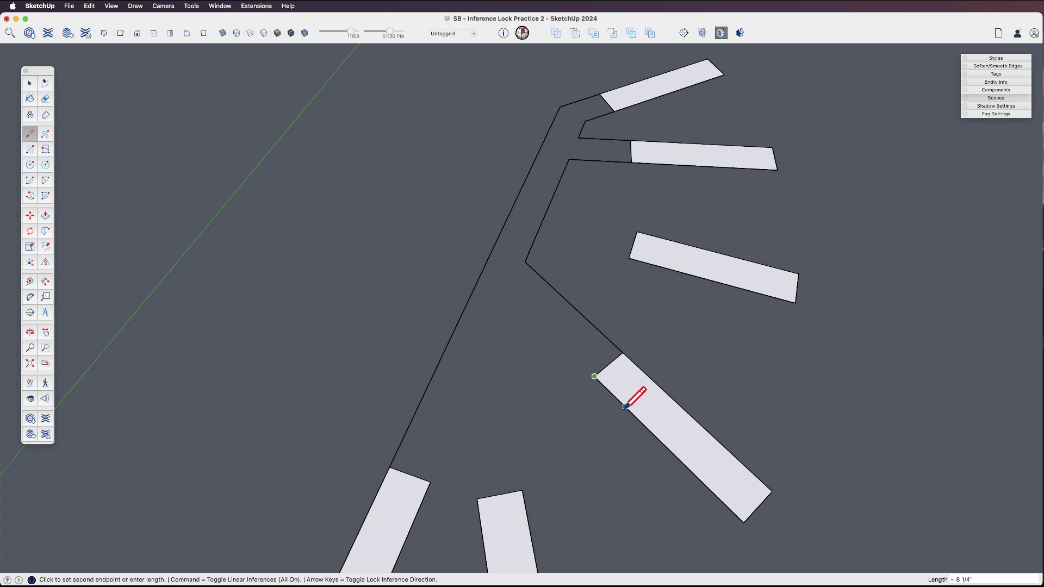
pyautogui.press('Down')
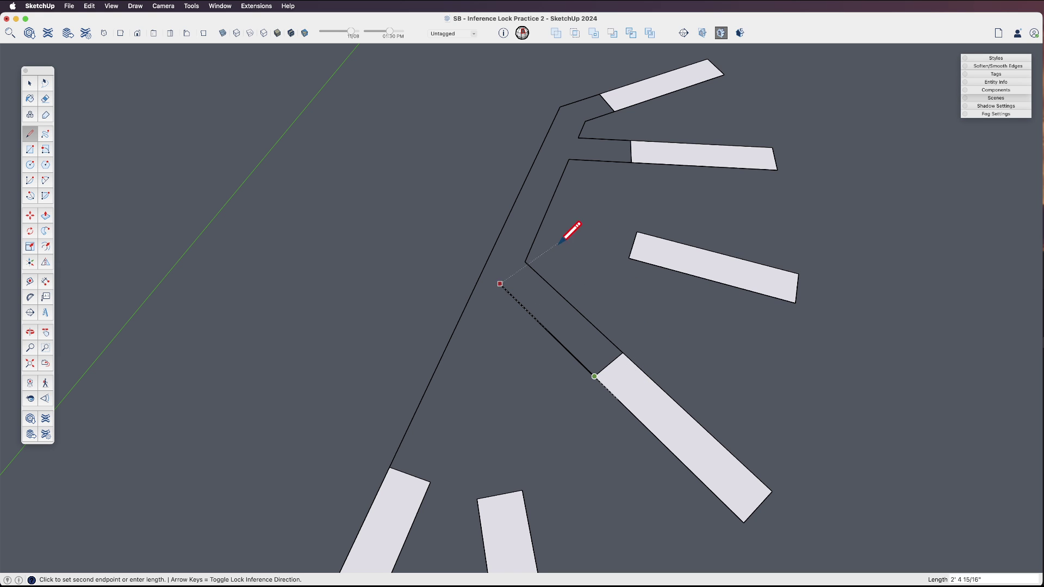
pyautogui.click(545, 223)
pyautogui.press('Left')
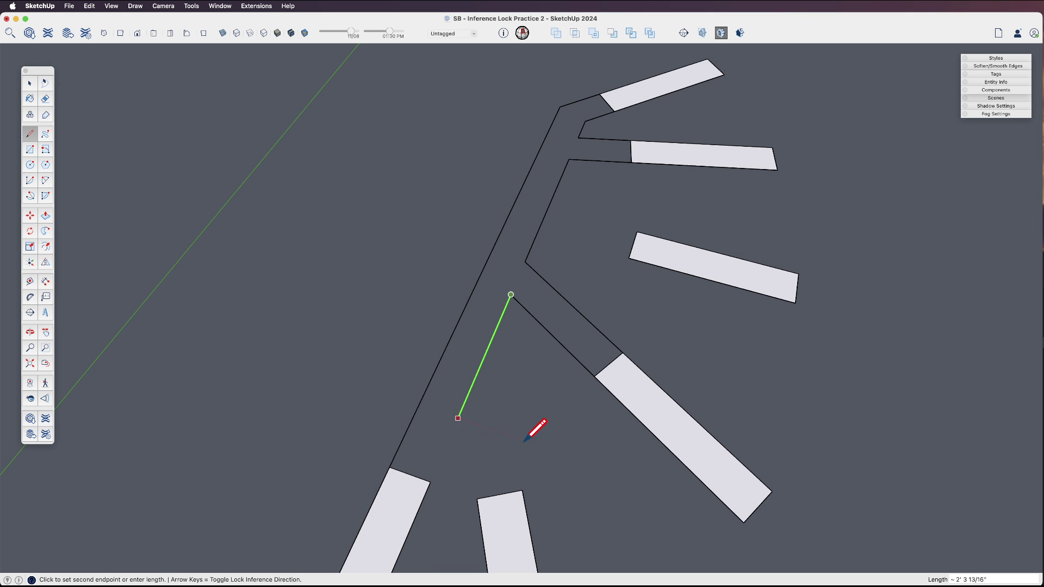
pyautogui.click(526, 511)
pyautogui.click(522, 491)
# Extend the fifth bar's other edge to align with the nearest bar's inner edge, and connect it across that bar's end to close the face.
pyautogui.click(477, 499)
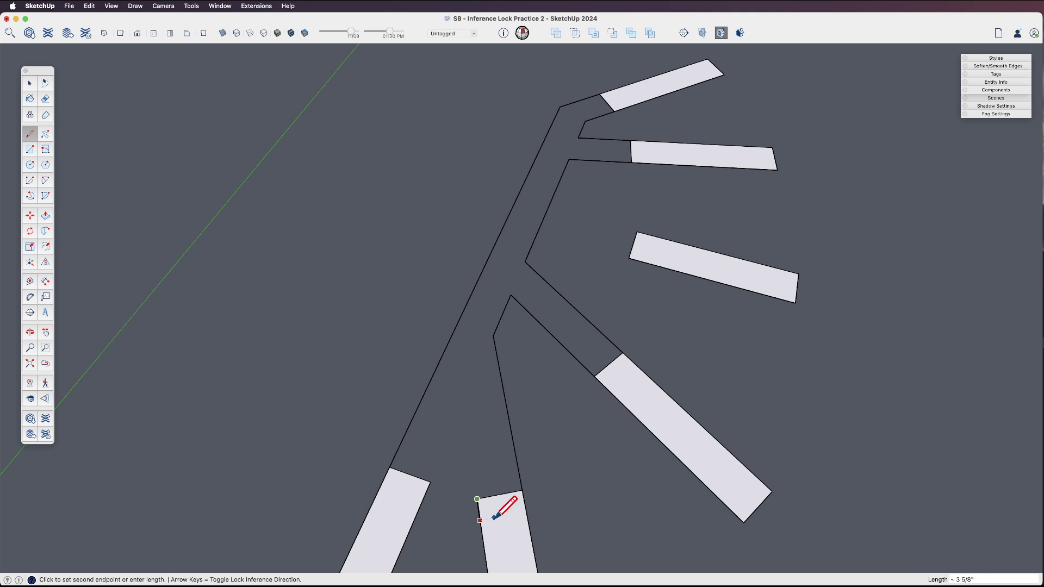
pyautogui.scroll(-3, 465, 318)
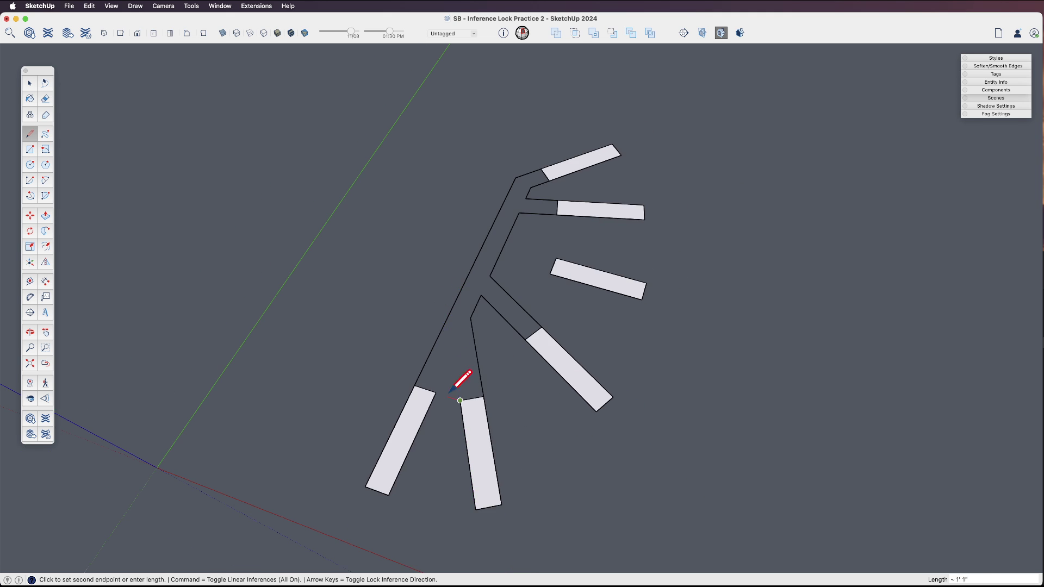
pyautogui.scroll(1, 454, 391)
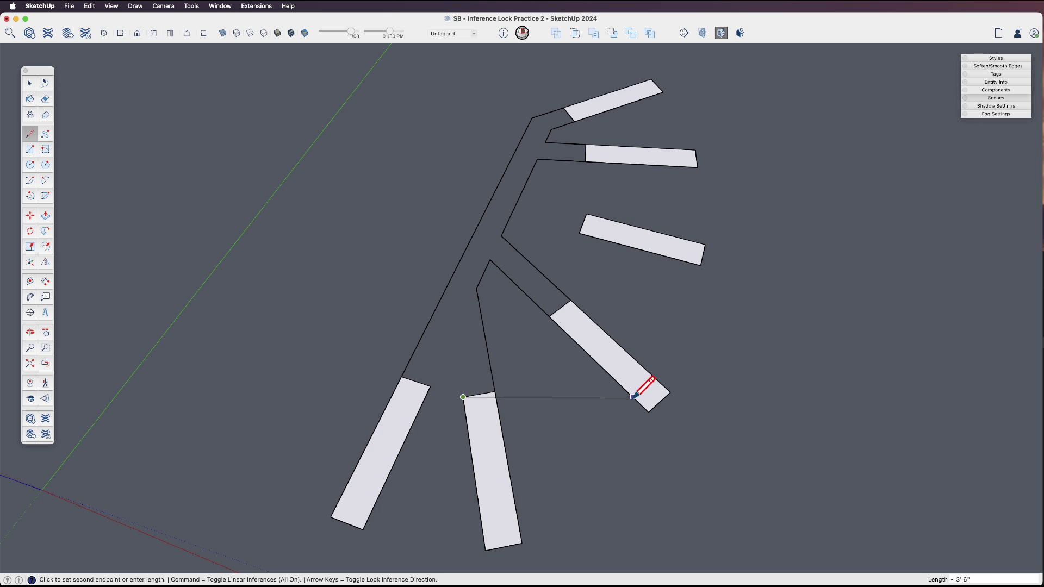
pyautogui.press('shift')
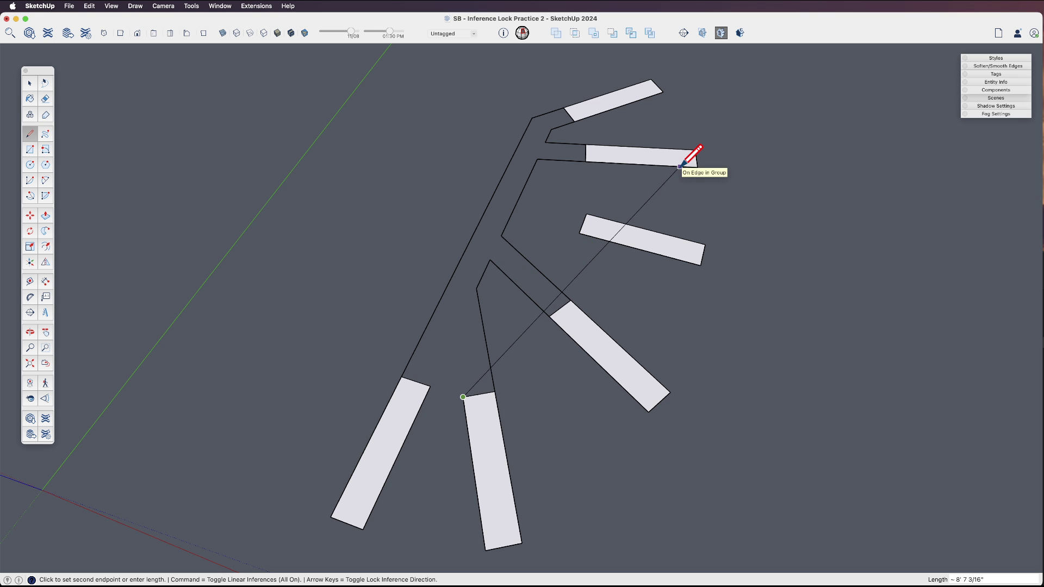
pyautogui.press('shift')
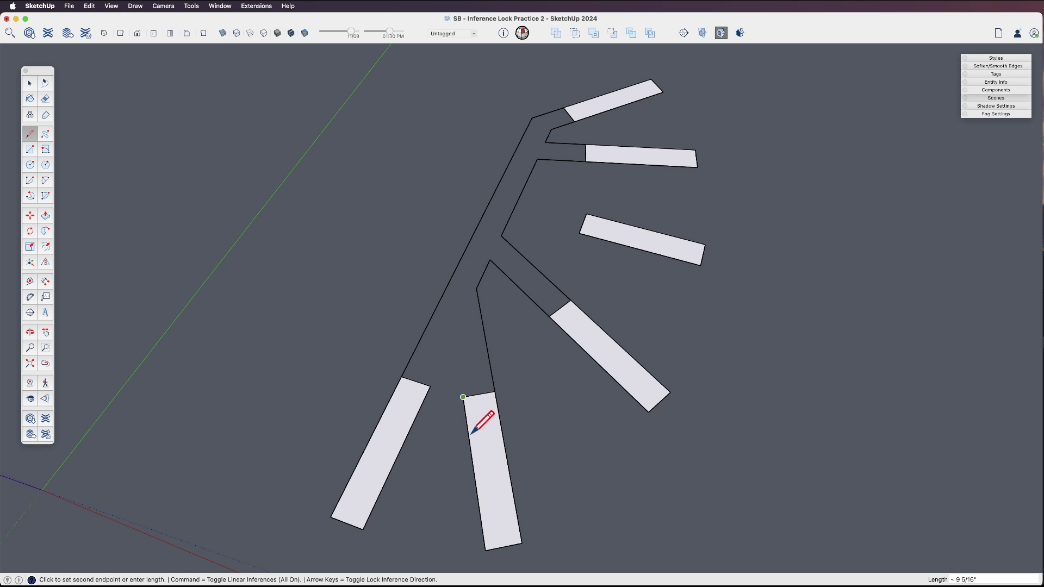
pyautogui.press('shift')
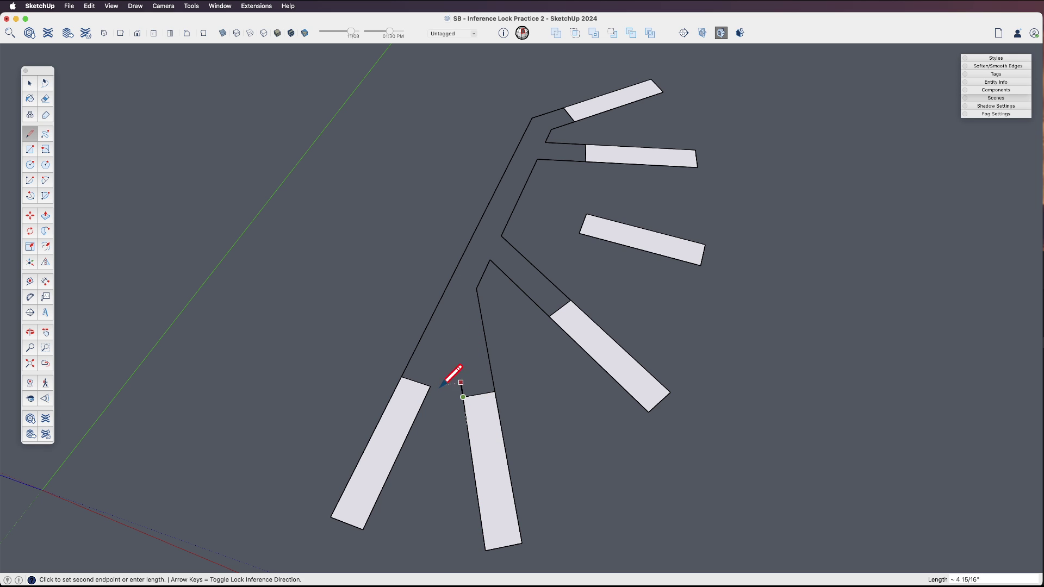
pyautogui.click(454, 336)
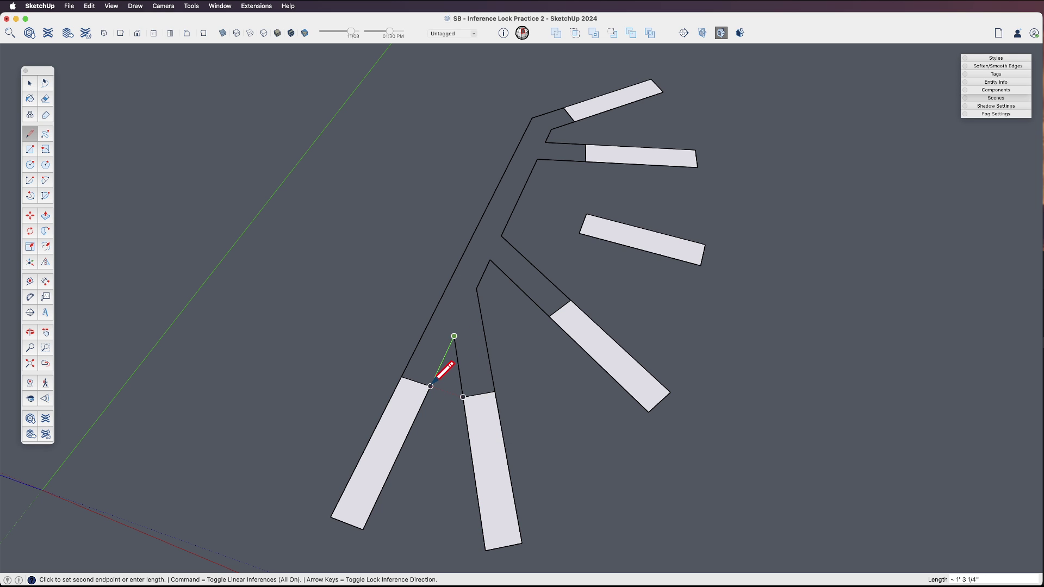
pyautogui.click(402, 375)
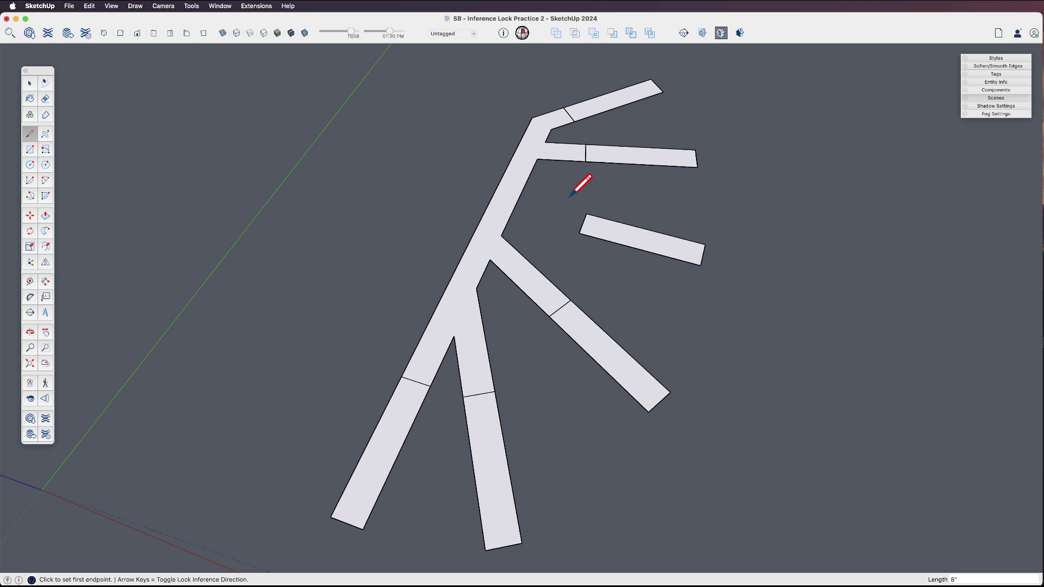
# Try bridging the unconnected middle bar to the spine with a rectangle started from the upper corner of its facing end, and abandon it.
pyautogui.scroll(4, 570, 198)
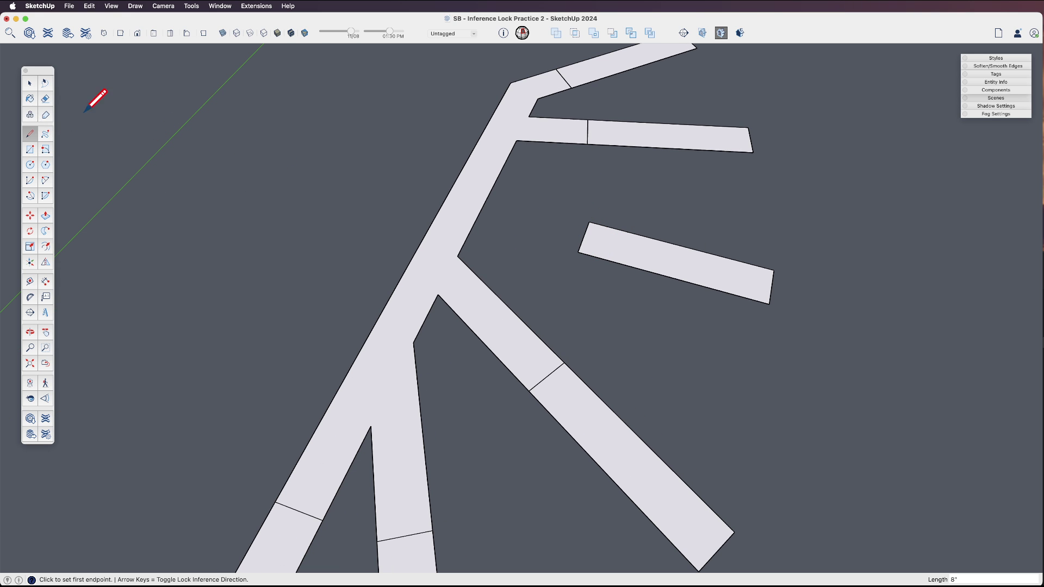
pyautogui.moveTo(560, 279)
pyautogui.mouseDown(button='middle')
pyautogui.moveTo(659, 389)
pyautogui.moveTo(625, 320)
pyautogui.mouseUp(button='middle')
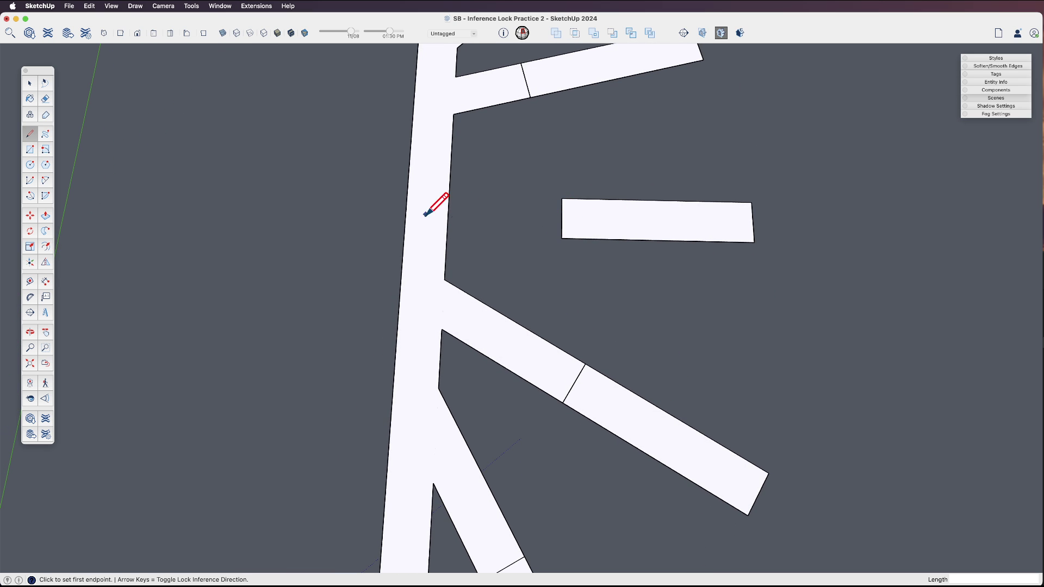
pyautogui.moveTo(276, 233); pyautogui.dragTo(330, 264, button='middle')
pyautogui.click(30, 149)
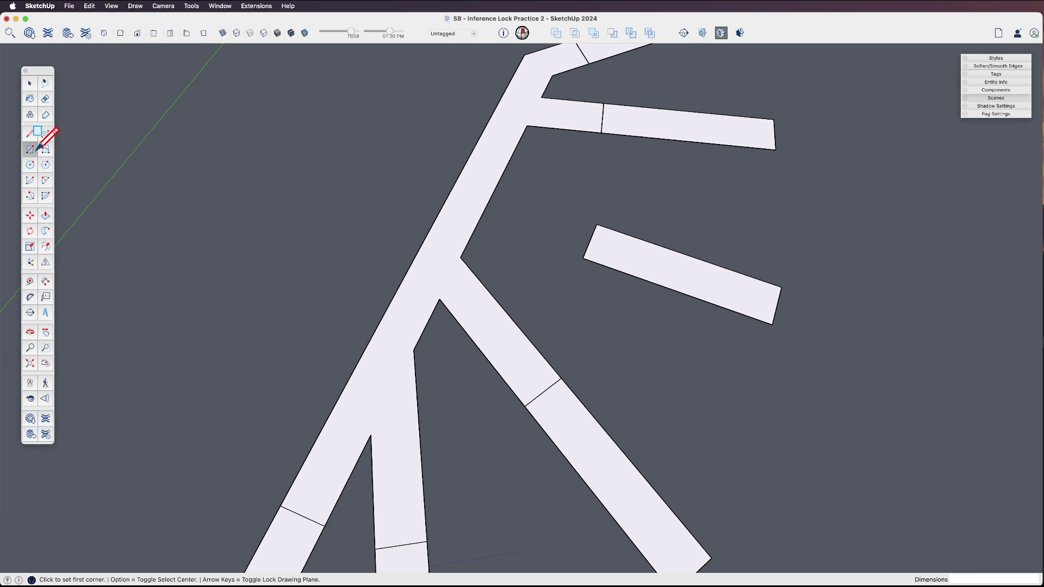
pyautogui.click(596, 224)
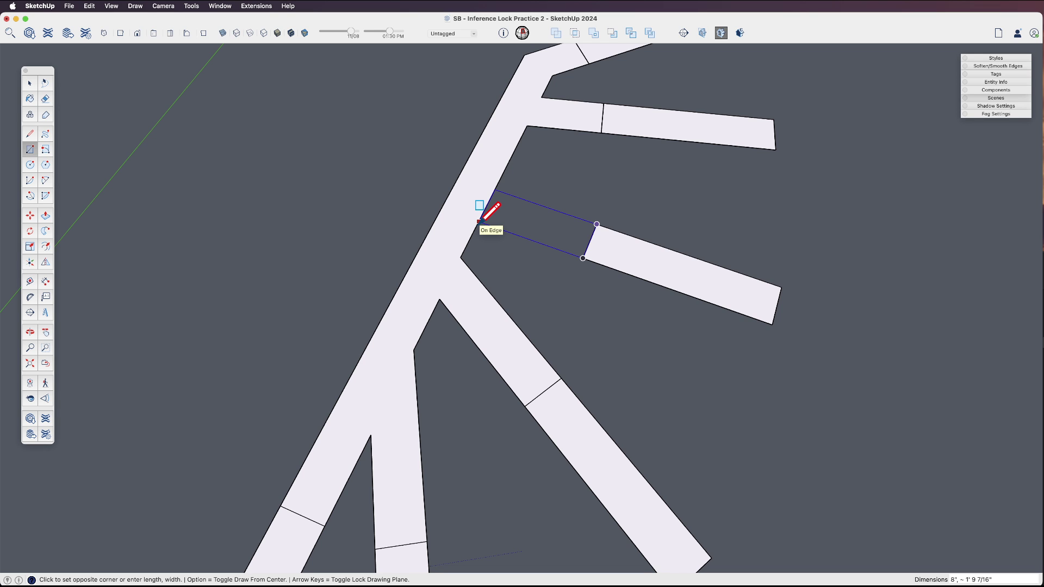
pyautogui.press('space')
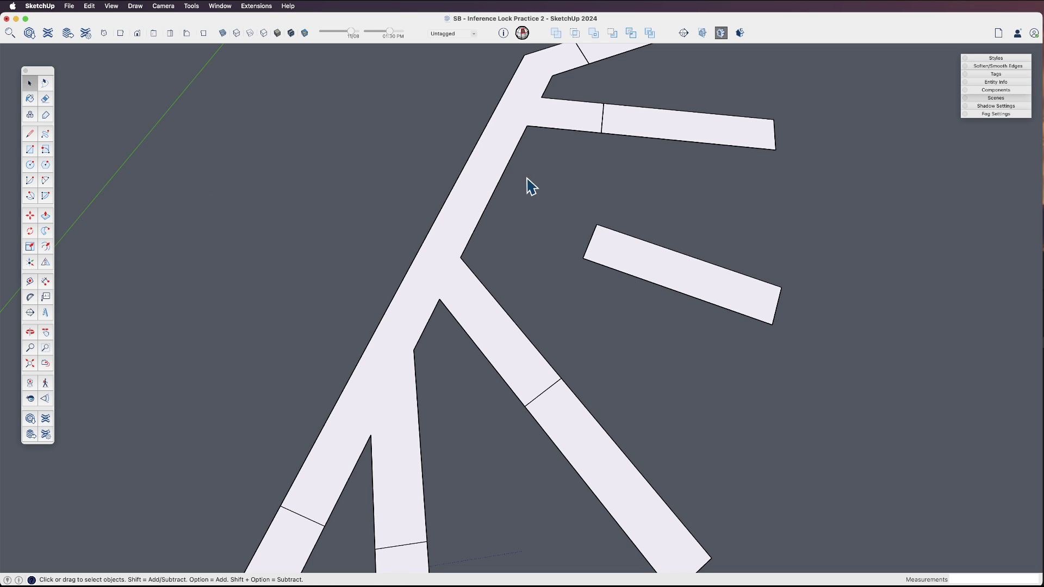
# Try the bridging rectangle from the lower corner of the middle bar's facing end to the spine's inner edge, and abandon it.
pyautogui.click(29, 150)
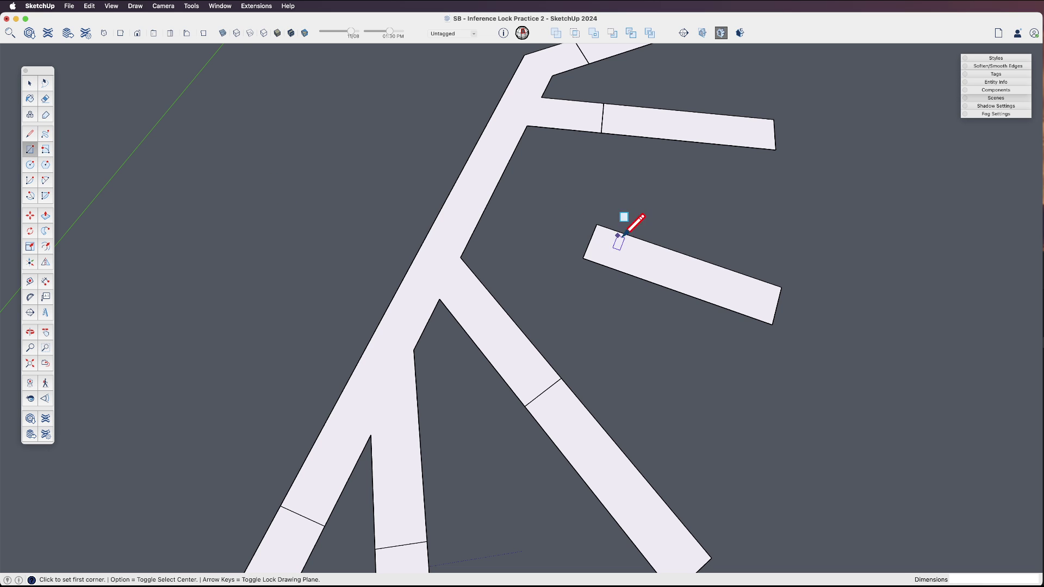
pyautogui.click(583, 259)
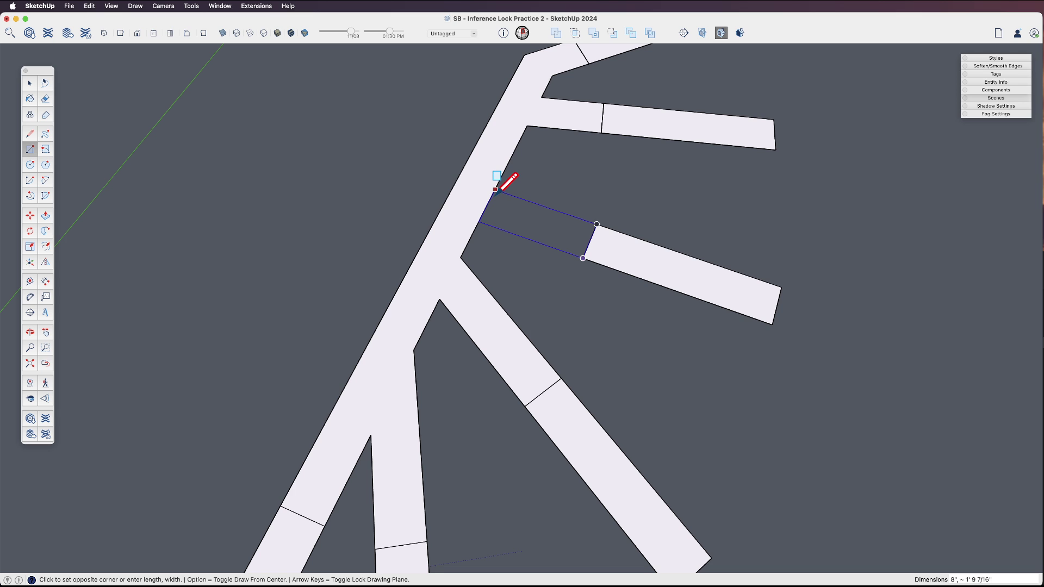
pyautogui.scroll(3, 496, 188)
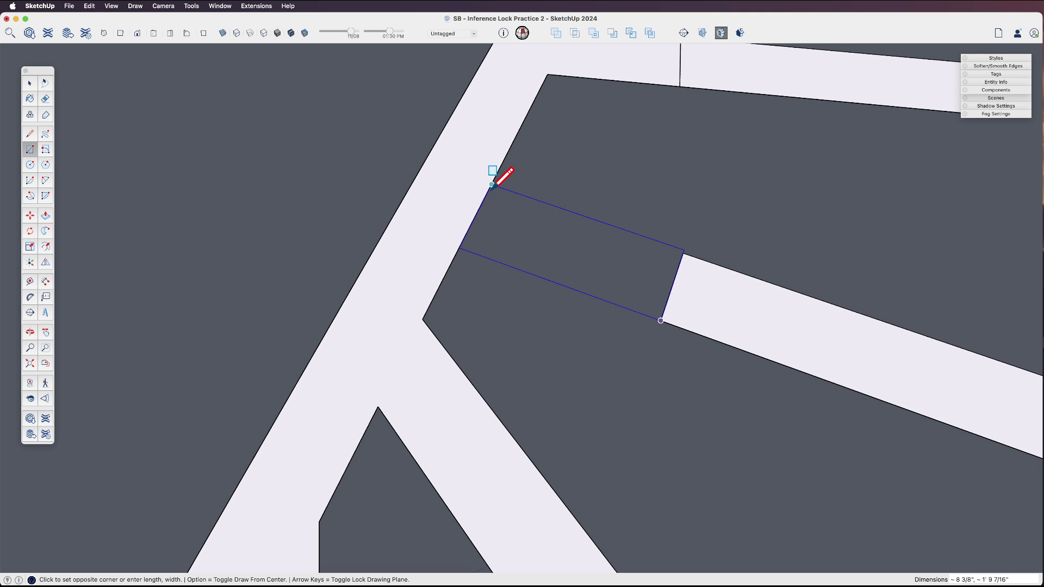
pyautogui.press('space')
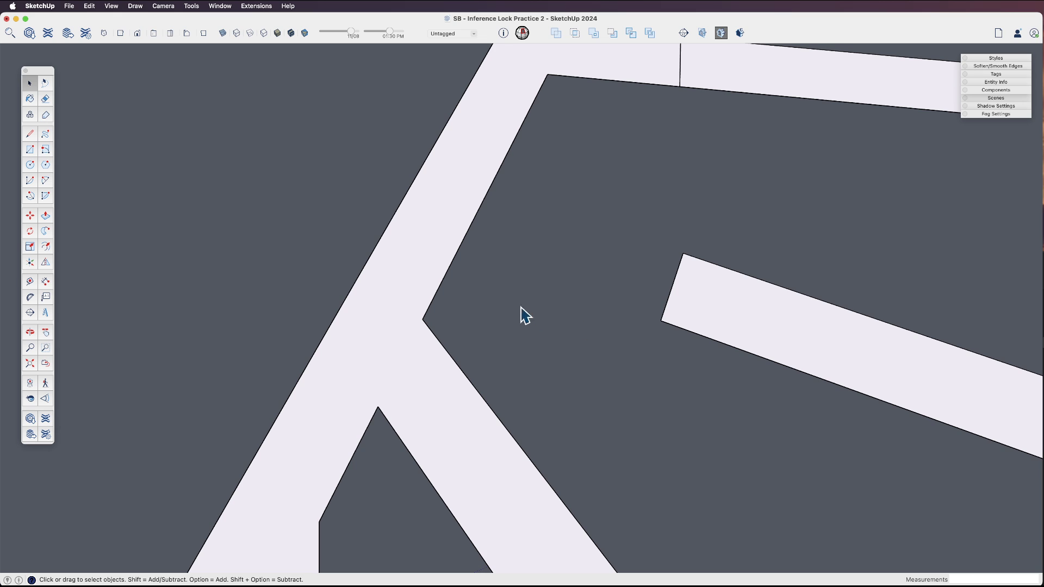
# Bridge the middle bar to the spine with a rectangle from its upper end corner to the inner spine edge, and erase the dividing spine segment.
pyautogui.click(33, 151)
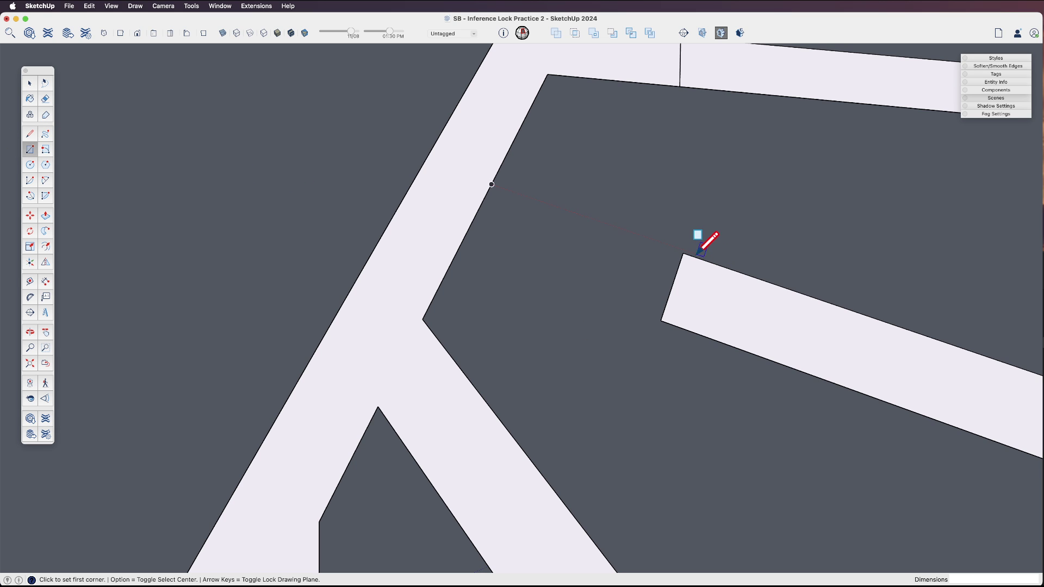
pyautogui.click(683, 253)
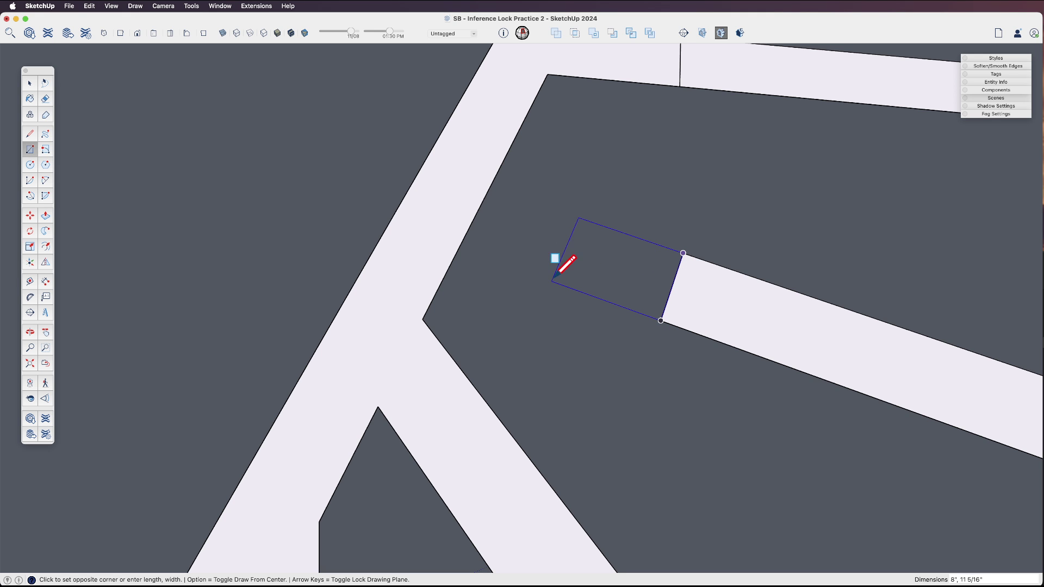
pyautogui.click(462, 241)
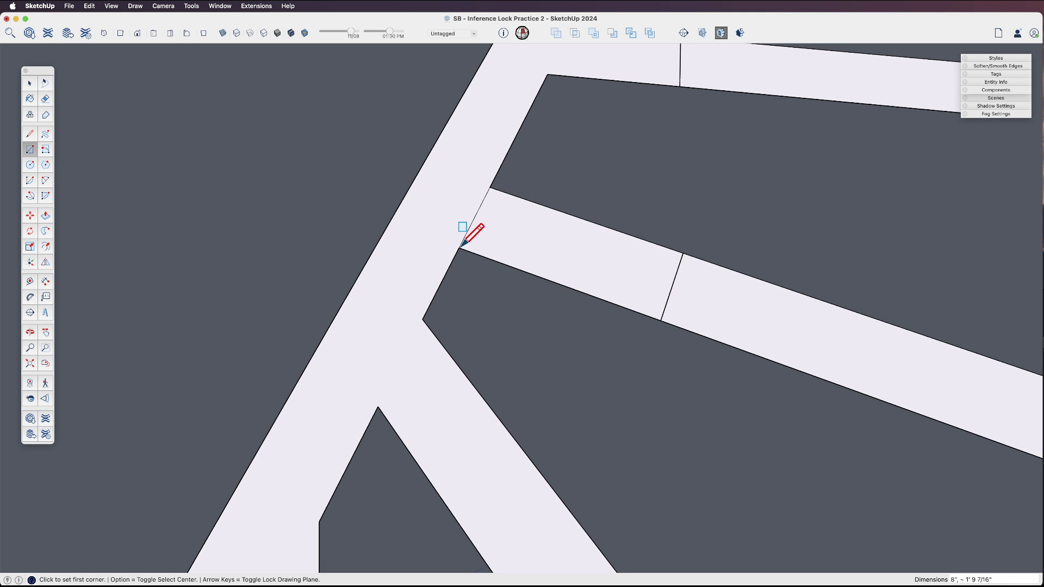
pyautogui.scroll(-3, 543, 226)
pyautogui.scroll(-5, 565, 229)
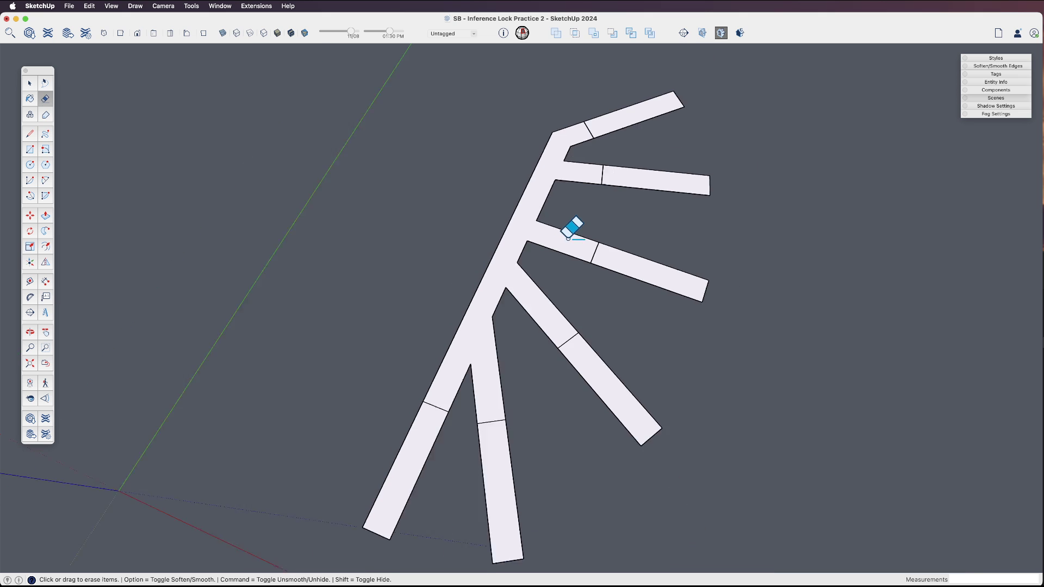
pyautogui.press('space')
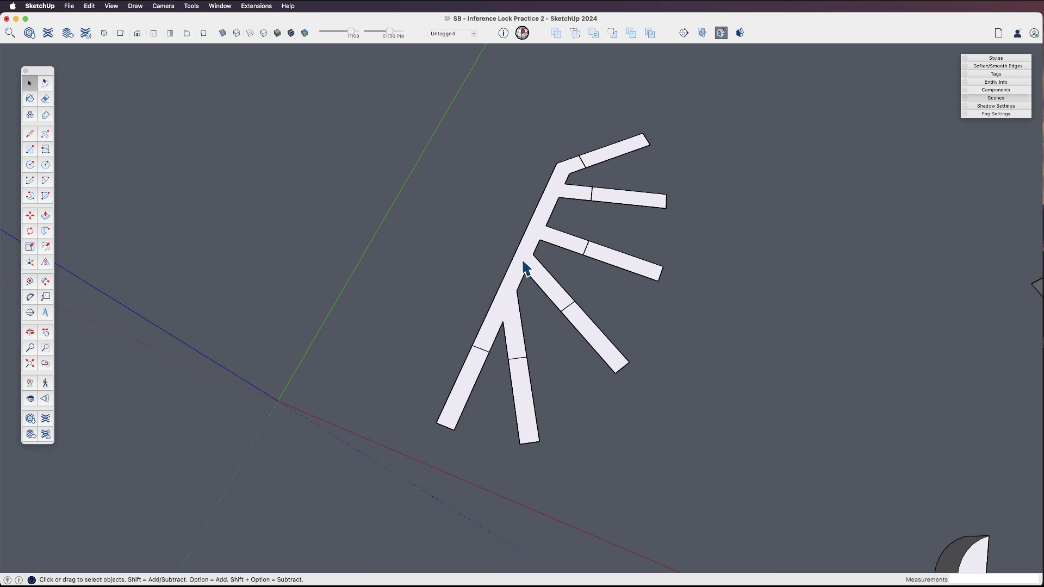
# Delete the completed connecting face together with its bounding edges, keeping the six separate flat bars.
pyautogui.moveTo(558, 272); pyautogui.dragTo(494, 226, button='middle')
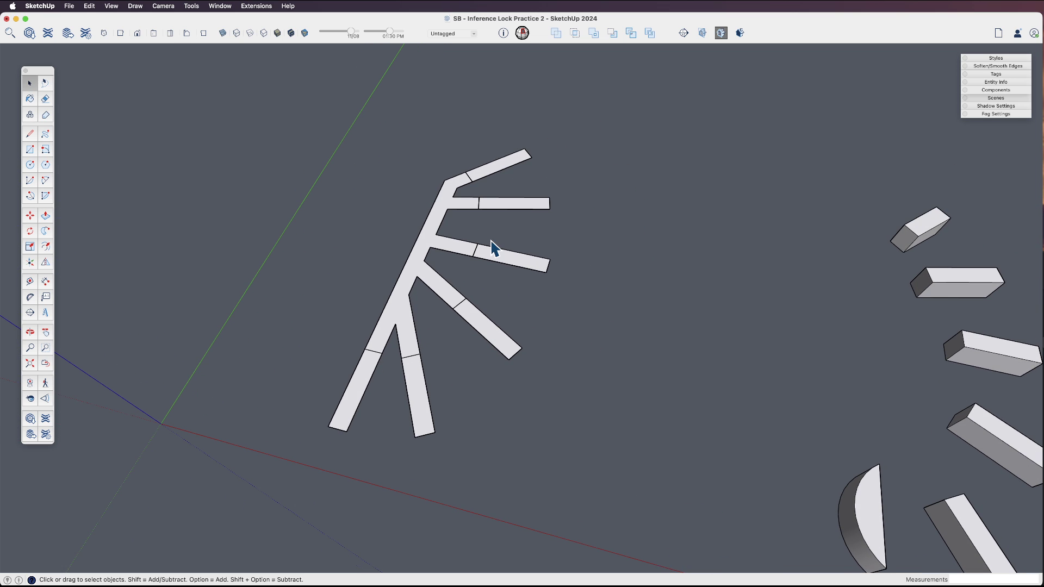
pyautogui.doubleClick(424, 248)
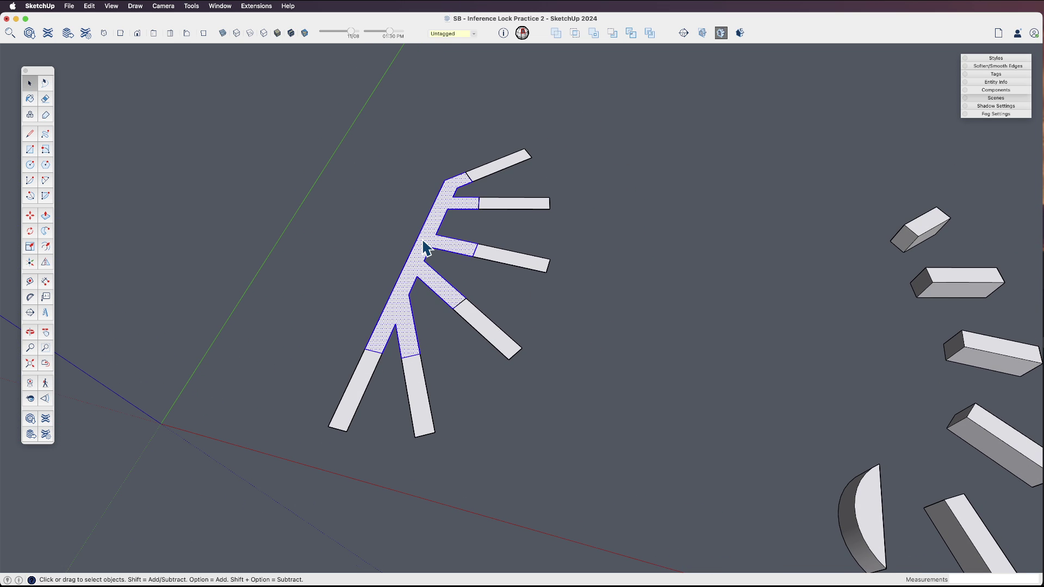
pyautogui.press('Delete')
# Draw a green-axis line from where the sixth bar's inner edge and second bar's lower edge lines intersect to the fourth bar's lower edge line.
pyautogui.scroll(3, 419, 293)
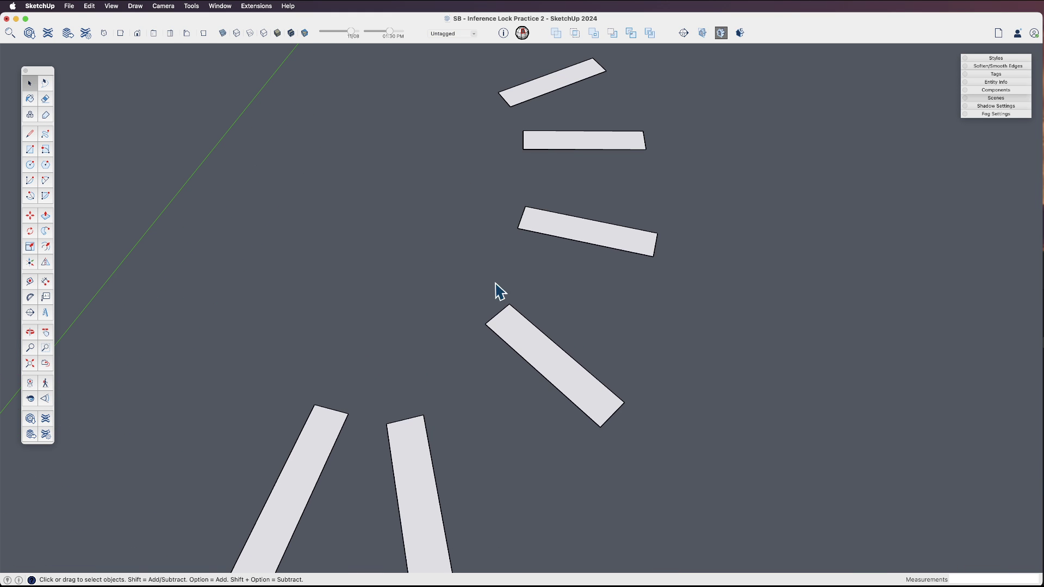
pyautogui.scroll(3, 497, 334)
pyautogui.press('l')
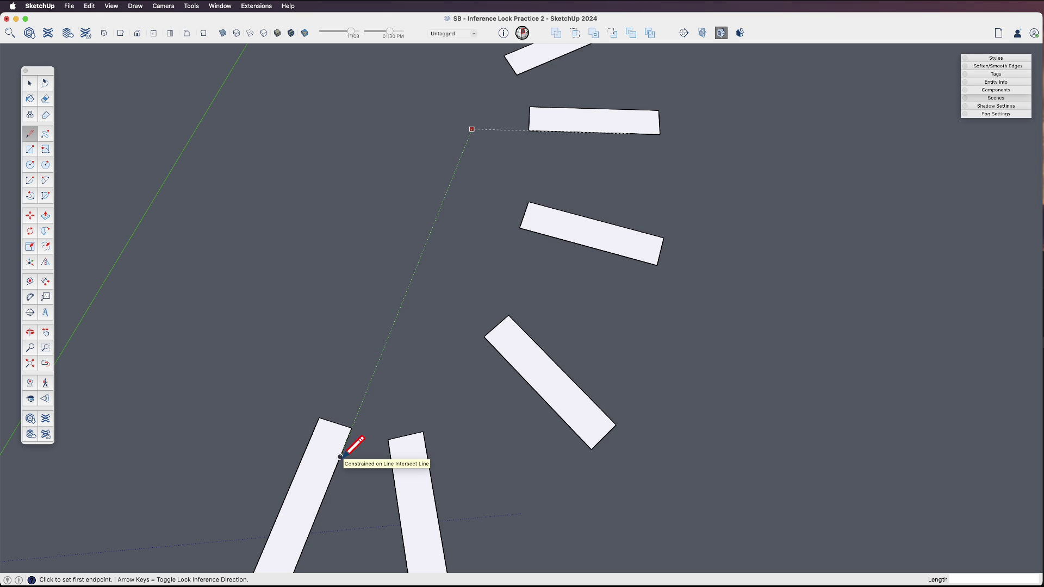
pyautogui.click(472, 129)
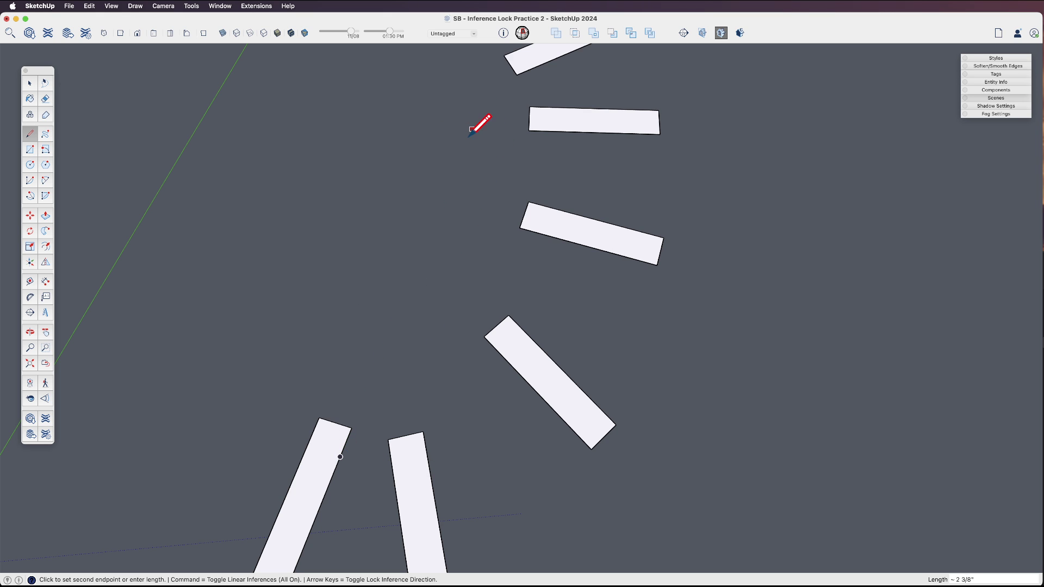
pyautogui.press('Left')
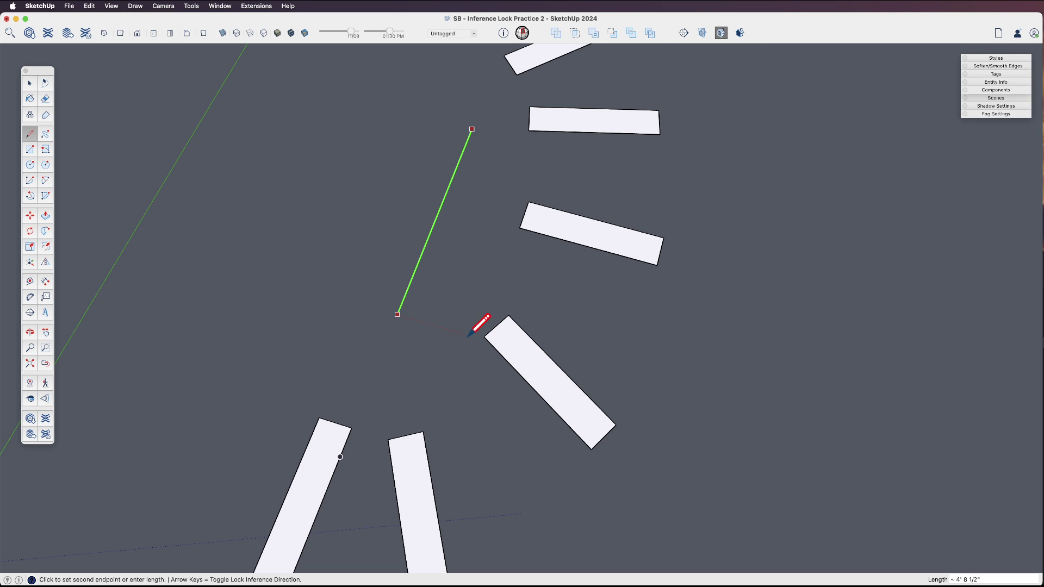
pyautogui.click(496, 355)
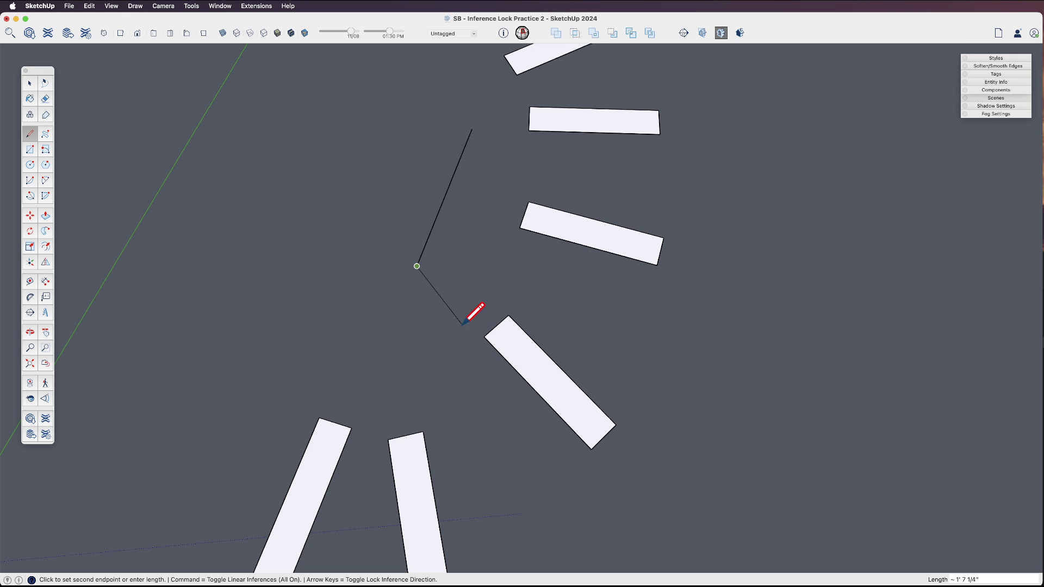
# Complete the floating face with a segment parallel to the fourth bar and a green-axis line ending level with the second bar's upper edge.
pyautogui.press('Down')
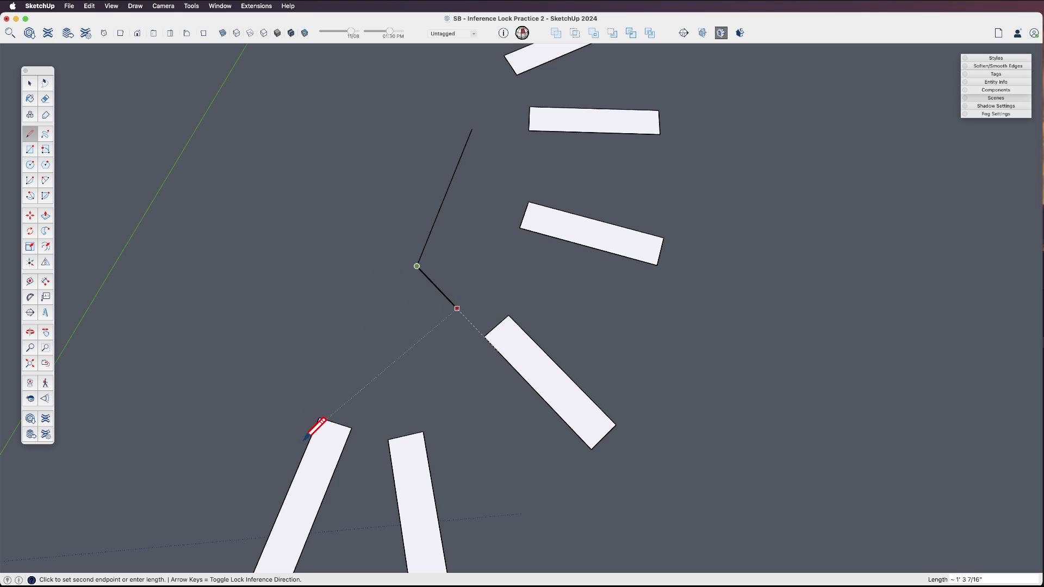
pyautogui.click(395, 244)
pyautogui.press('Left')
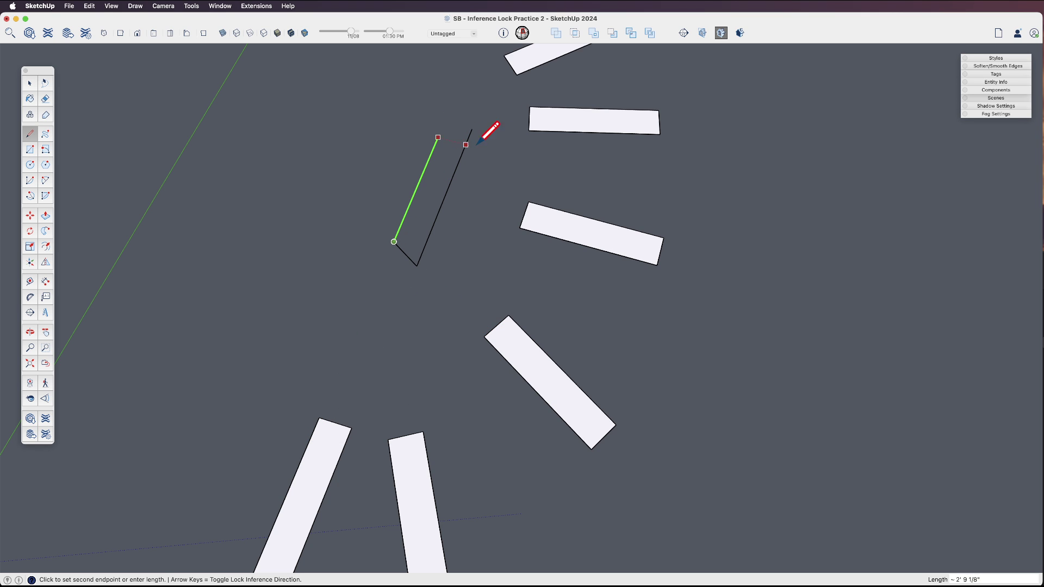
pyautogui.click(557, 102)
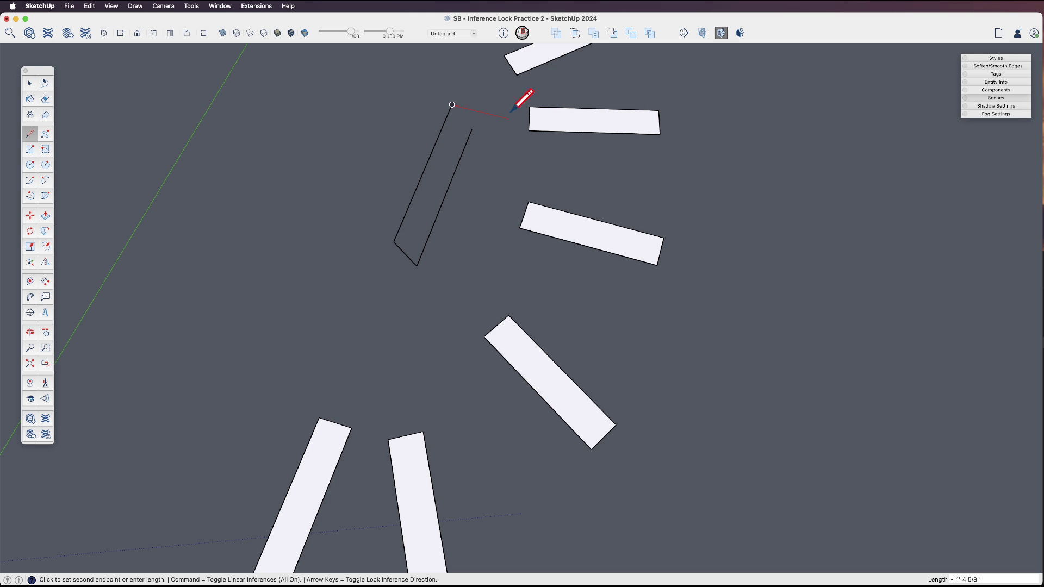
pyautogui.click(471, 129)
# Examine the arc of 3D blocks and the half-disc beyond the flat bars, including the local axes inside the fourth block.
pyautogui.moveTo(419, 211); pyautogui.dragTo(344, 309, button='middle')
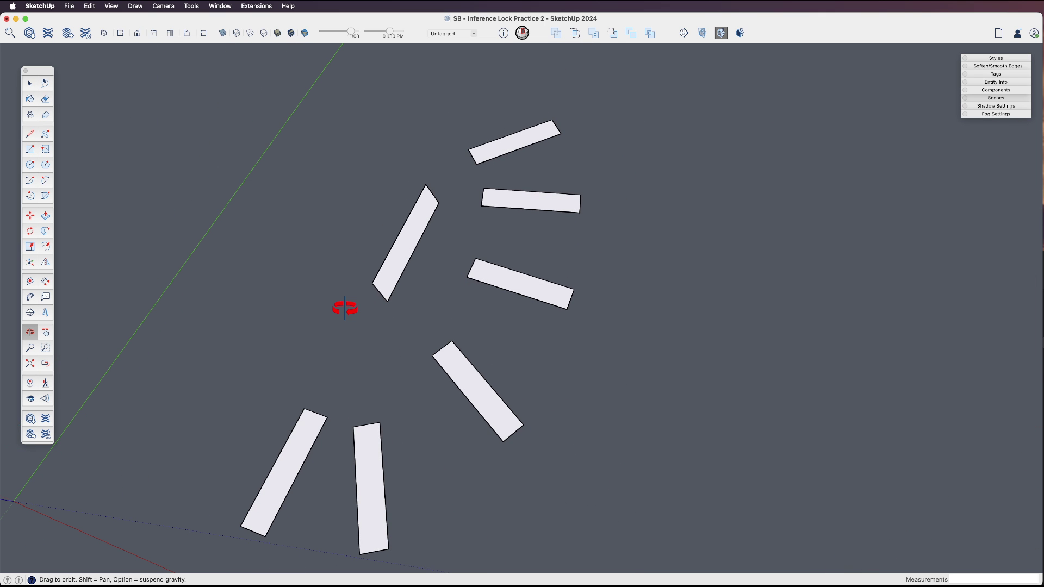
pyautogui.moveTo(344, 309); pyautogui.dragTo(373, 289, button='middle')
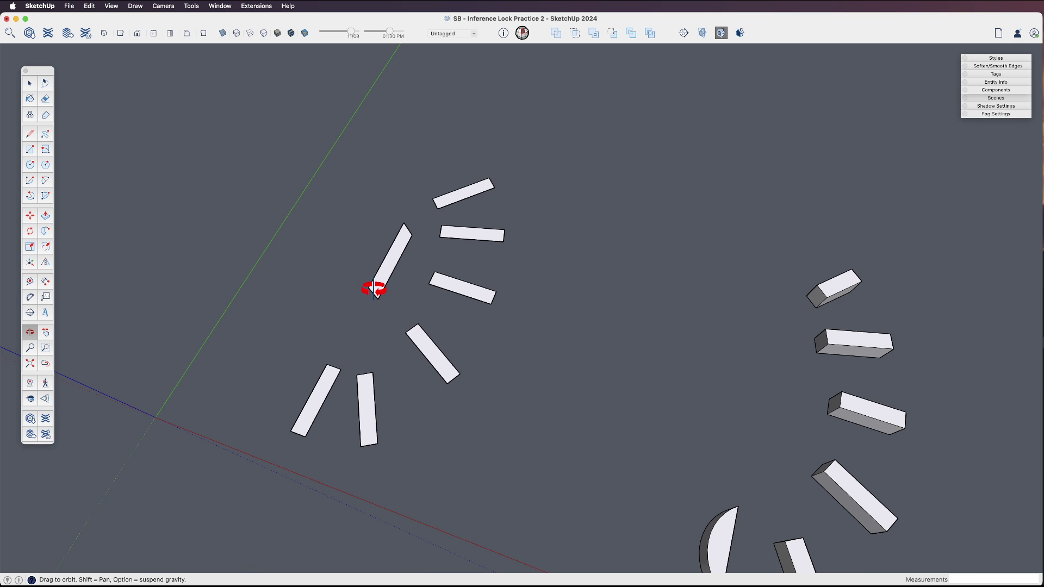
pyautogui.press('space')
pyautogui.press('h')
pyautogui.moveTo(414, 295); pyautogui.dragTo(302, 226)
pyautogui.moveTo(620, 354); pyautogui.dragTo(647, 305, button='middle')
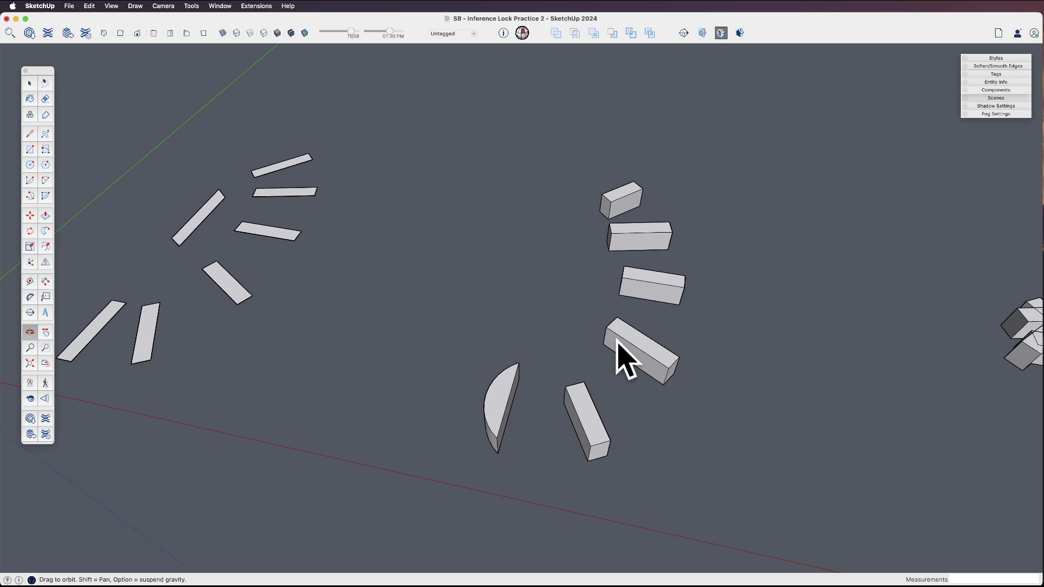
pyautogui.scroll(3, 620, 351)
pyautogui.moveTo(586, 322); pyautogui.dragTo(750, 340)
pyautogui.scroll(-3, 561, 362)
pyautogui.press('space')
pyautogui.moveTo(615, 329); pyautogui.dragTo(477, 454, button='middle')
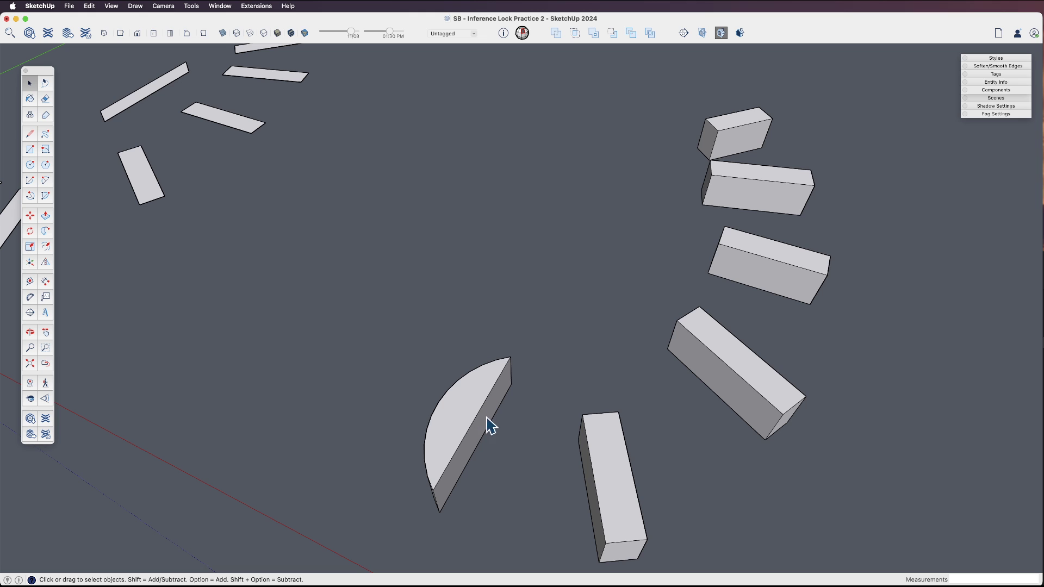
pyautogui.press('h')
pyautogui.moveTo(569, 387); pyautogui.dragTo(487, 342)
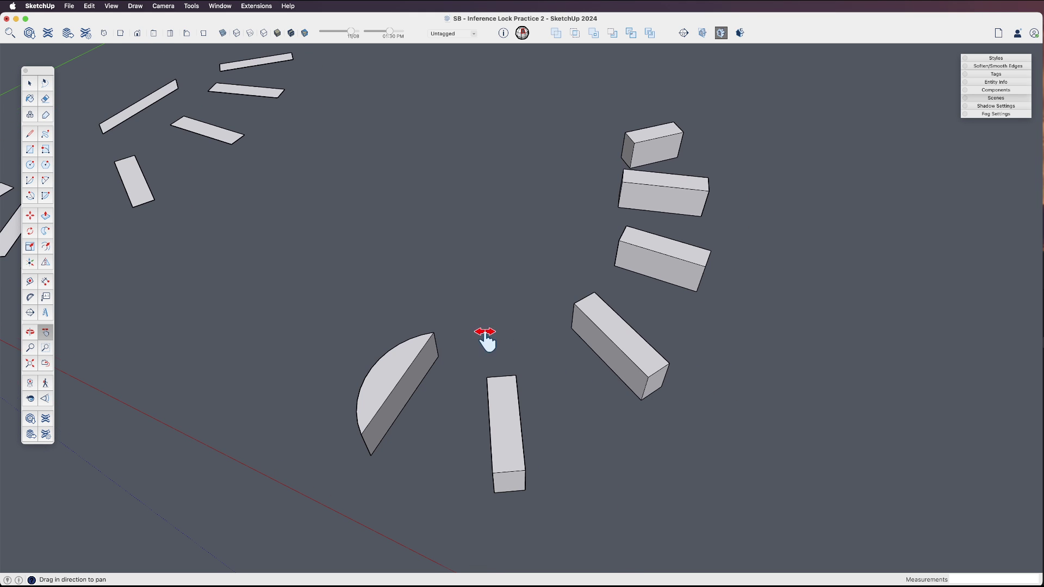
pyautogui.press('space')
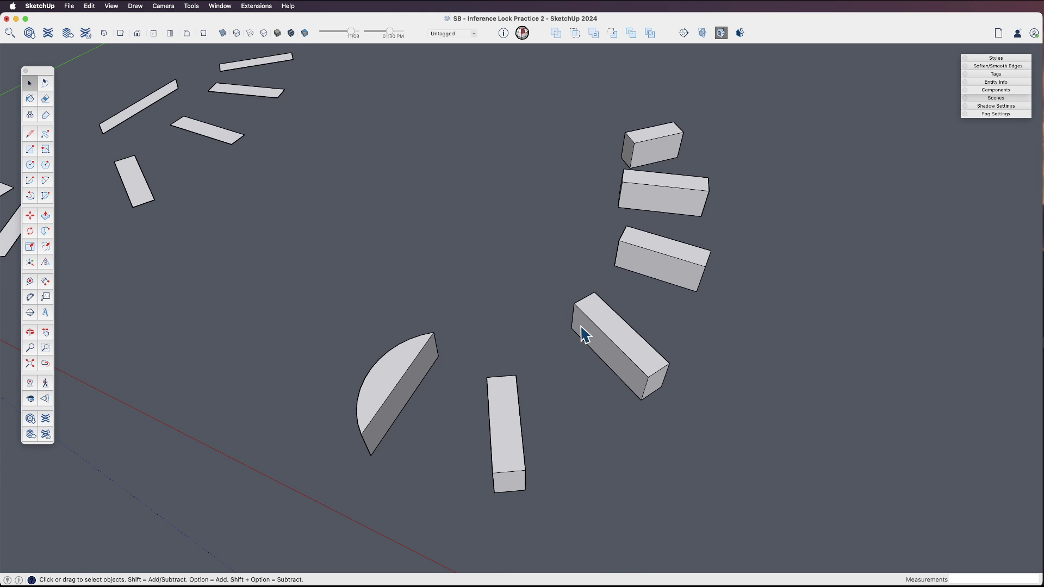
pyautogui.doubleClick(577, 332)
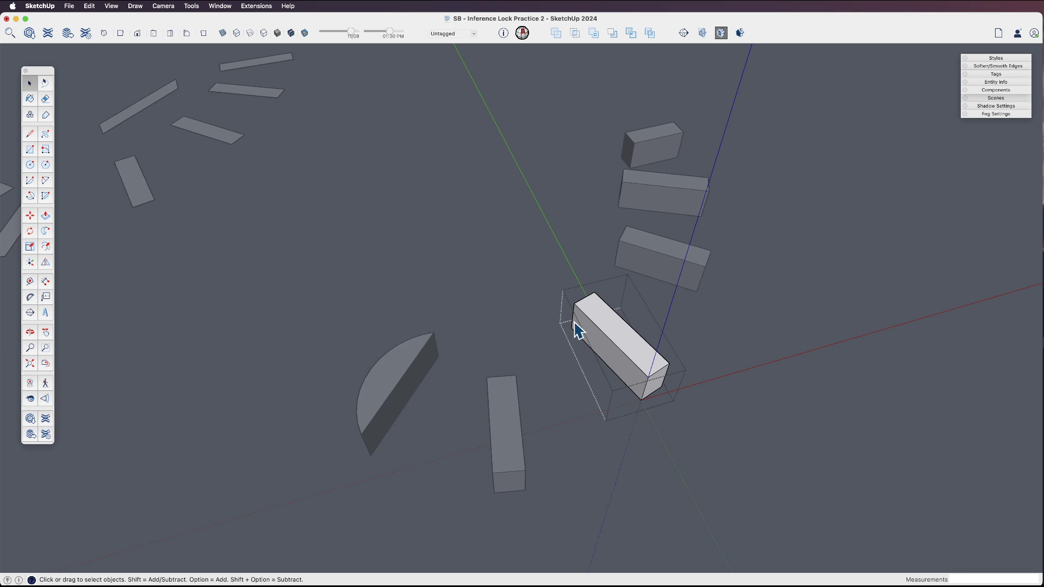
pyautogui.click(553, 351)
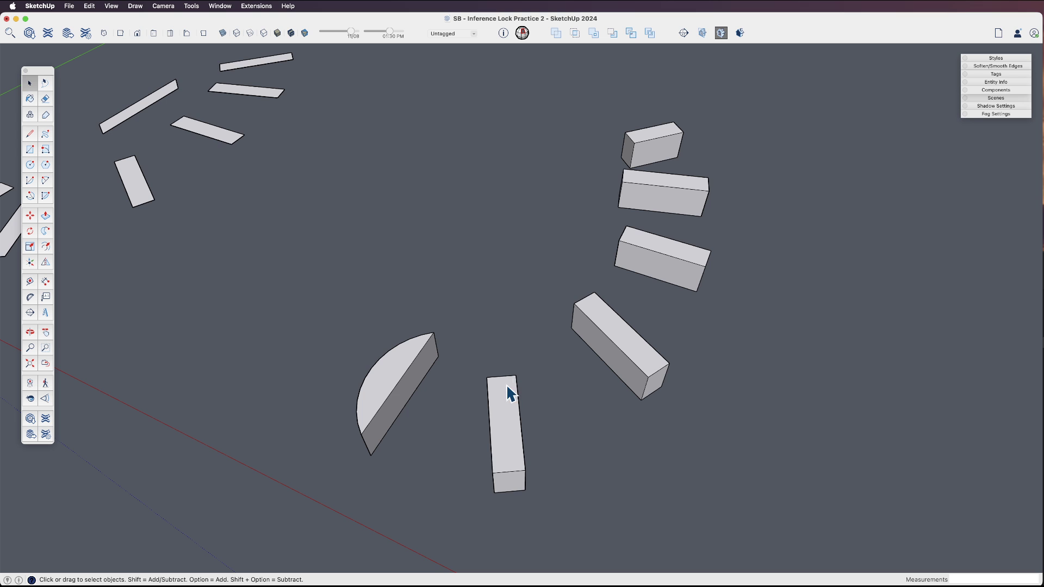
# Draw a rectangle on the ground beside the 3D blocks and push/pull it up into a box.
pyautogui.moveTo(506, 423); pyautogui.dragTo(533, 296, button='middle')
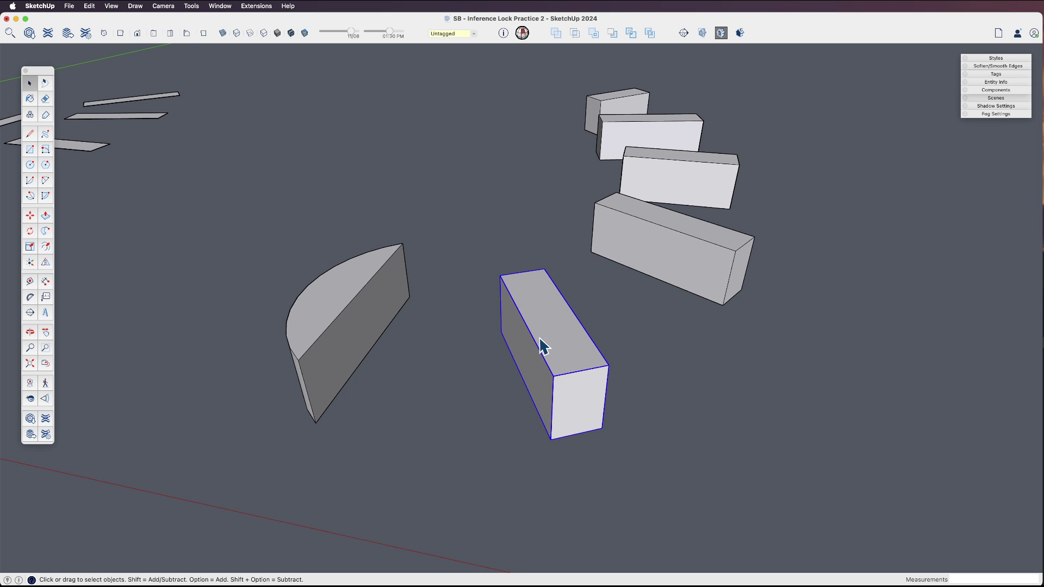
pyautogui.scroll(-3, 534, 333)
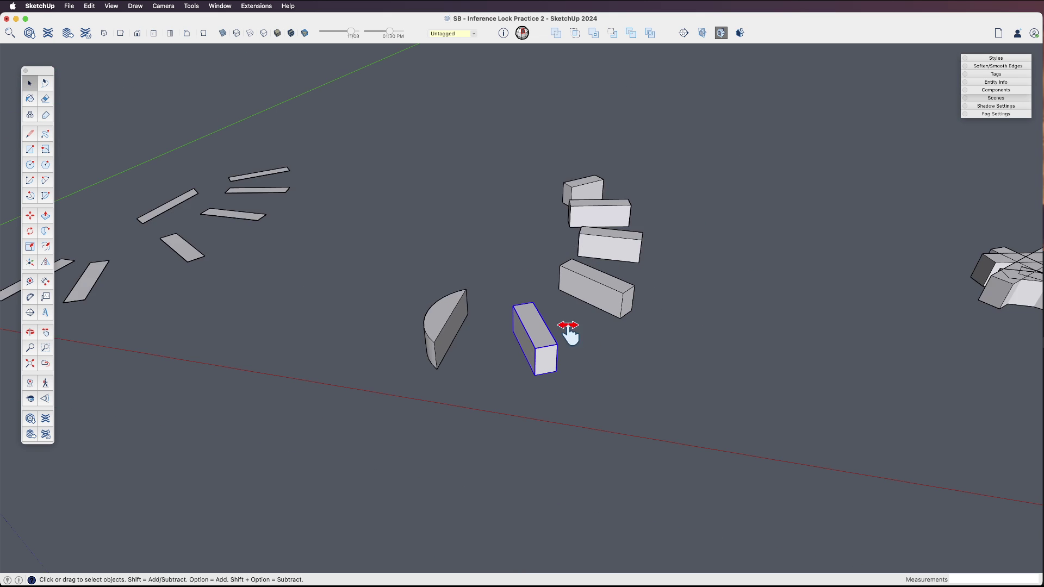
pyautogui.keyDown('shift'); pyautogui.moveTo(566, 328); pyautogui.dragTo(429, 315, button='middle'); pyautogui.keyUp('shift')
pyautogui.press('r')
pyautogui.click(531, 331)
pyautogui.click(647, 304)
pyautogui.press('p')
pyautogui.click(609, 329)
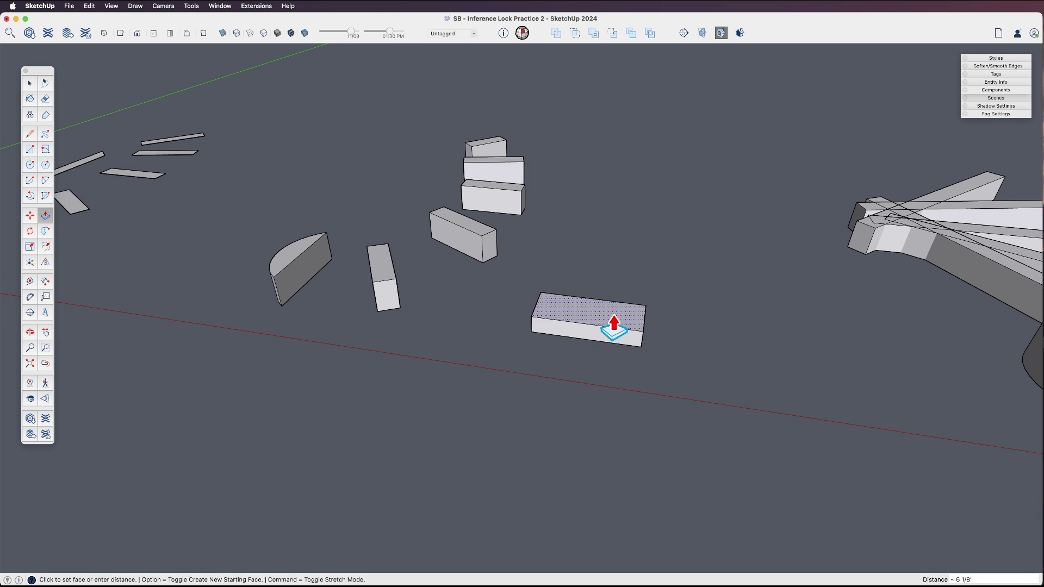
pyautogui.click(565, 296)
# Group the new box and rotate it about the vertical axis to roughly match the neighbouring block's direction.
pyautogui.press('space')
pyautogui.moveTo(532, 283); pyautogui.dragTo(519, 426)
pyautogui.press('o')
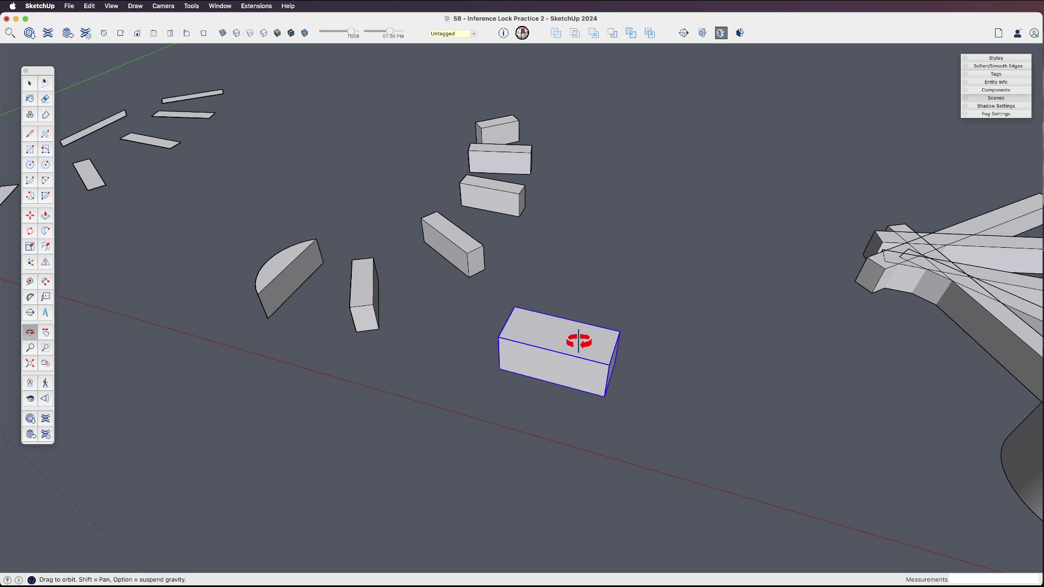
pyautogui.press('q')
pyautogui.click(563, 343)
pyautogui.click(598, 348)
pyautogui.click(580, 366)
pyautogui.press('space')
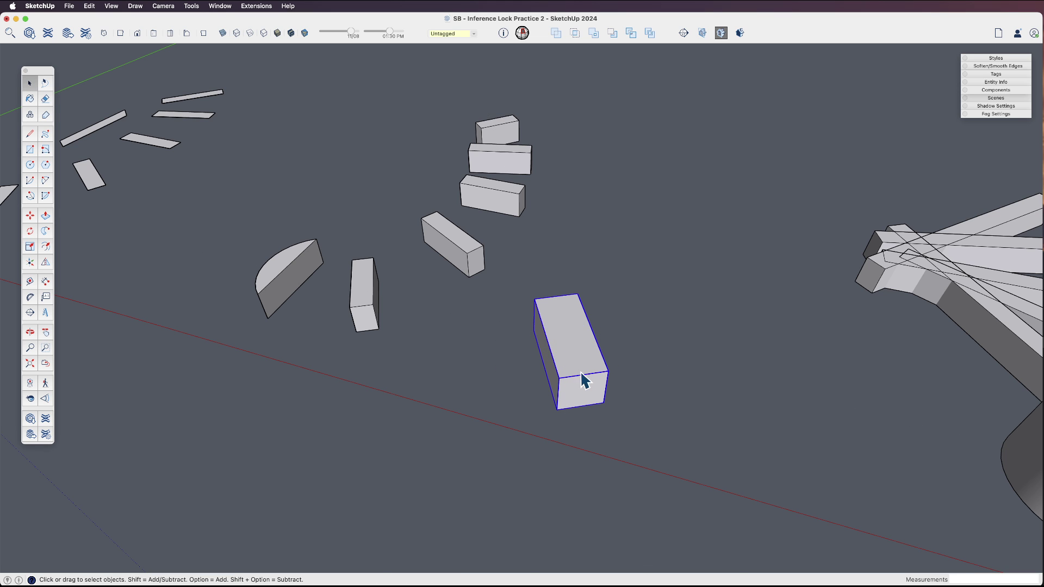
# Open the rotated box group to check its axes, and delete the box.
pyautogui.doubleClick(581, 374)
pyautogui.press('Escape')
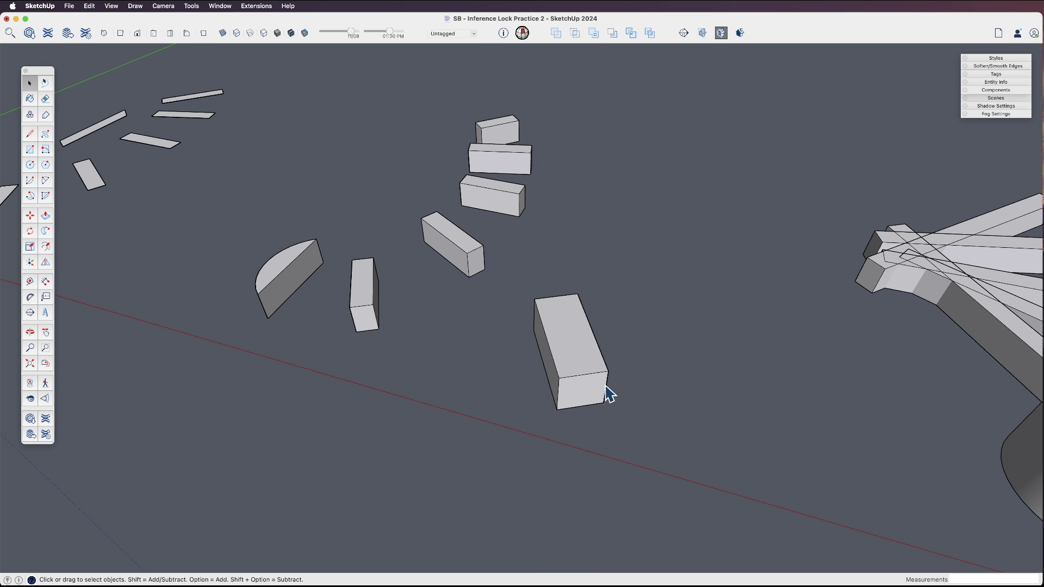
pyautogui.press('Delete')
# Select and open the second, third and fourth 3D blocks one after another to compare their bounding boxes and local axes.
pyautogui.moveTo(493, 292); pyautogui.dragTo(537, 399, button='middle')
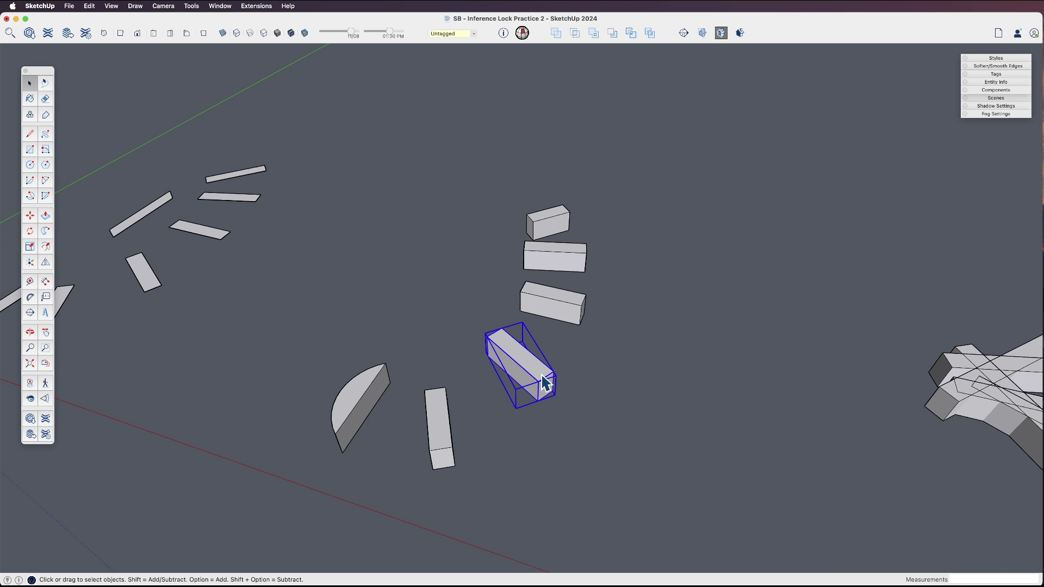
pyautogui.click(552, 310)
pyautogui.click(563, 262)
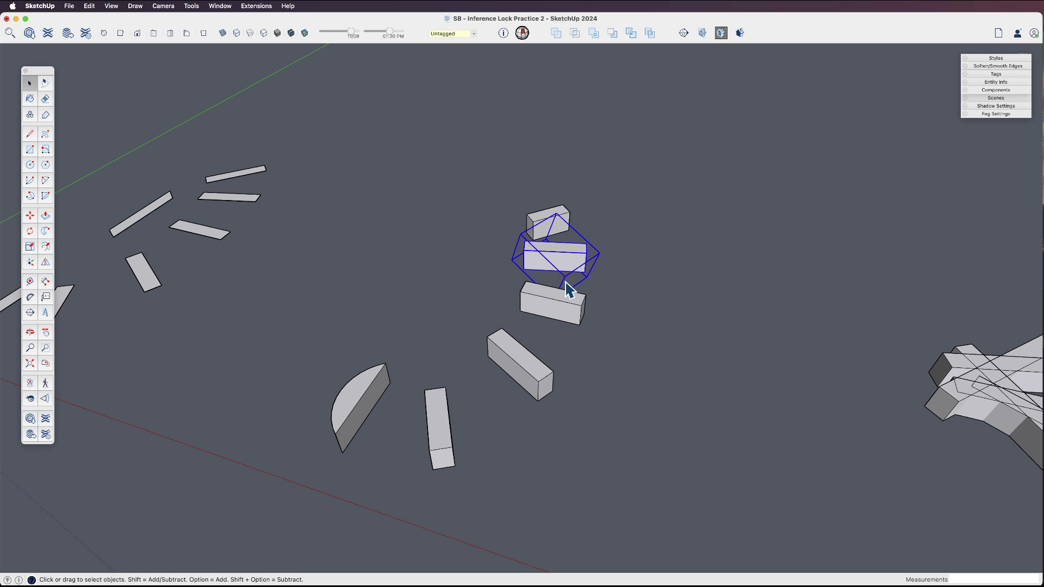
pyautogui.doubleClick(577, 264)
pyautogui.press('Escape')
pyautogui.doubleClick(575, 321)
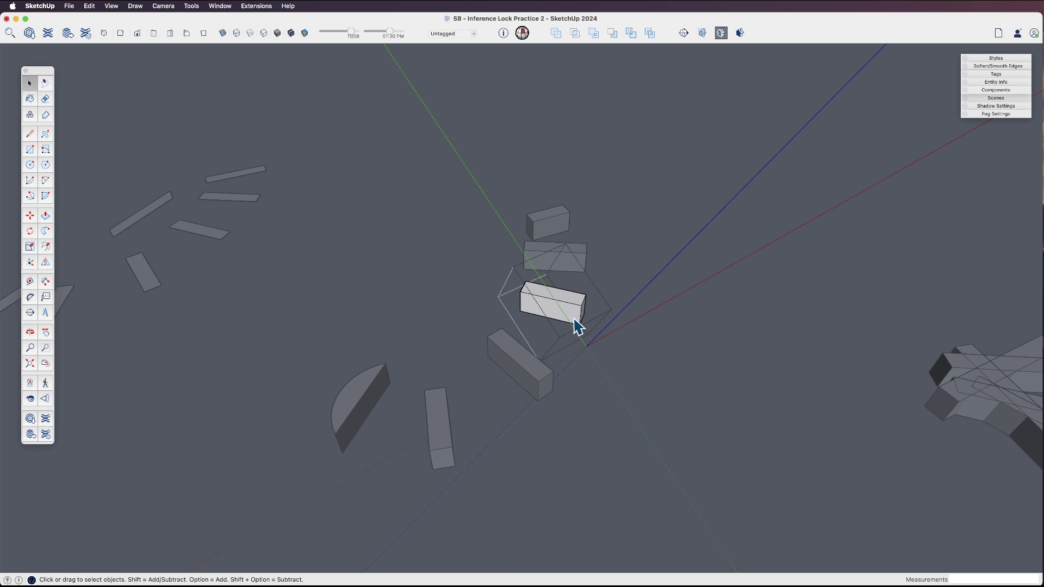
pyautogui.doubleClick(525, 378)
pyautogui.press('Escape')
# Open the block nearest the half-round solid and move its near vertical end edge along the green axis to the half-round's flat face plane.
pyautogui.moveTo(582, 433); pyautogui.dragTo(579, 405, button='middle')
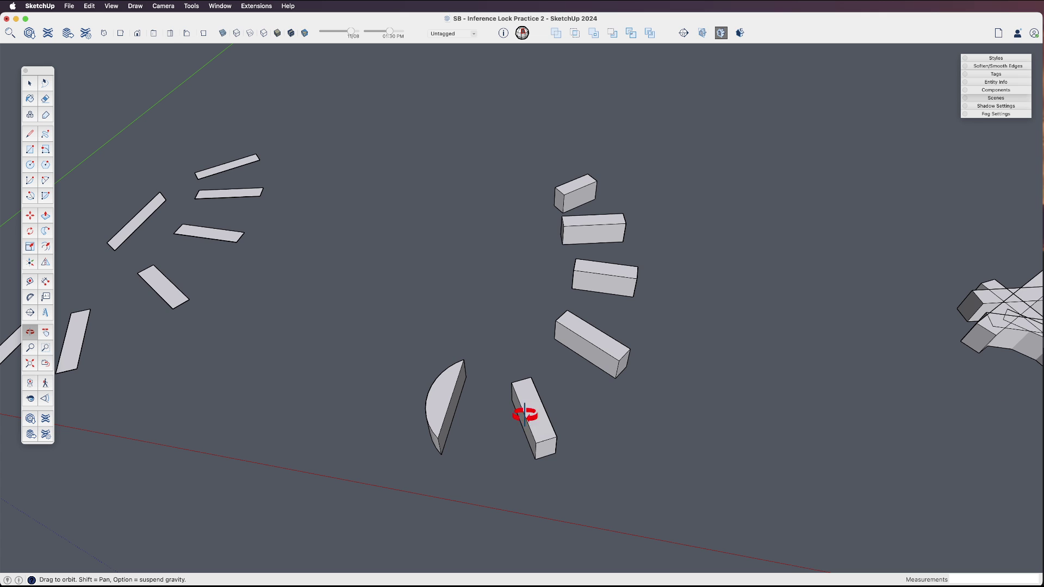
pyautogui.scroll(2, 509, 422)
pyautogui.keyDown('shift'); pyautogui.moveTo(500, 391); pyautogui.dragTo(540, 434, button='middle'); pyautogui.keyUp('shift')
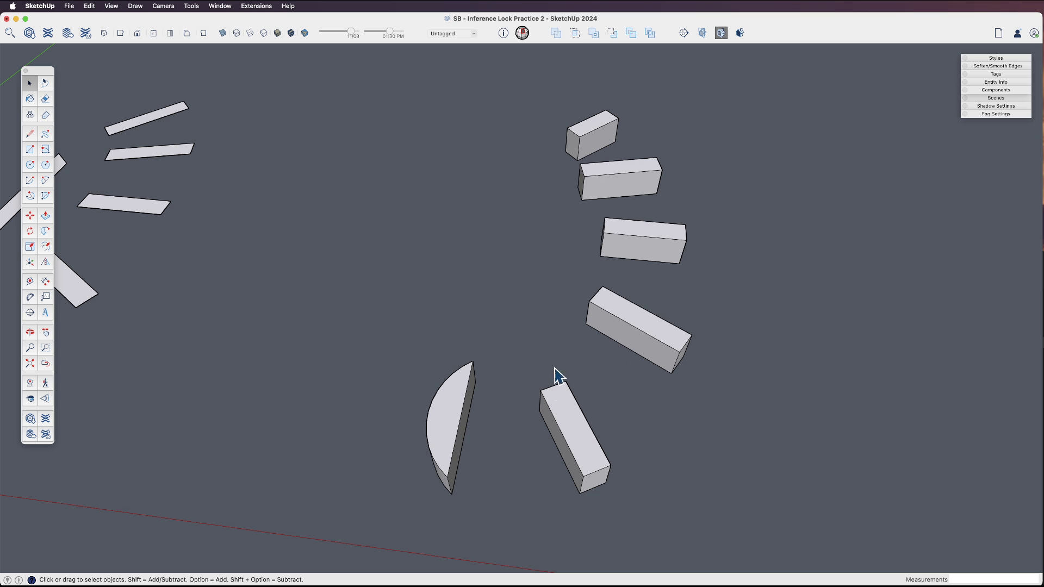
pyautogui.click(550, 400)
pyautogui.doubleClick(546, 420)
pyautogui.scroll(3, 546, 419)
pyautogui.keyDown('shift'); pyautogui.moveTo(540, 420); pyautogui.dragTo(571, 389, button='middle'); pyautogui.keyUp('shift')
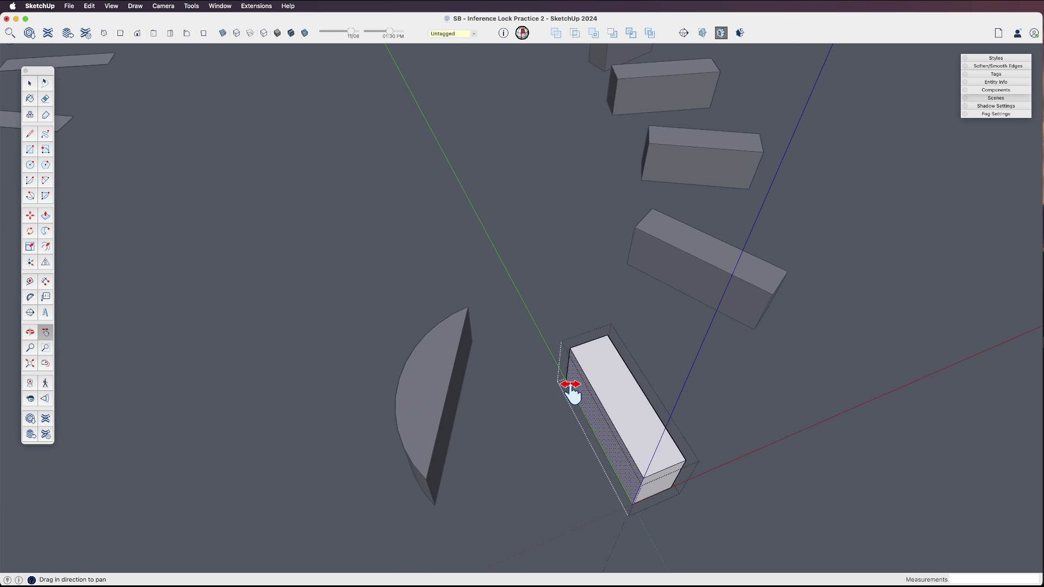
pyautogui.moveTo(544, 341); pyautogui.dragTo(578, 400)
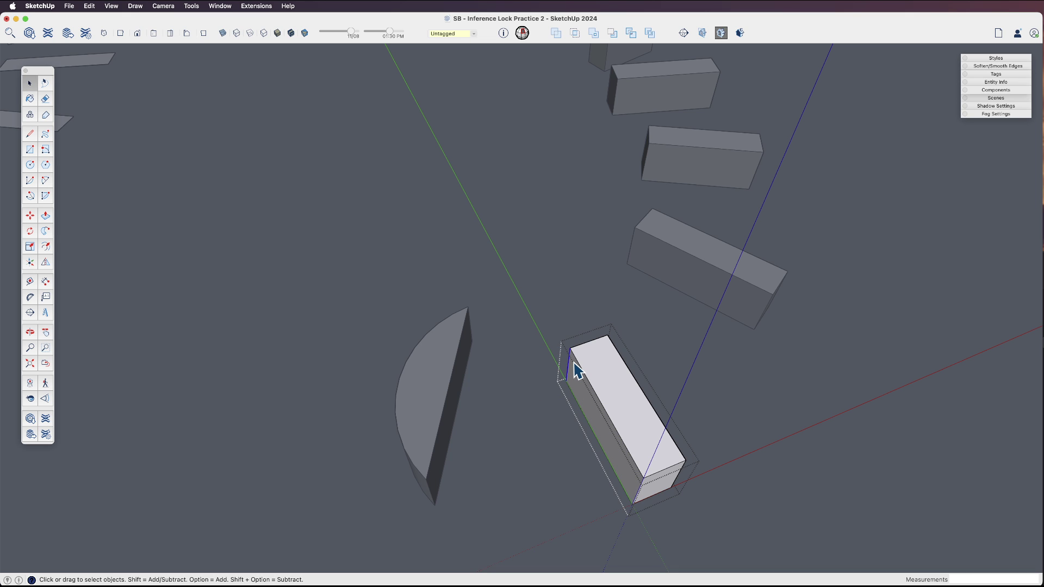
pyautogui.press('m')
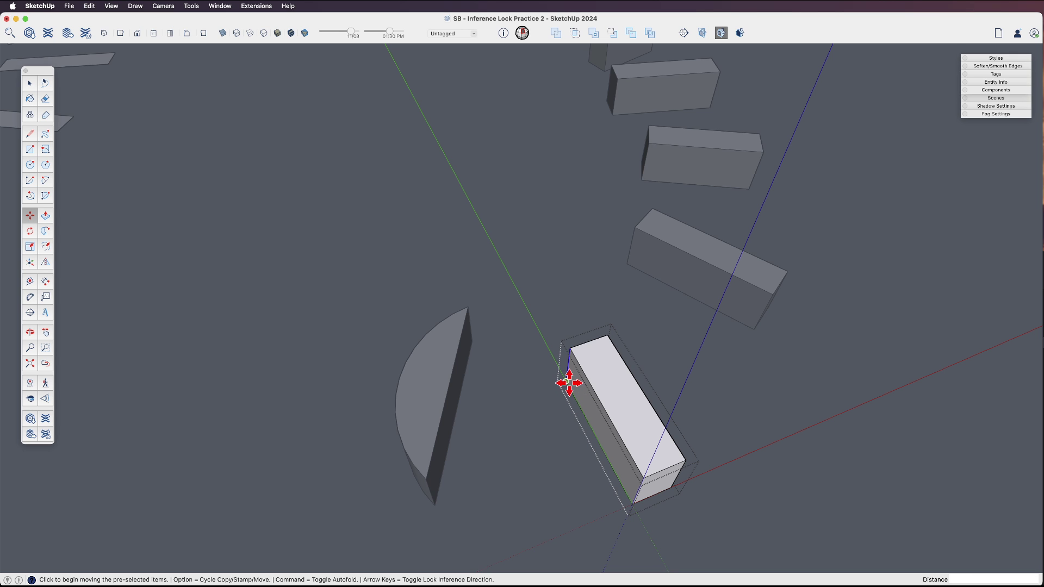
pyautogui.click(567, 381)
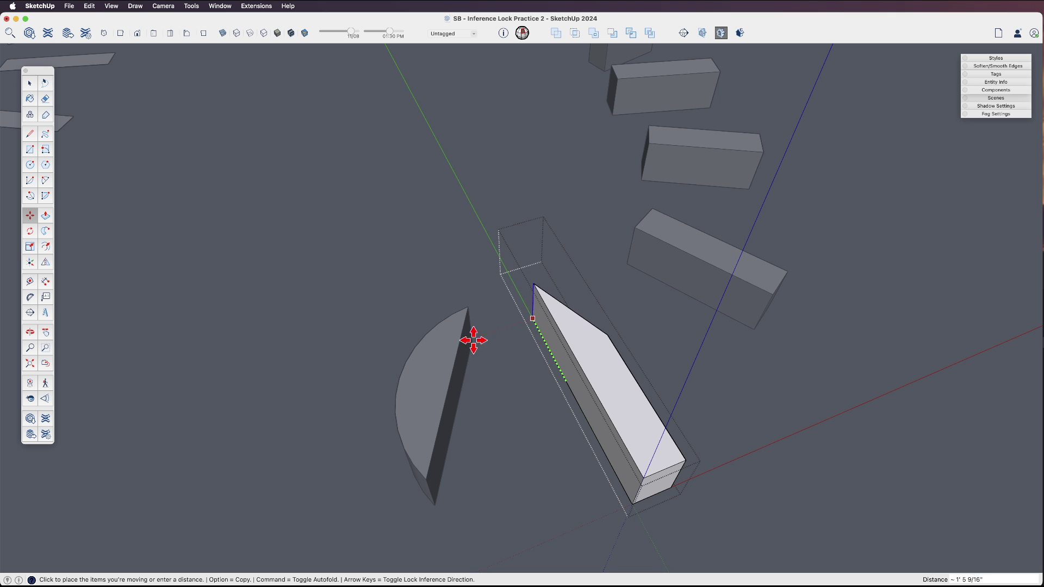
pyautogui.moveTo(471, 354); pyautogui.dragTo(368, 359, button='middle')
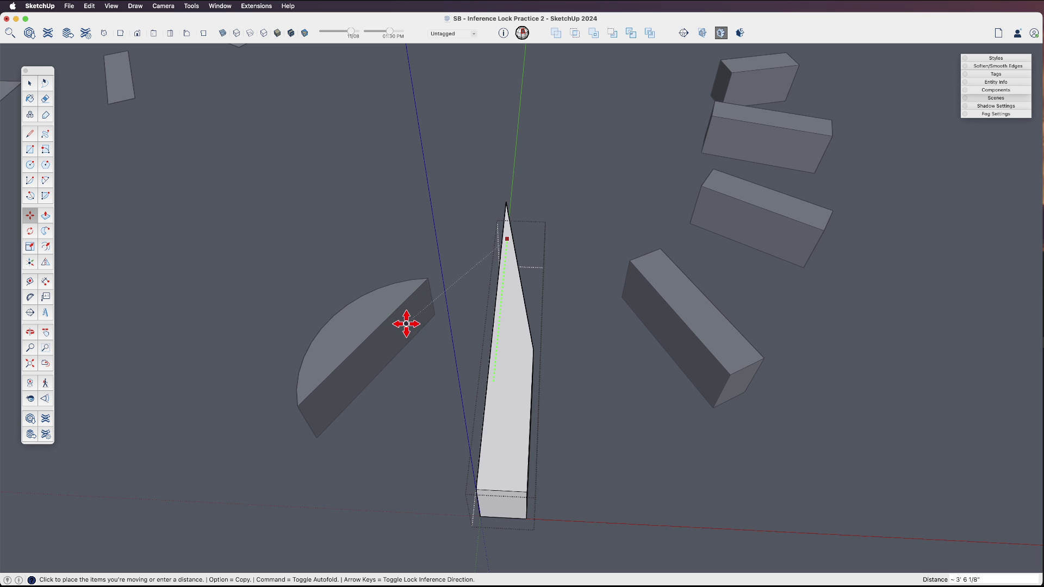
# Move the same block's other vertical end edge along the green axis to the plane of the half-round's flat face.
pyautogui.press('o')
pyautogui.moveTo(459, 333); pyautogui.dragTo(262, 329)
pyautogui.press('space')
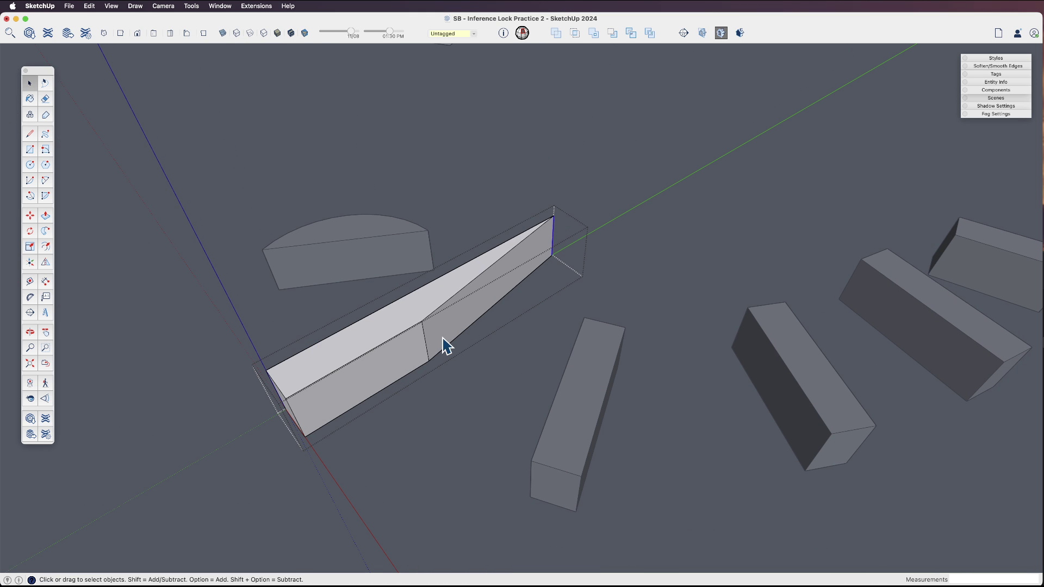
pyautogui.click(424, 339)
pyautogui.press('m')
pyautogui.click(429, 359)
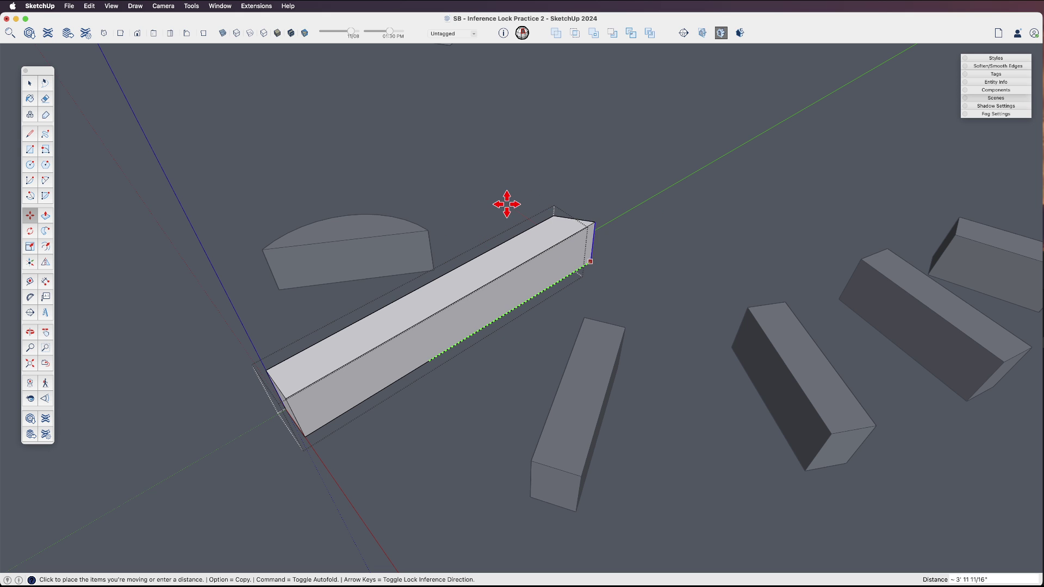
pyautogui.click(388, 248)
# Open the second block for editing and select its vertical end edge facing the half-round solid.
pyautogui.press('h')
pyautogui.press('space')
pyautogui.press('o')
pyautogui.moveTo(308, 321); pyautogui.dragTo(587, 315)
pyautogui.press('space')
pyautogui.doubleClick(579, 294)
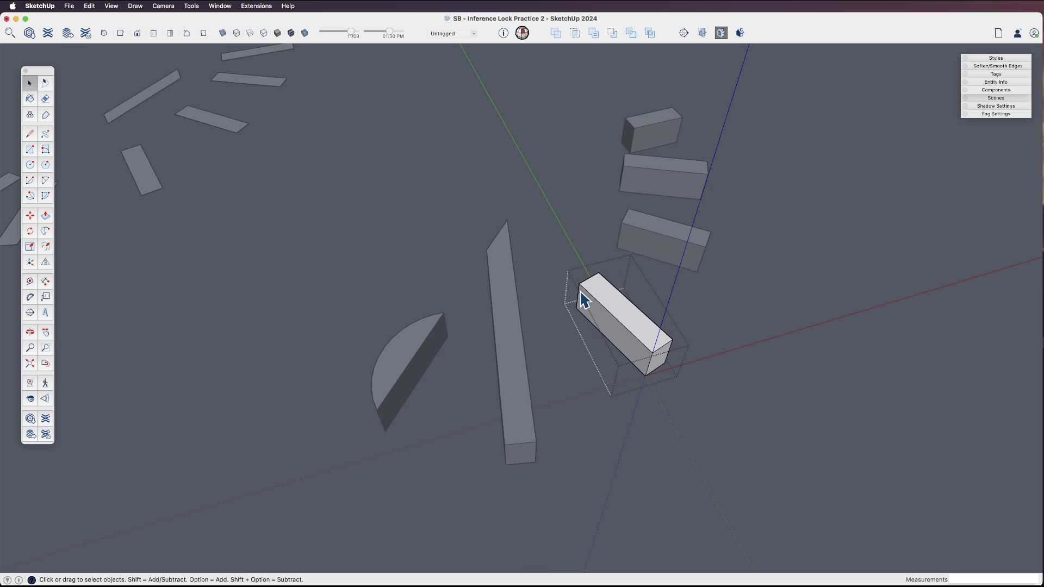
pyautogui.scroll(3, 618, 334)
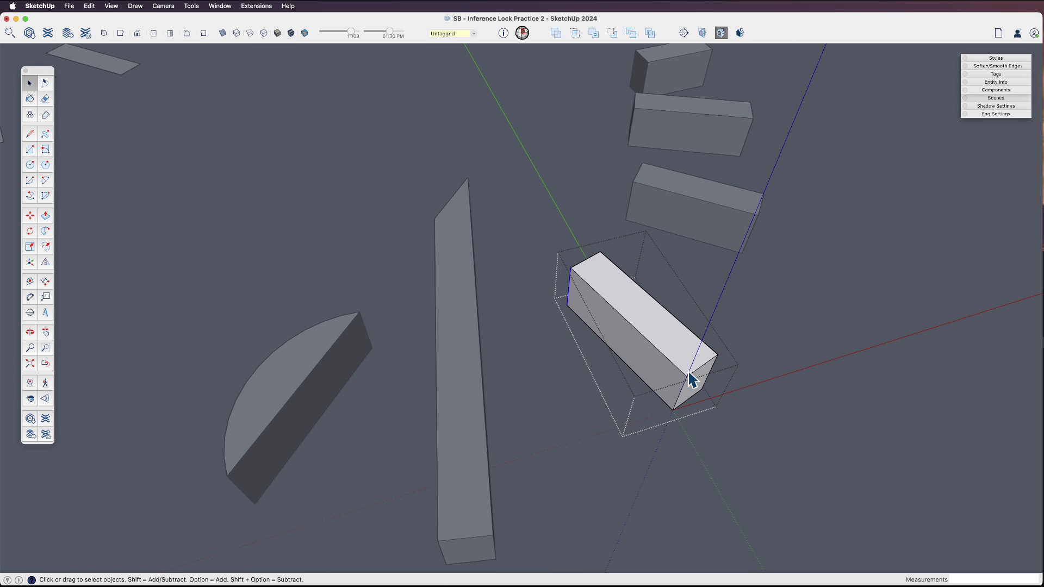
pyautogui.press('m')
pyautogui.click(562, 301)
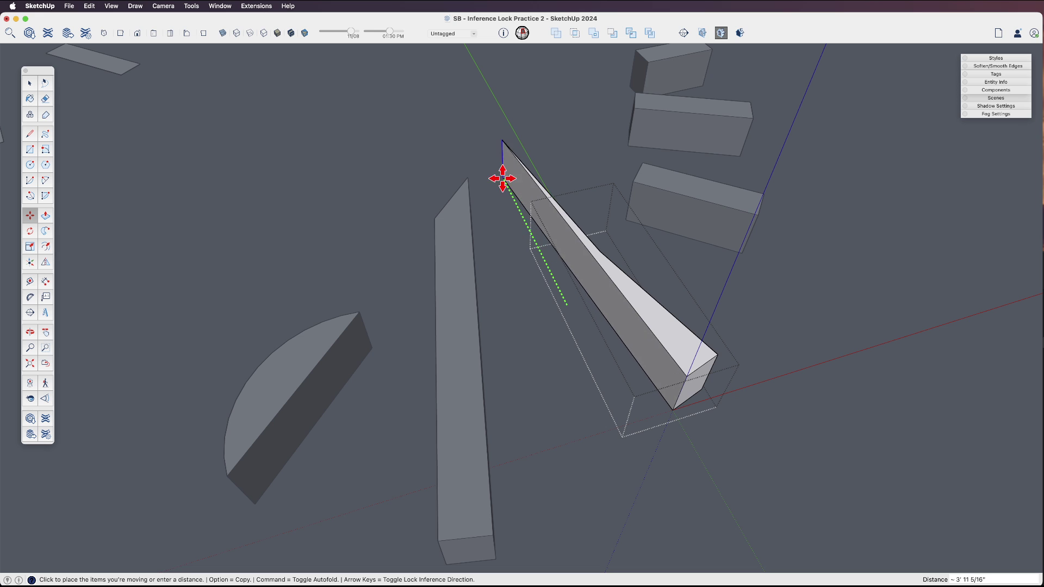
pyautogui.press('space')
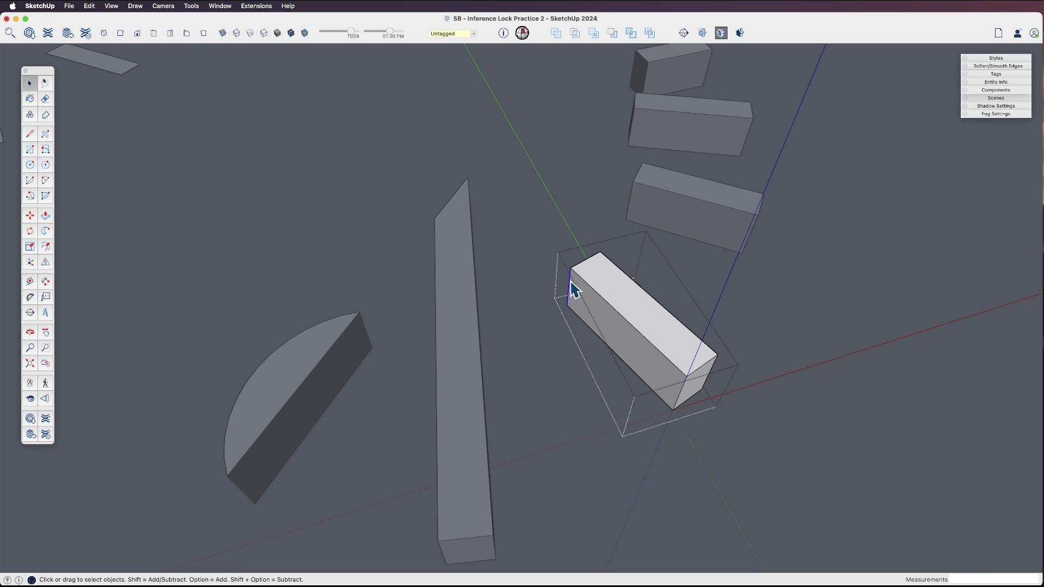
# Move the selected edge, locked along the second block's long bottom edge, to the plane of the half-round's flat face.
pyautogui.press('m')
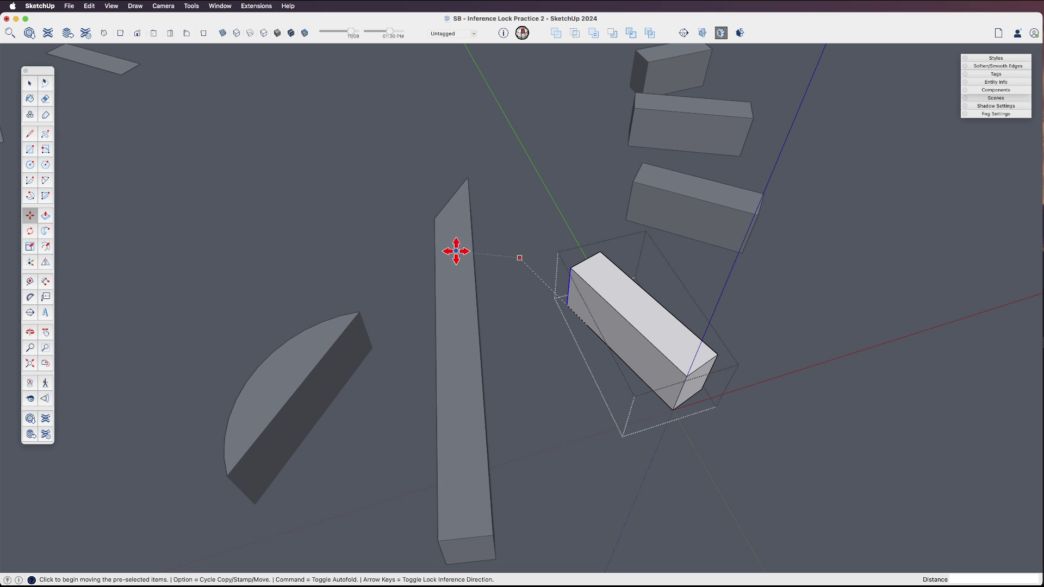
pyautogui.click(568, 306)
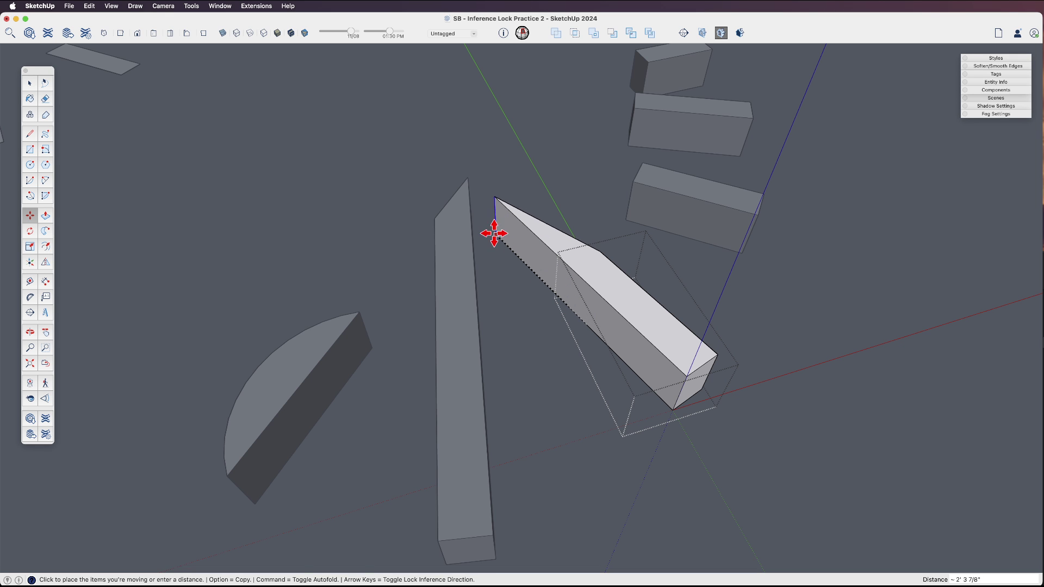
pyautogui.click(343, 358)
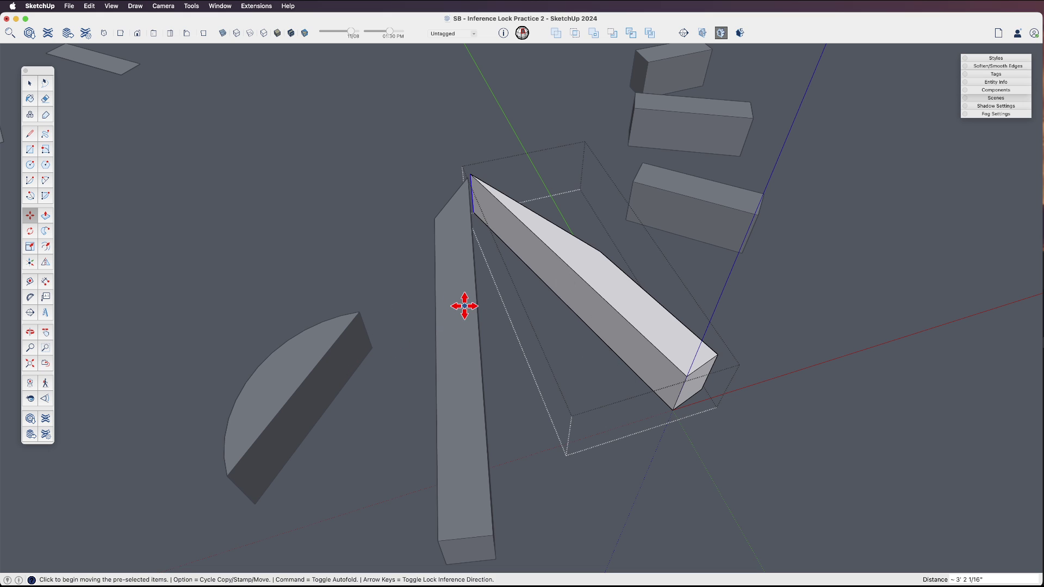
# Select the second block's hidden vertical end edge and move it, locked along the long top edge, to the half-round's flat face plane.
pyautogui.press('space')
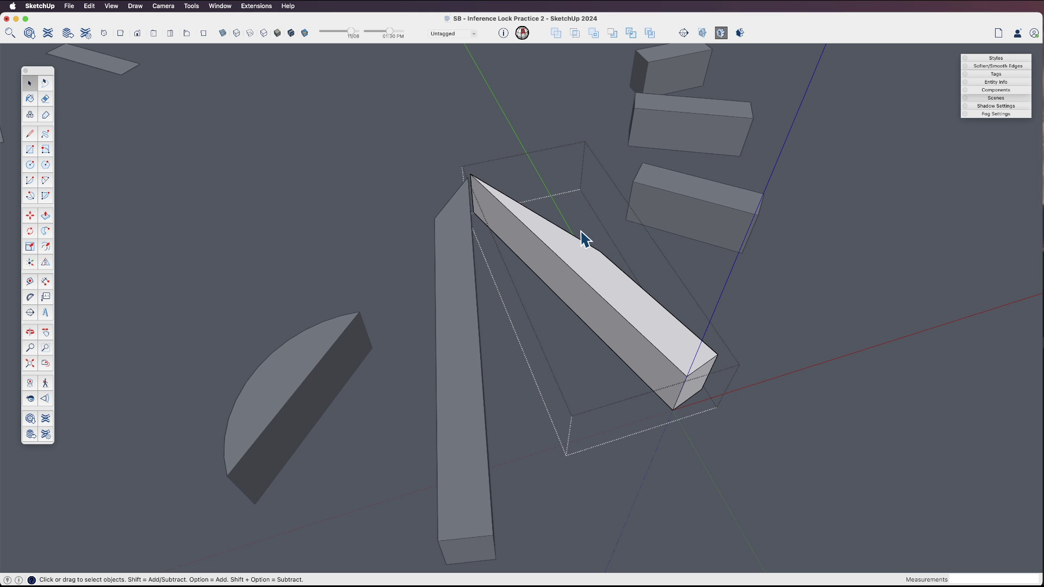
pyautogui.hotkey('shift', 'x')
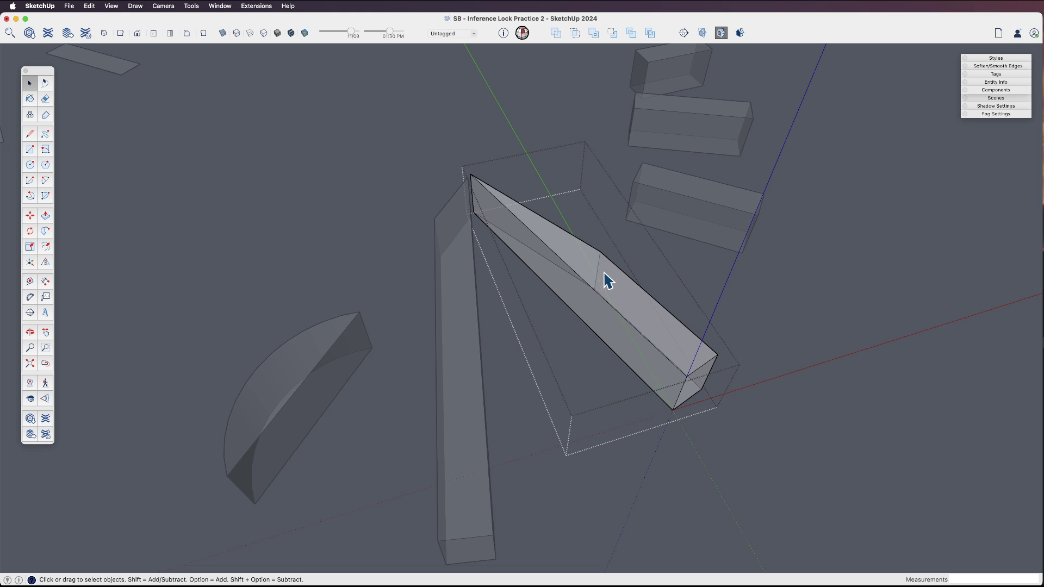
pyautogui.hotkey('shift', 'x')
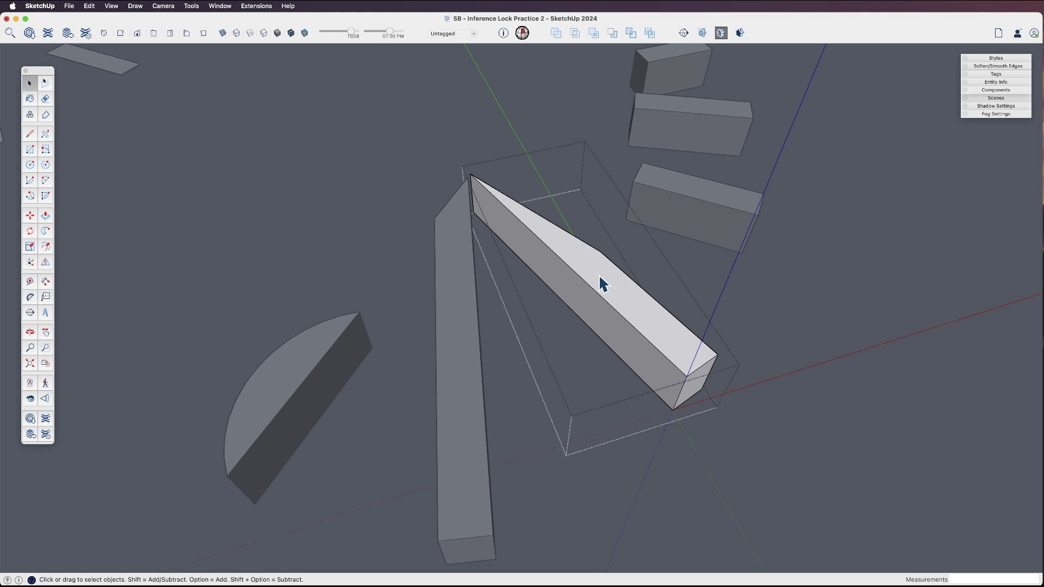
pyautogui.moveTo(553, 206); pyautogui.dragTo(627, 345)
pyautogui.press('m')
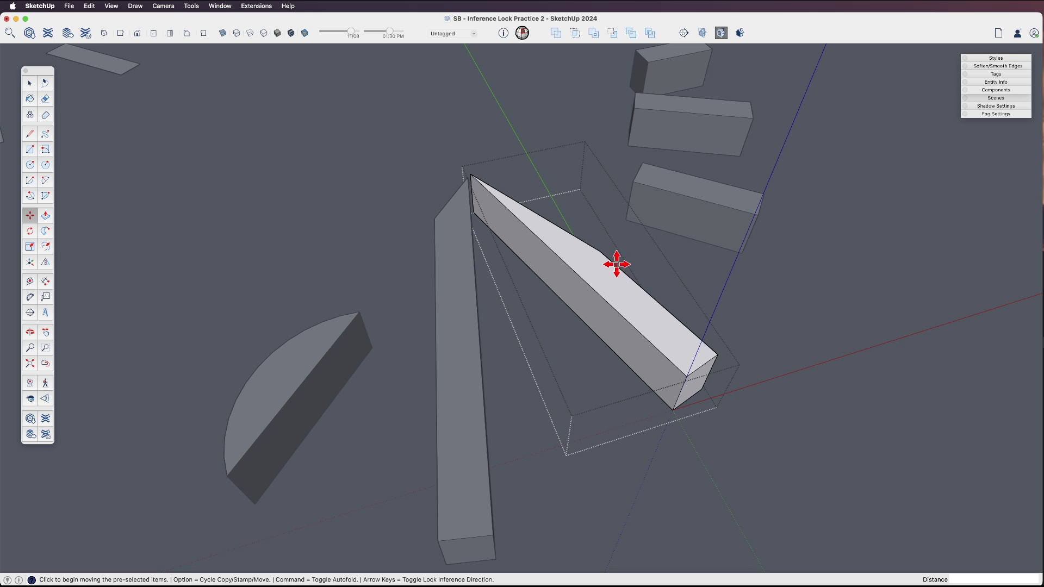
pyautogui.click(601, 251)
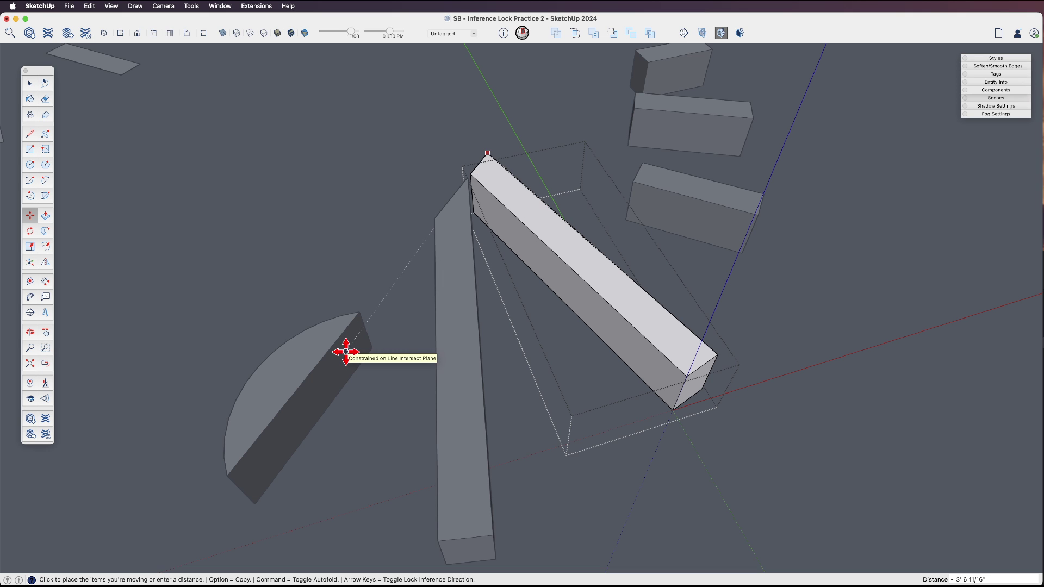
pyautogui.press('Escape')
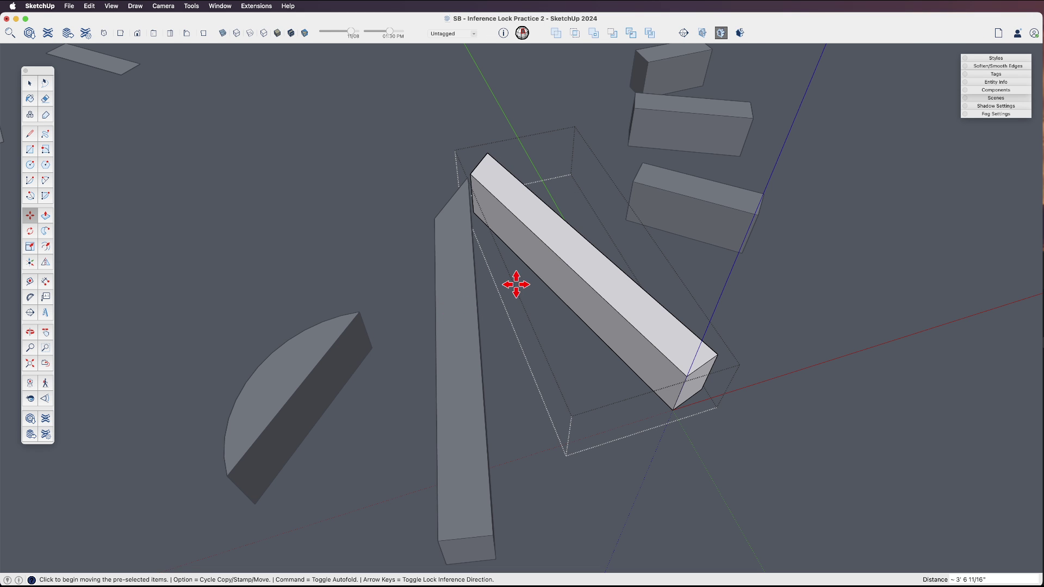
# Open the third block and move its near vertical end edge, locked along its long bottom edge, to the half-round's flat face plane.
pyautogui.press('space')
pyautogui.press('o')
pyautogui.moveTo(575, 331); pyautogui.dragTo(544, 391)
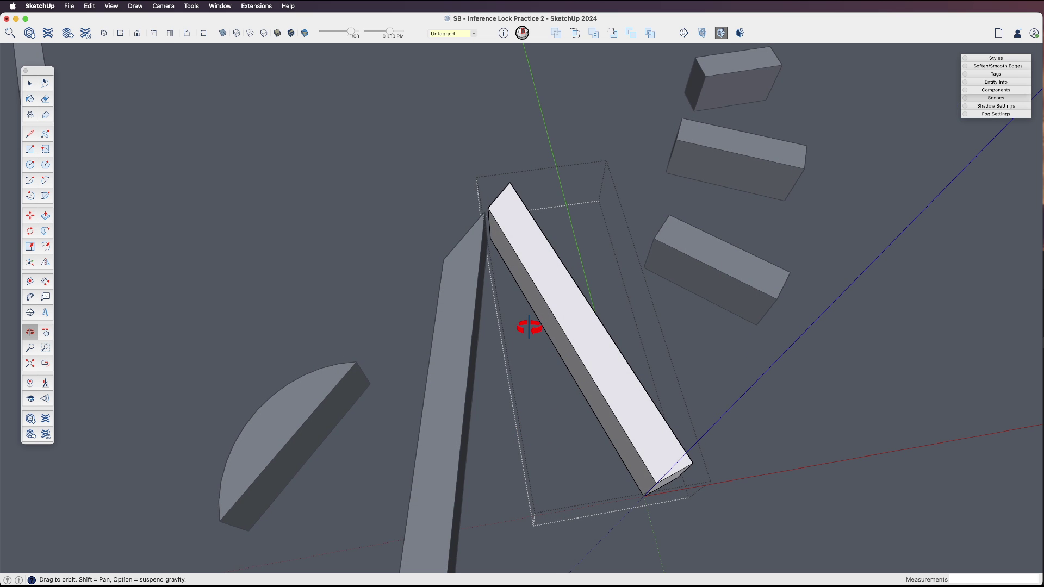
pyautogui.moveTo(529, 327); pyautogui.dragTo(495, 236)
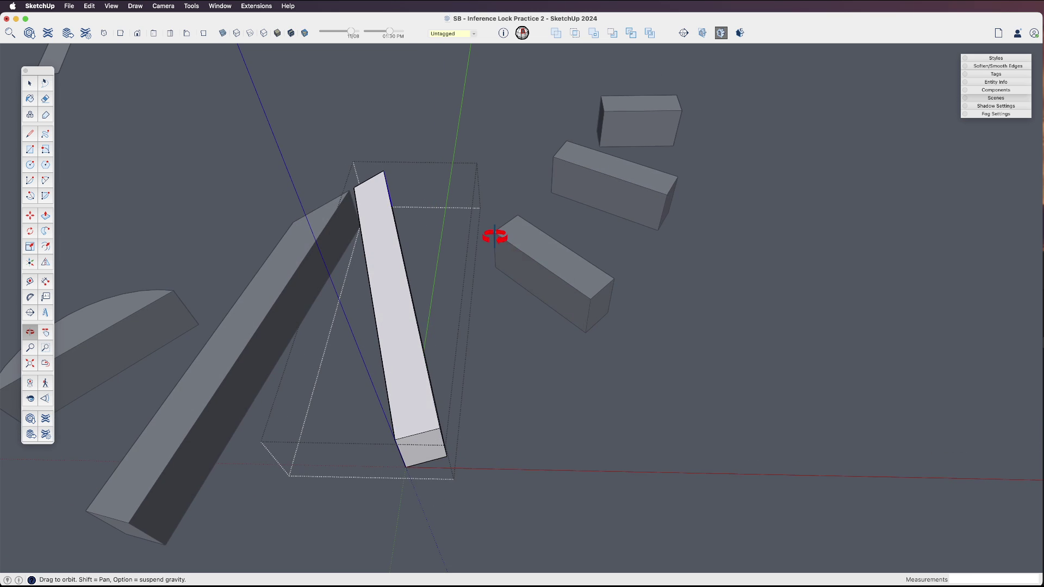
pyautogui.press('space')
pyautogui.click(506, 254)
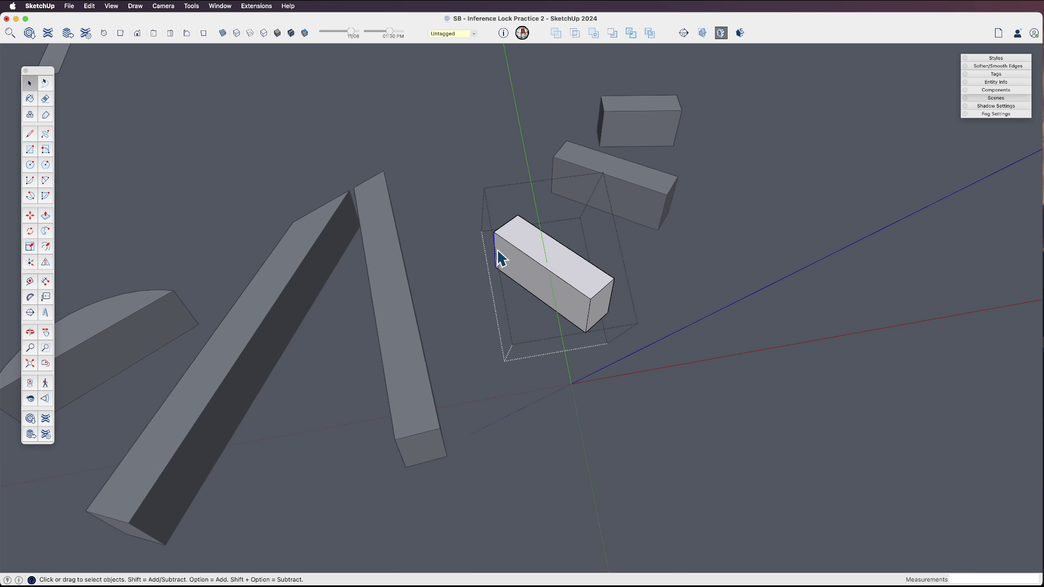
pyautogui.press('m')
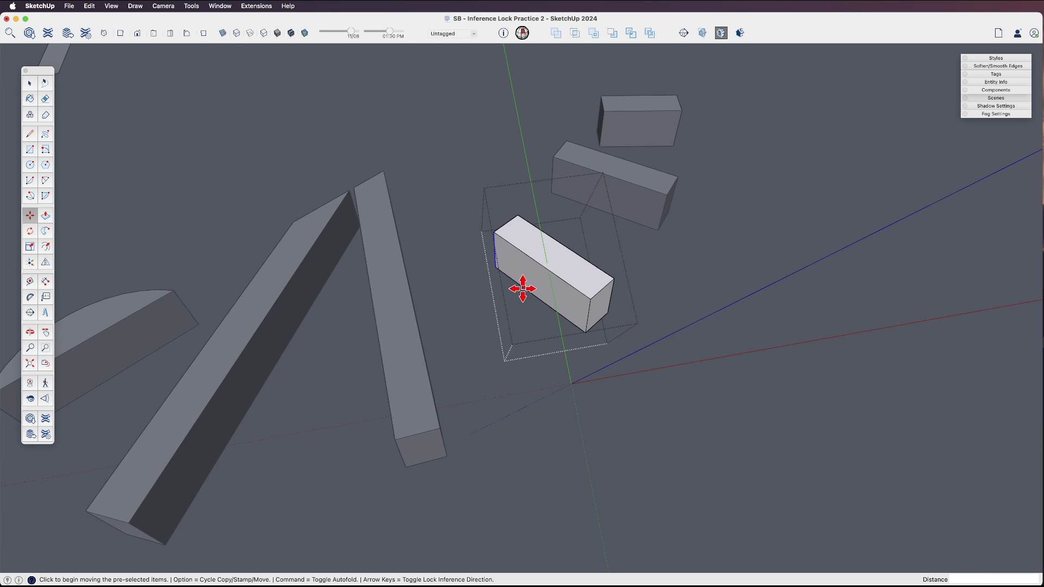
pyautogui.click(494, 268)
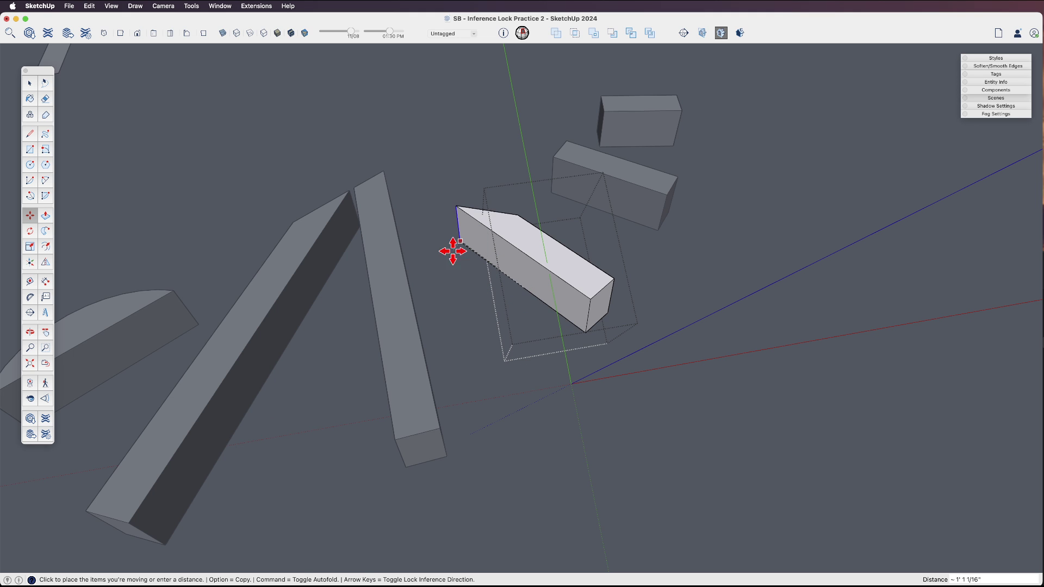
pyautogui.click(157, 321)
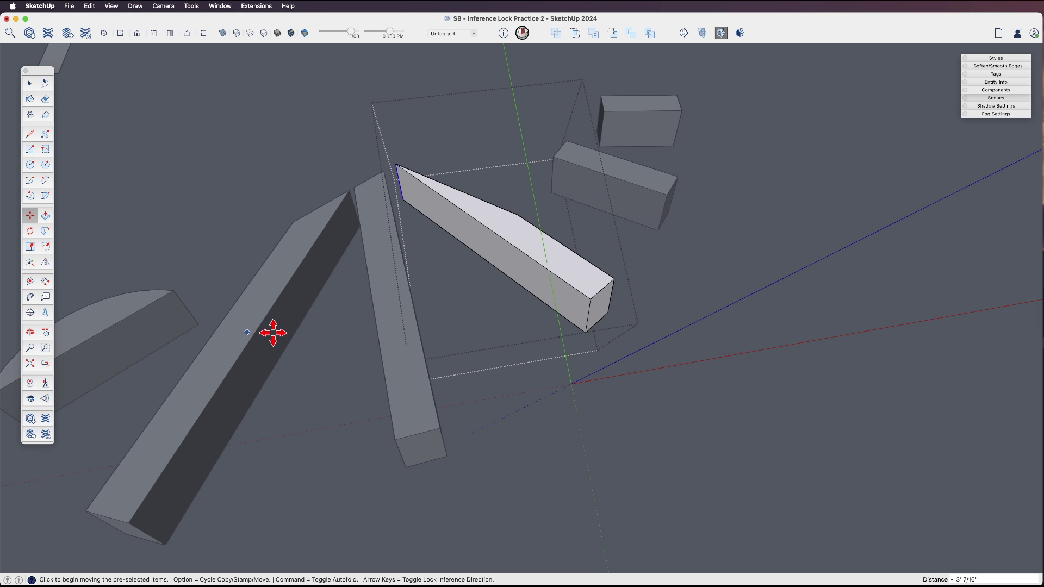
# Move the third block's other vertical end edge, locked along its long top edge, to the plane of the half-round's flat face.
pyautogui.press('space')
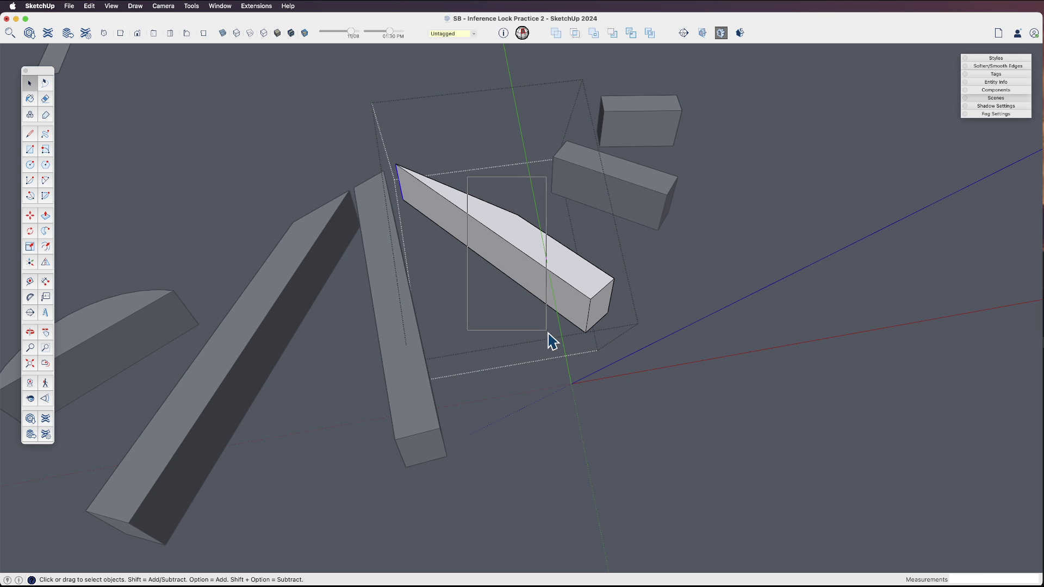
pyautogui.press('m')
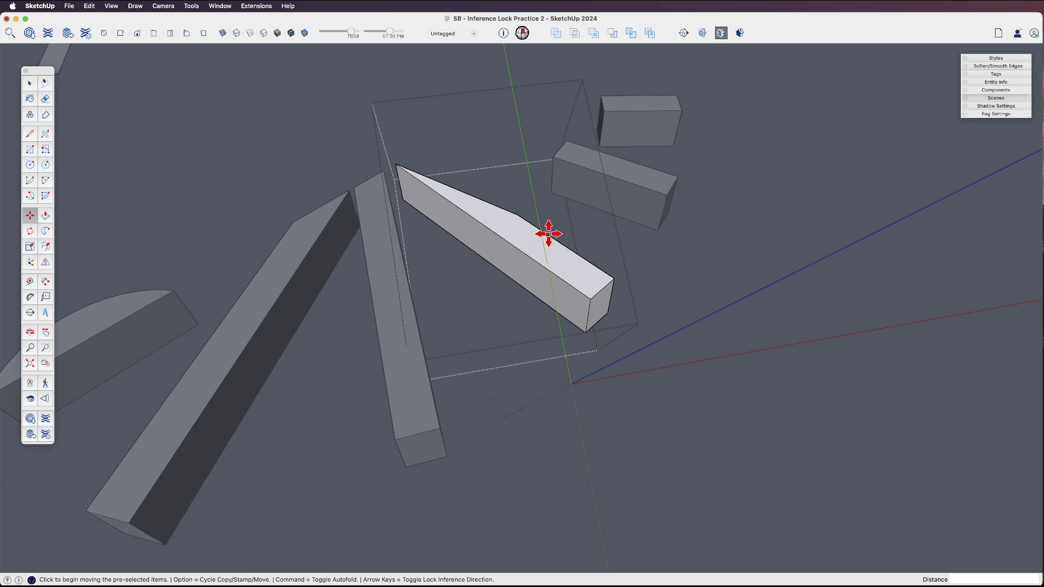
pyautogui.click(516, 215)
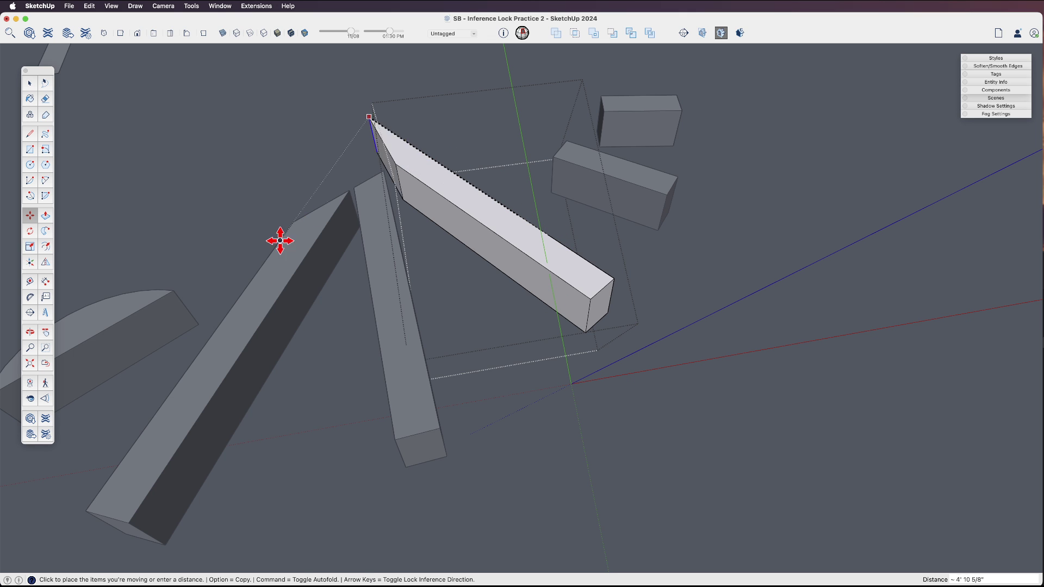
pyautogui.click(142, 328)
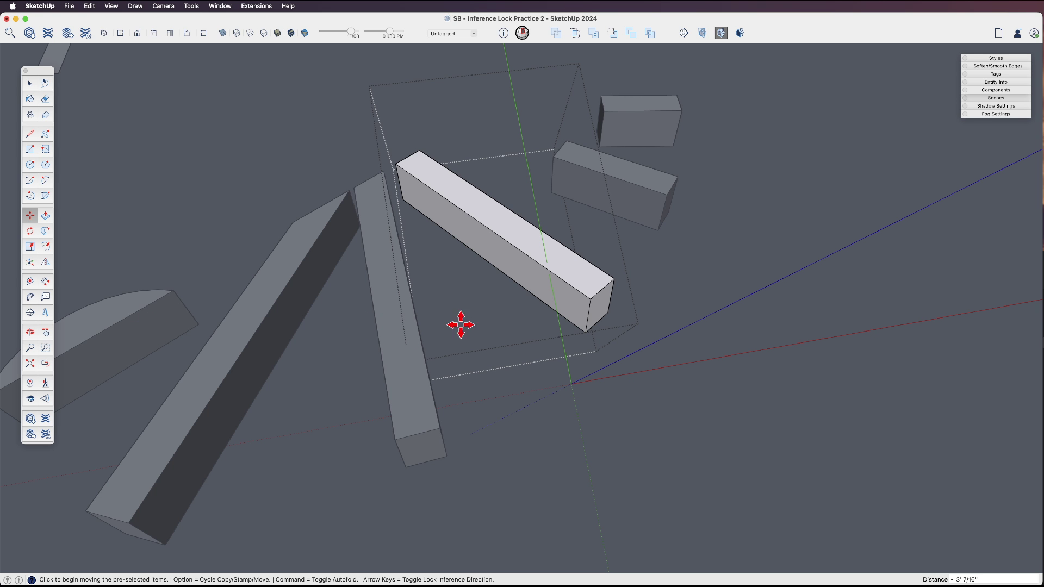
# Open the fourth block and move its near vertical end edge, locked along its long bottom edge, to the half-round's flat face plane.
pyautogui.press('space')
pyautogui.doubleClick(602, 197)
pyautogui.moveTo(602, 196); pyautogui.dragTo(537, 235, button='middle')
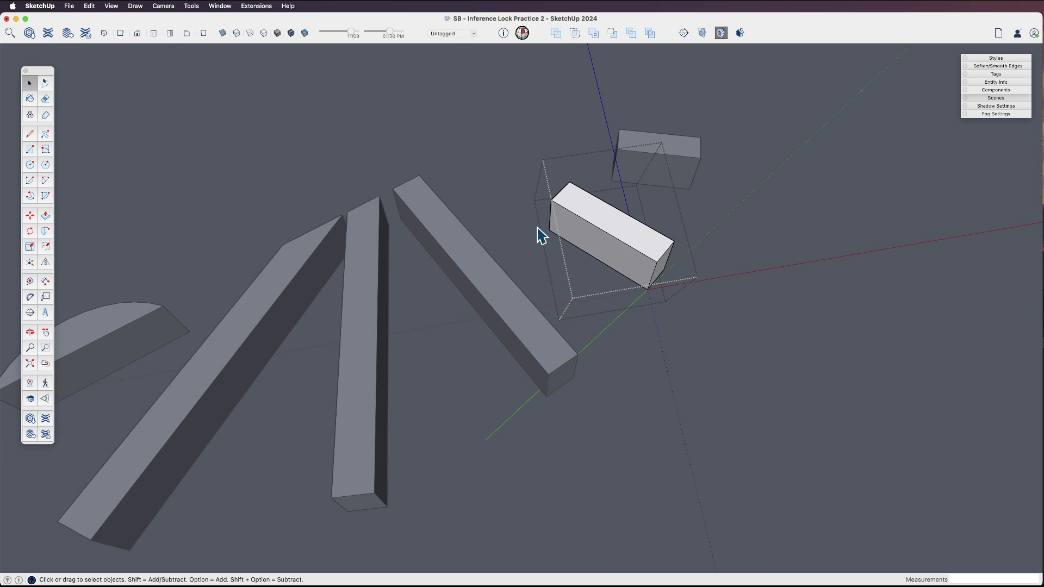
pyautogui.scroll(-2, 619, 283)
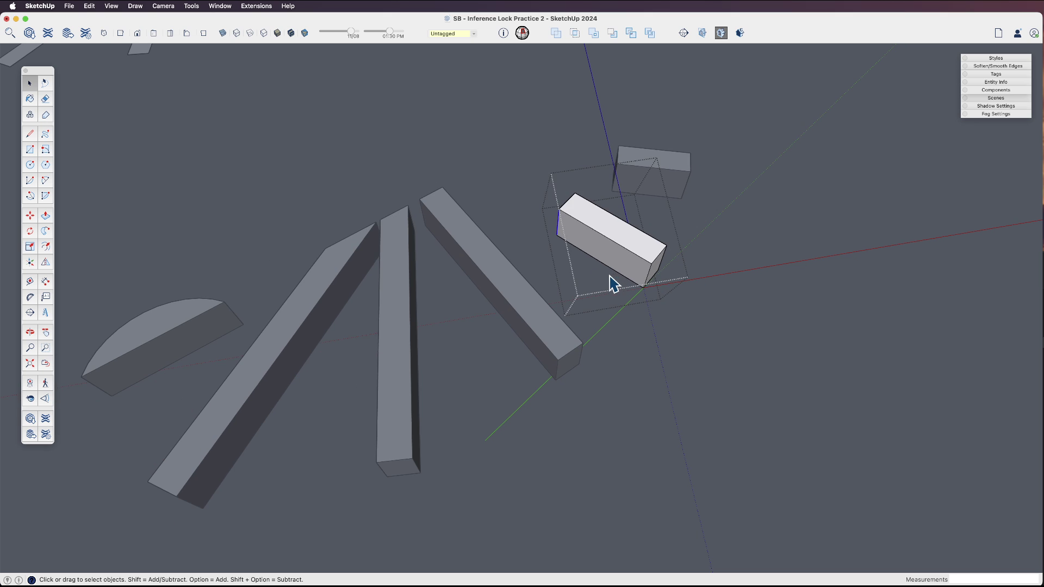
pyautogui.press('m')
pyautogui.click(562, 232)
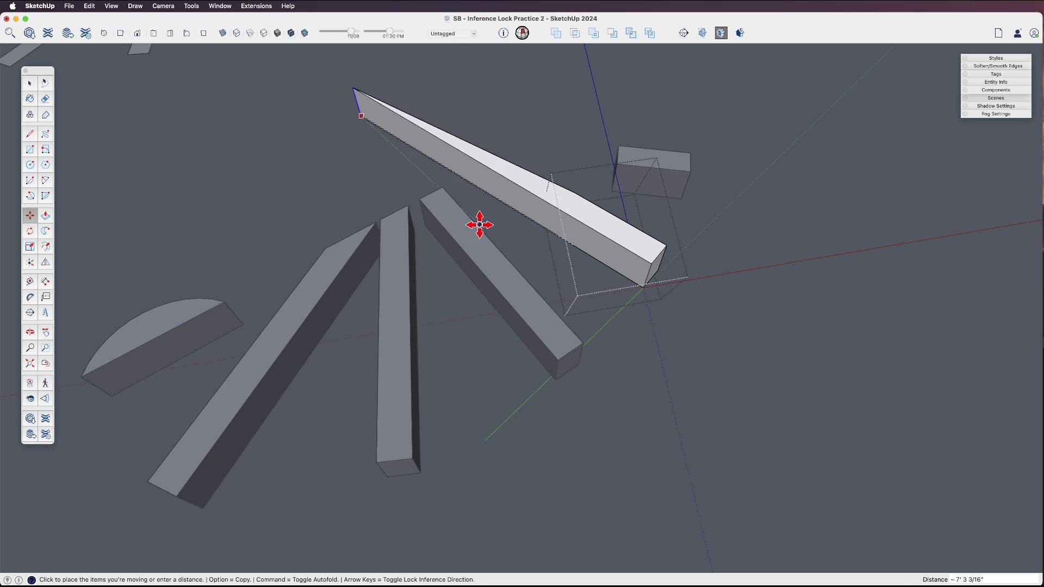
pyautogui.press('Escape')
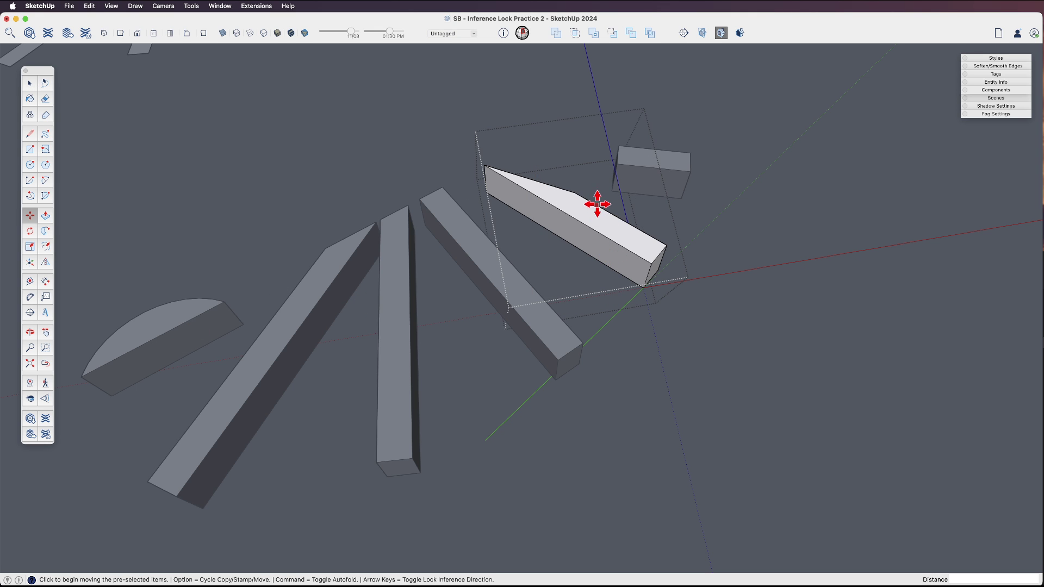
# Move the fourth block's other vertical end edge, locked along its long top edge, to the plane of the half-round's flat face.
pyautogui.click(573, 191)
pyautogui.press('Escape')
pyautogui.press('space')
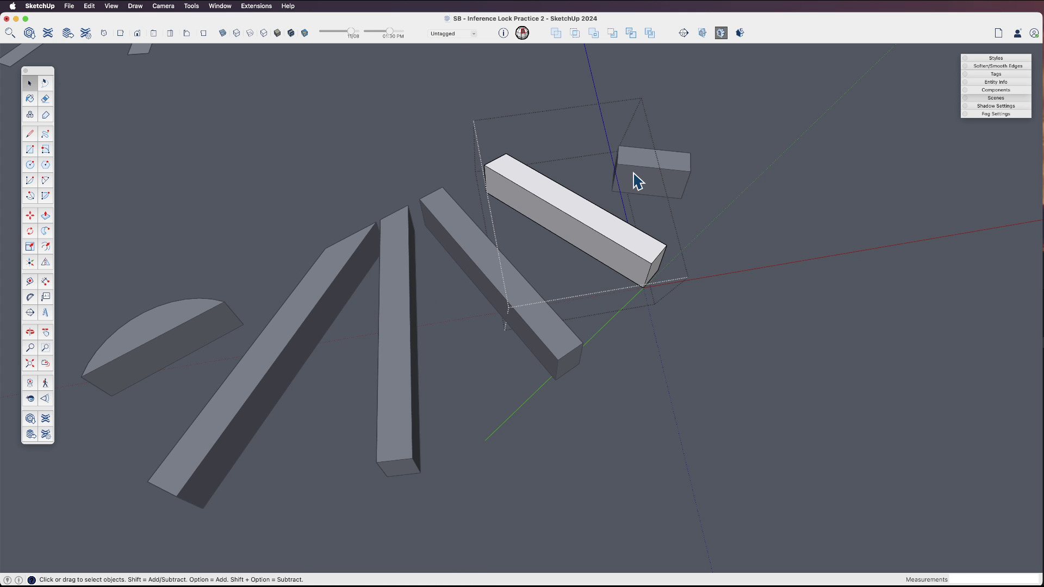
# Move the fifth block's near vertical end edge, locked along its long bottom edge, to the plane of the half-round's flat face.
pyautogui.moveTo(637, 181); pyautogui.dragTo(431, 191, button='middle')
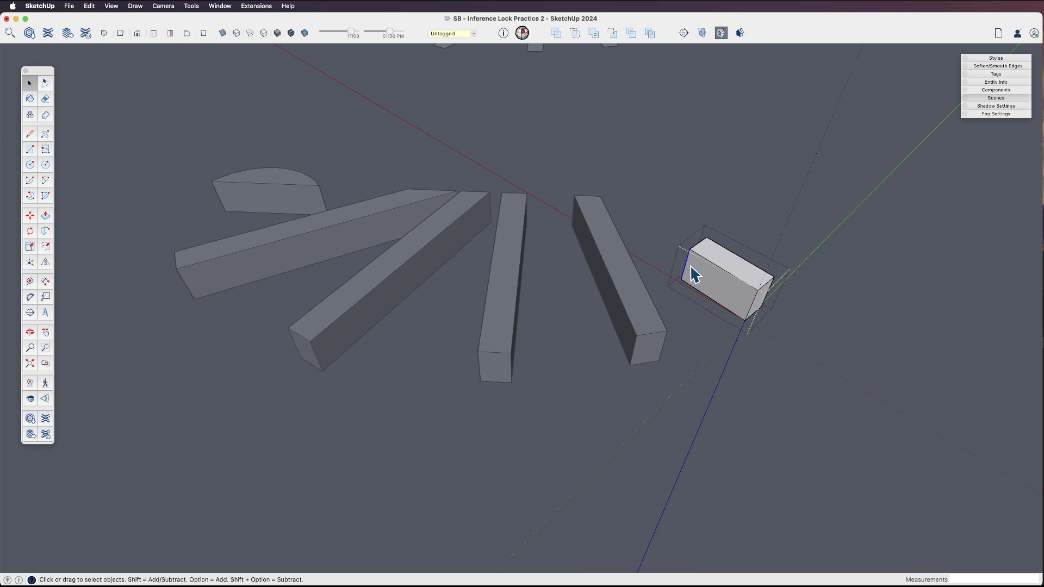
pyautogui.press('m')
pyautogui.click(683, 281)
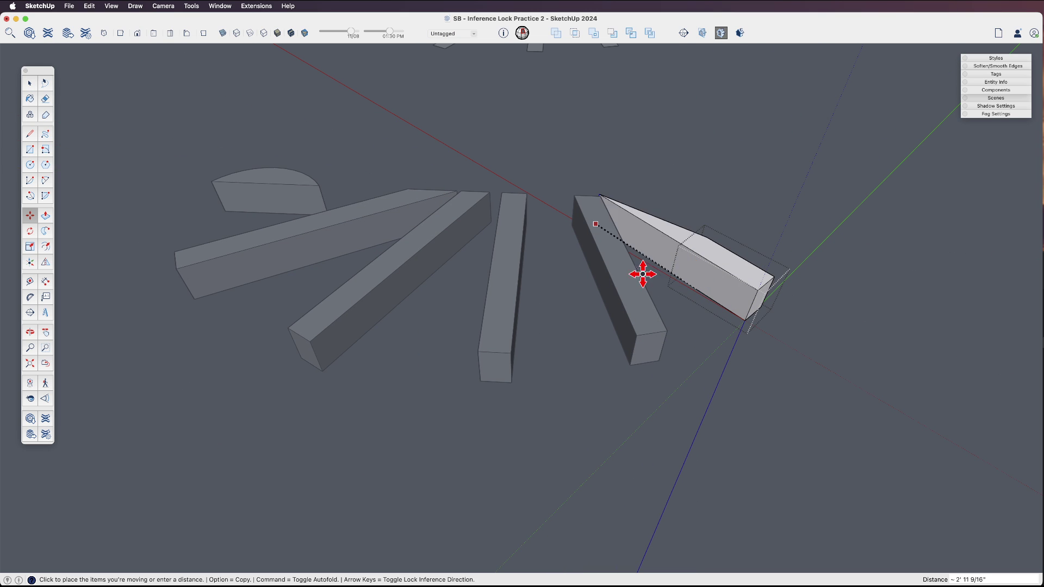
pyautogui.click(292, 196)
# Turn on X-ray, select the fifth block's hidden vertical end edge and move it, locked along the block, to the half-round's flat face plane.
pyautogui.press('space')
pyautogui.hotkey('shift', 'x')
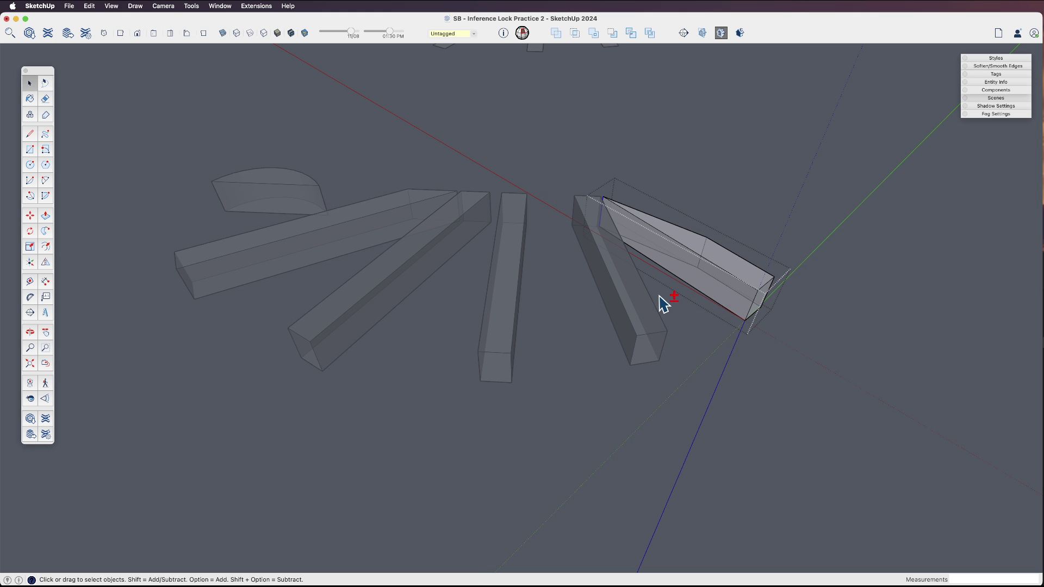
pyautogui.click(711, 255)
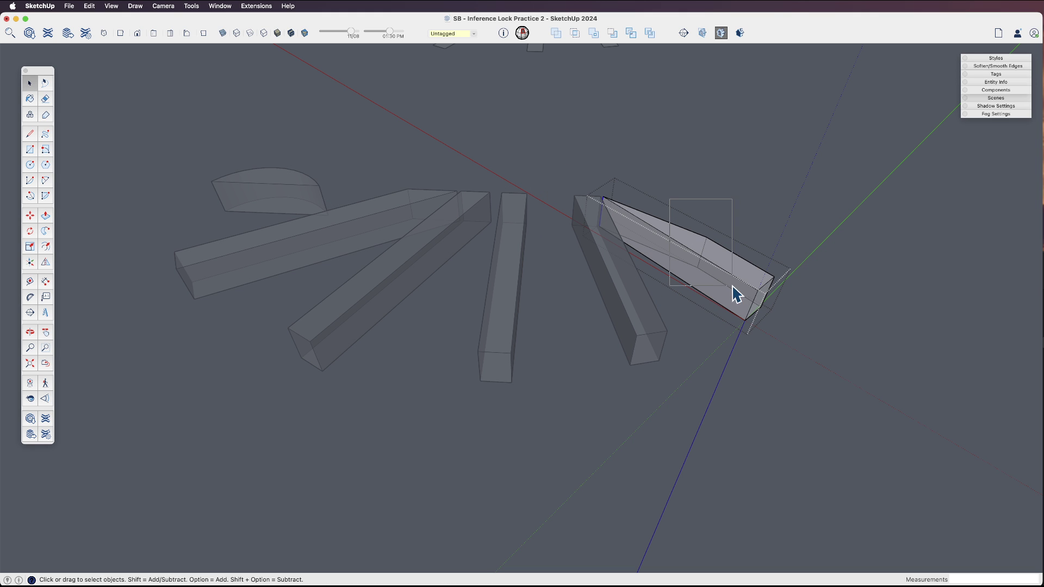
pyautogui.click(702, 270)
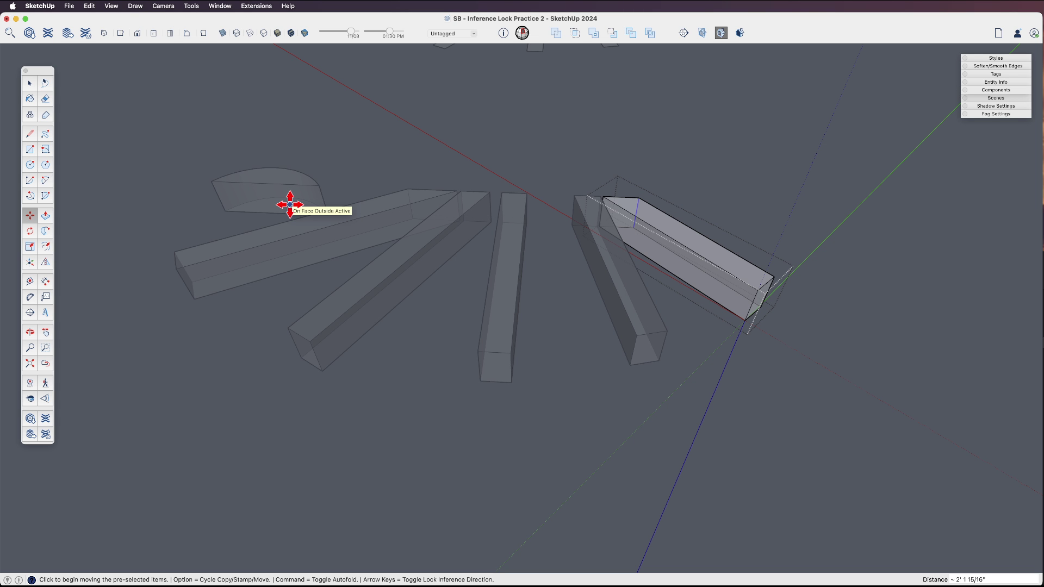
pyautogui.moveTo(427, 282)
pyautogui.mouseDown(button='middle')
pyautogui.moveTo(442, 260)
pyautogui.moveTo(791, 299)
pyautogui.moveTo(753, 331)
pyautogui.moveTo(650, 284)
pyautogui.moveTo(514, 129)
pyautogui.moveTo(514, 114)
pyautogui.moveTo(504, 287)
pyautogui.mouseUp(button='middle')
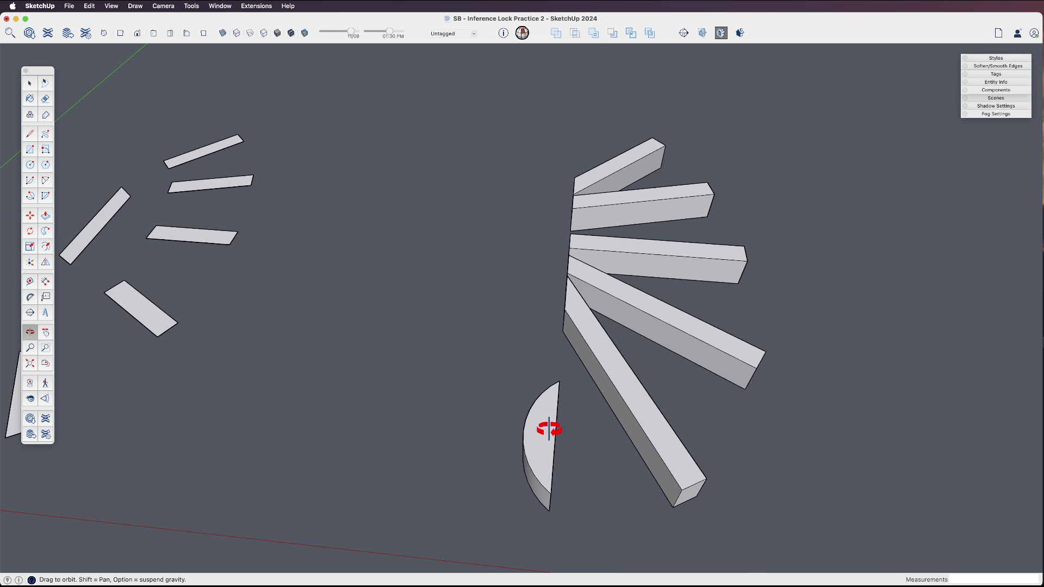
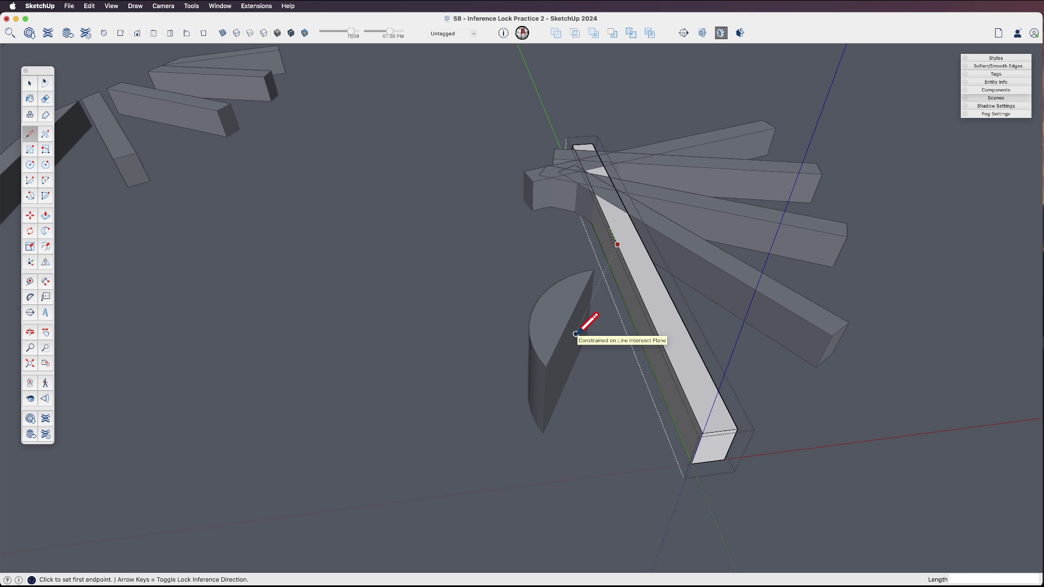
# Draw a line across the first overlapping block's top face, starting at the half-round's plane and running parallel to its flat face's top edge.
pyautogui.click(576, 334)
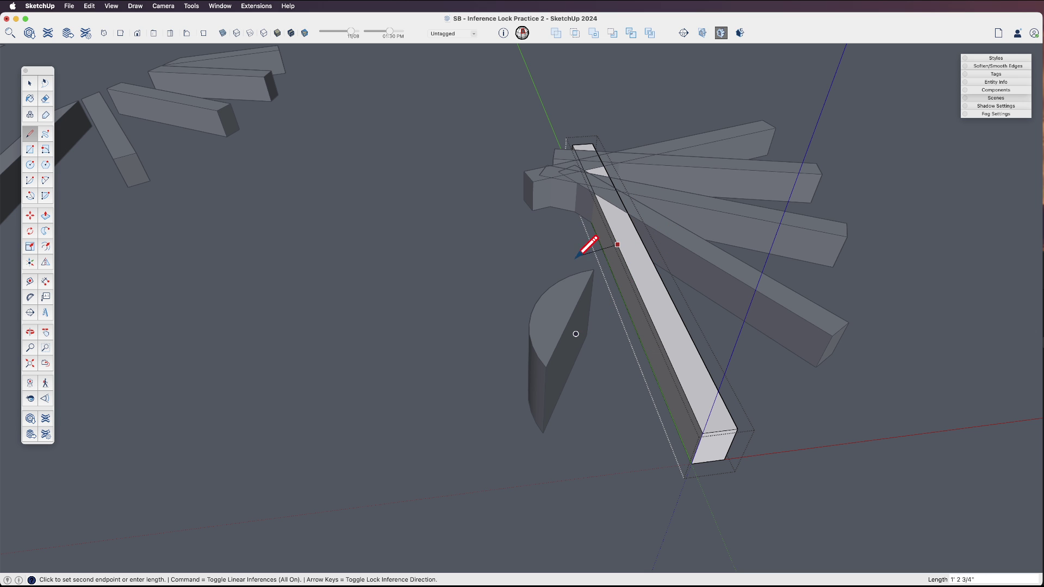
pyautogui.moveTo(676, 263); pyautogui.dragTo(511, 267, button='middle')
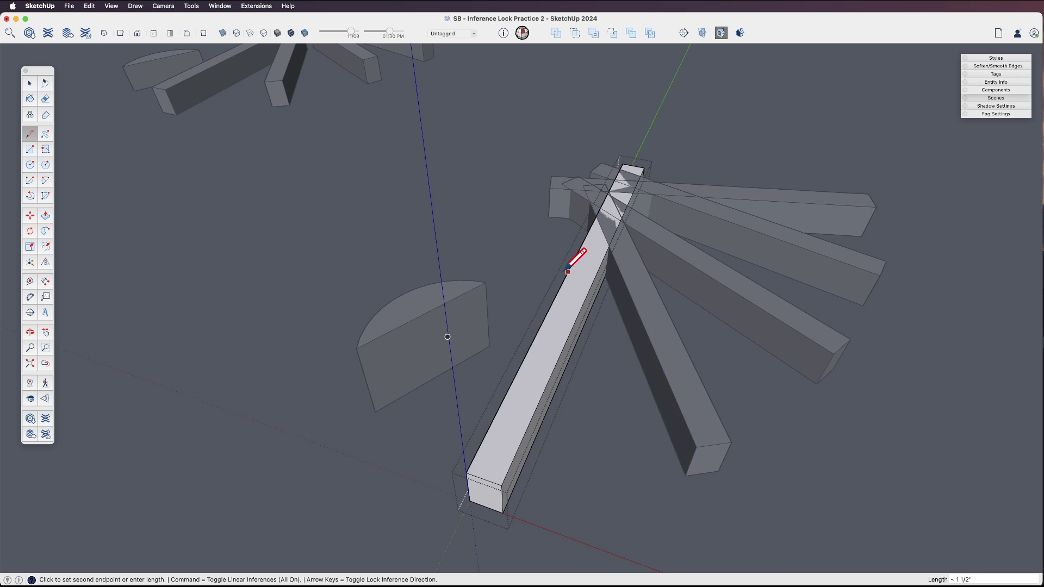
pyautogui.scroll(3, 576, 260)
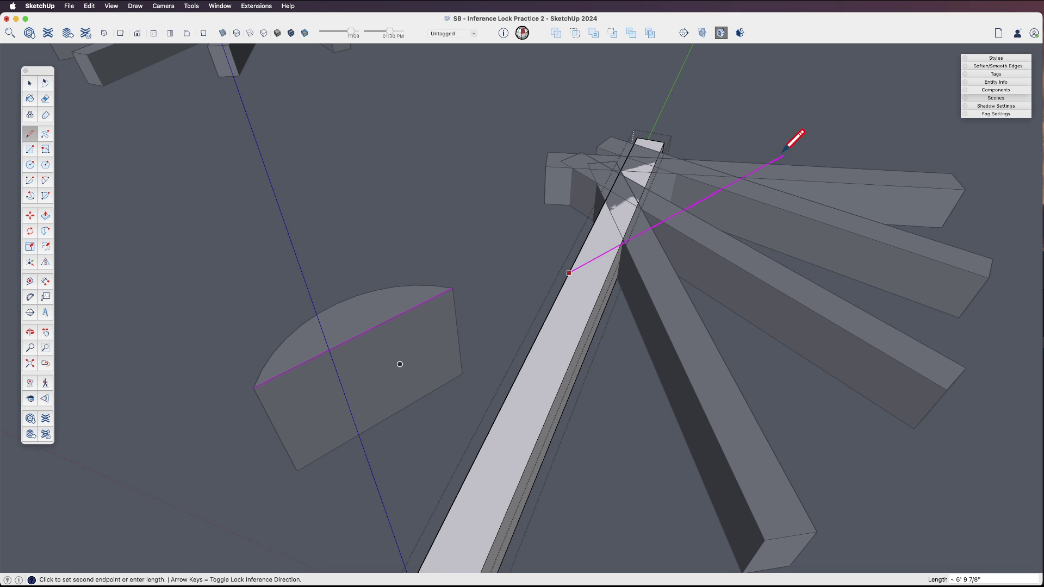
pyautogui.click(610, 266)
# Push the top face beyond the cut line through the block to remove the excess end, and close the block.
pyautogui.moveTo(543, 313); pyautogui.dragTo(673, 301, button='middle')
pyautogui.press('p')
pyautogui.click(596, 226)
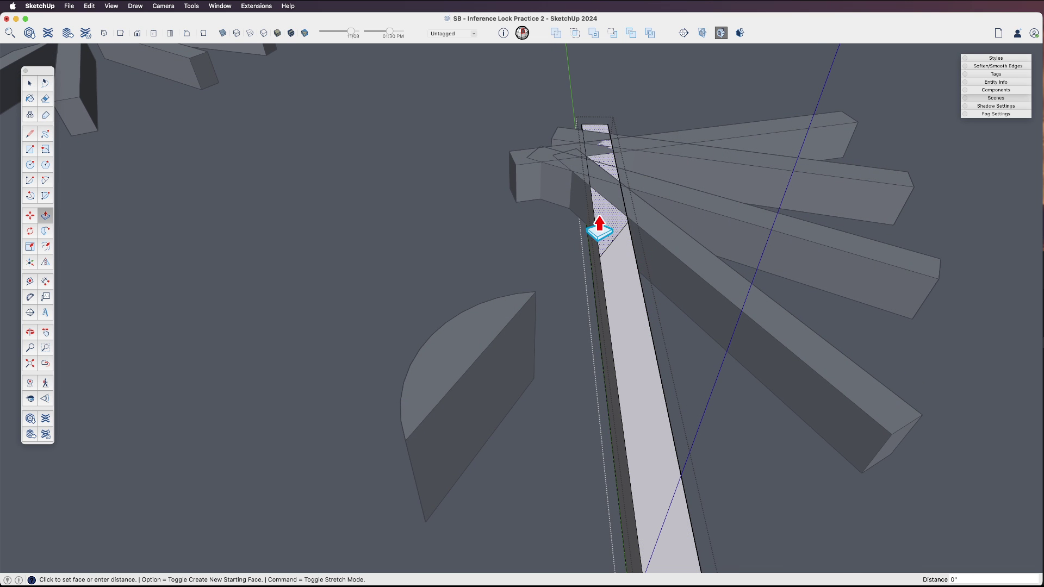
pyautogui.click(588, 283)
pyautogui.moveTo(589, 283); pyautogui.dragTo(617, 256, button='middle')
pyautogui.press('space')
pyautogui.click(615, 253)
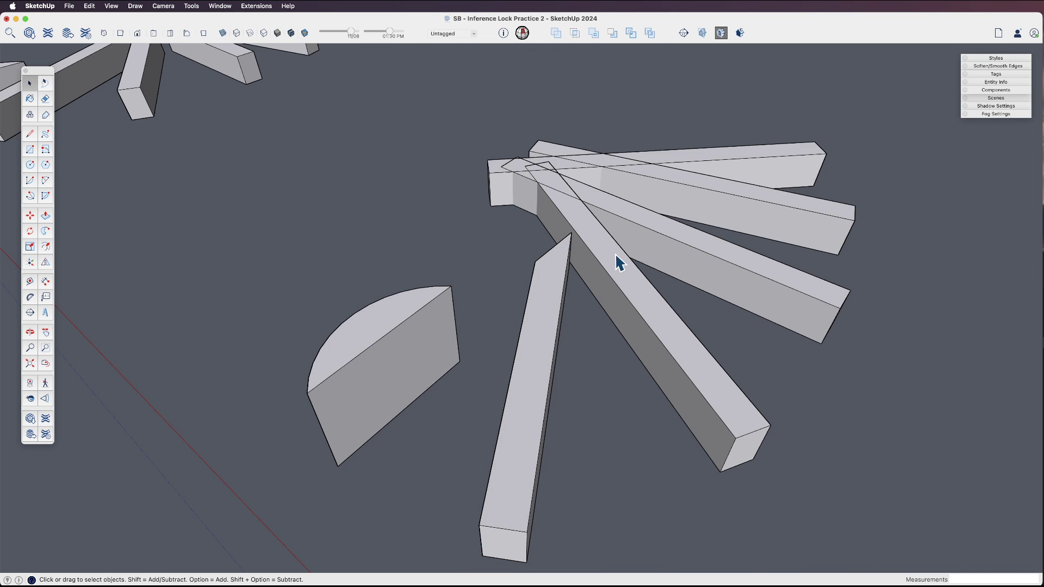
# Open the second overlapping block, turn on X-ray and draw cut lines around its faces in the plane of the half-round's flat face.
pyautogui.click(615, 263)
pyautogui.doubleClick(614, 263)
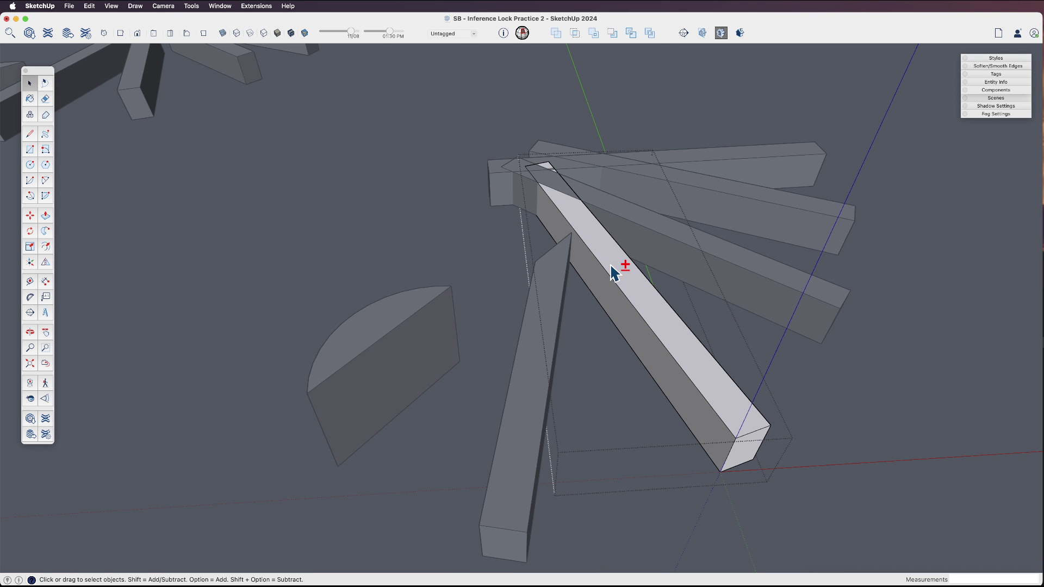
pyautogui.moveTo(613, 273); pyautogui.dragTo(603, 302, button='middle')
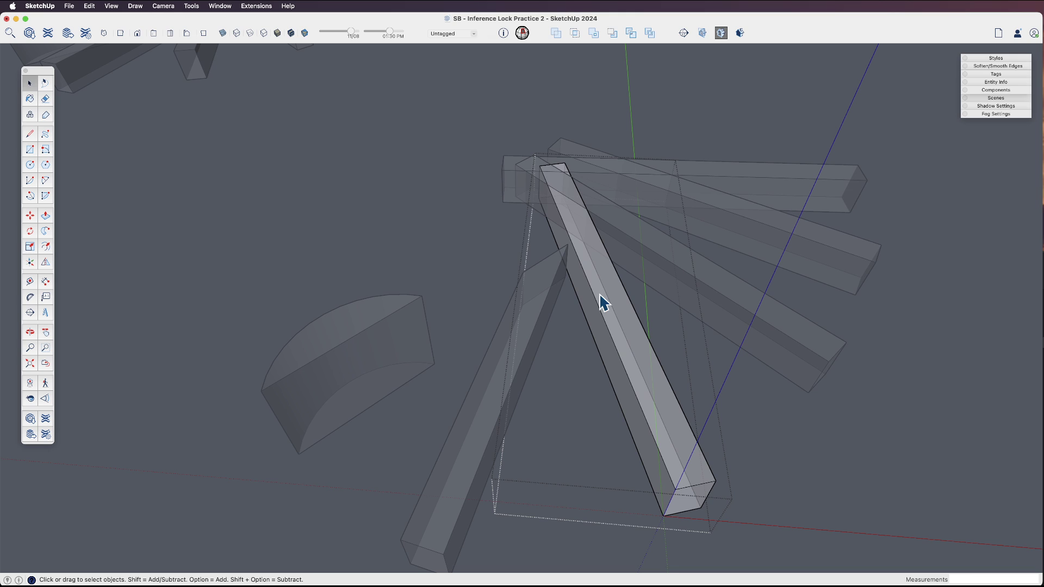
pyautogui.press('l')
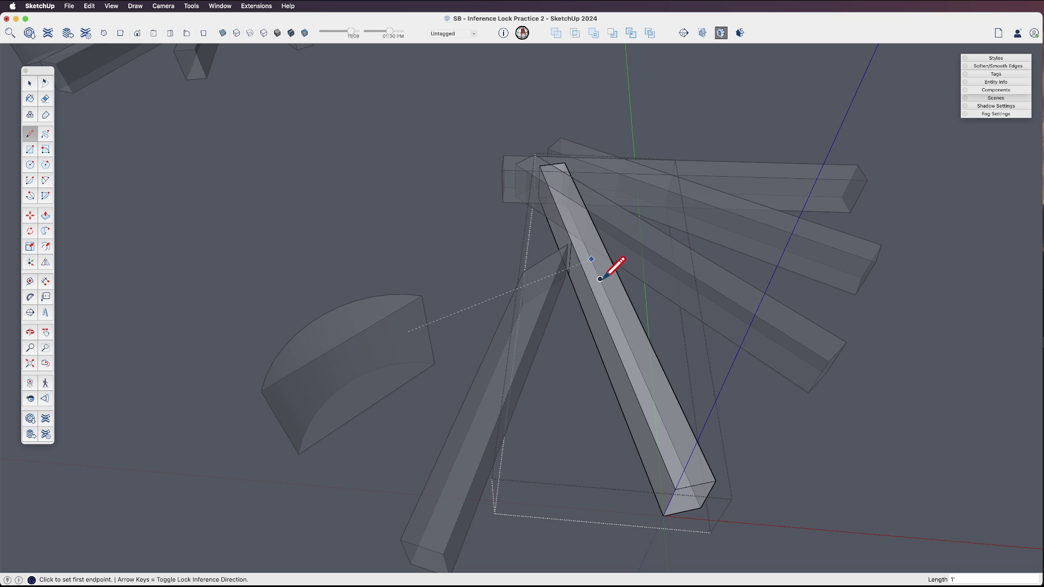
pyautogui.click(569, 274)
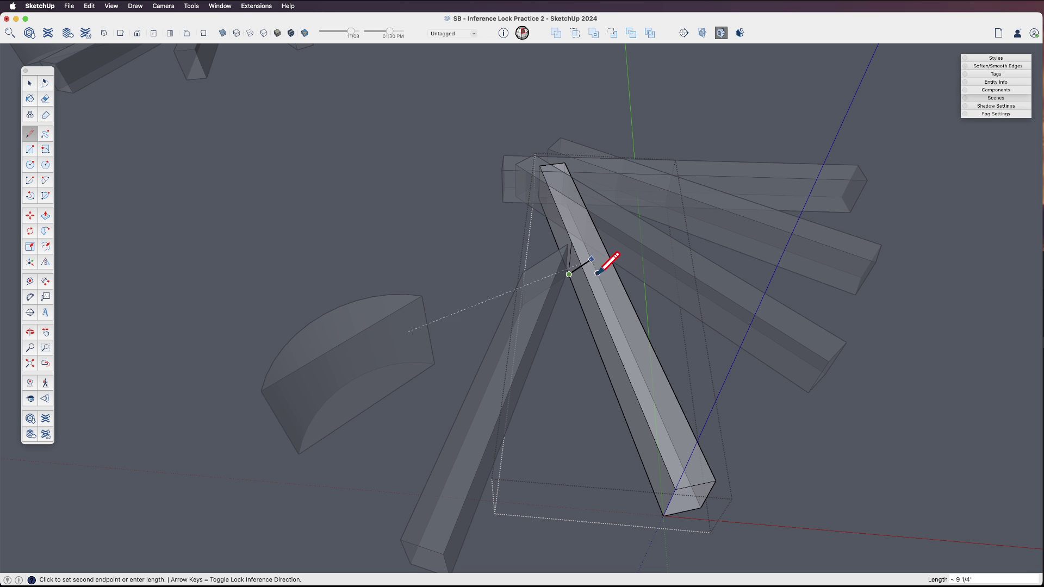
pyautogui.press('Escape')
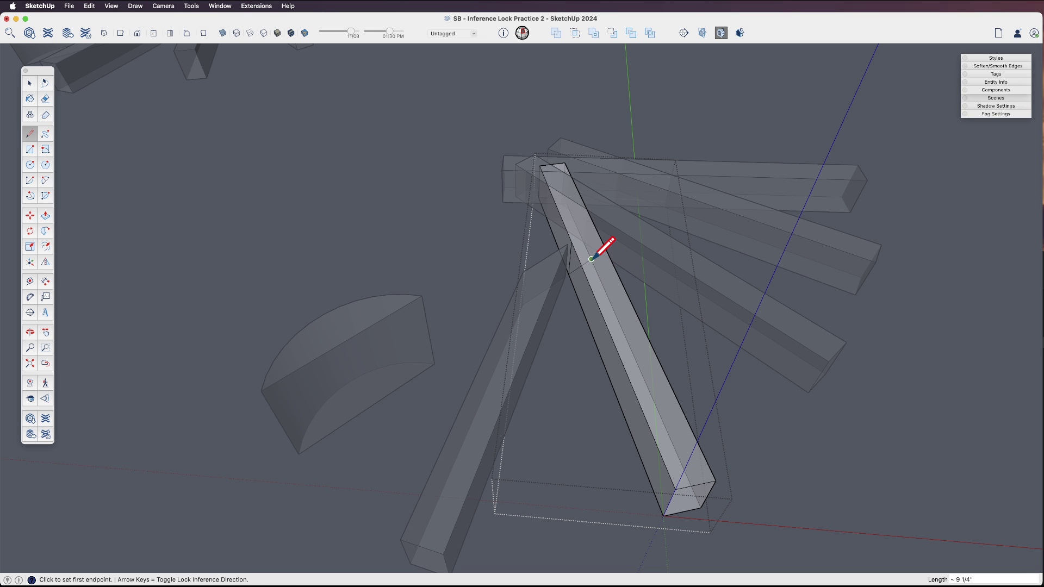
pyautogui.click(590, 259)
pyautogui.click(595, 227)
# Delete the second block's end beyond the cut lines and close the block.
pyautogui.moveTo(562, 341); pyautogui.dragTo(729, 349, button='middle')
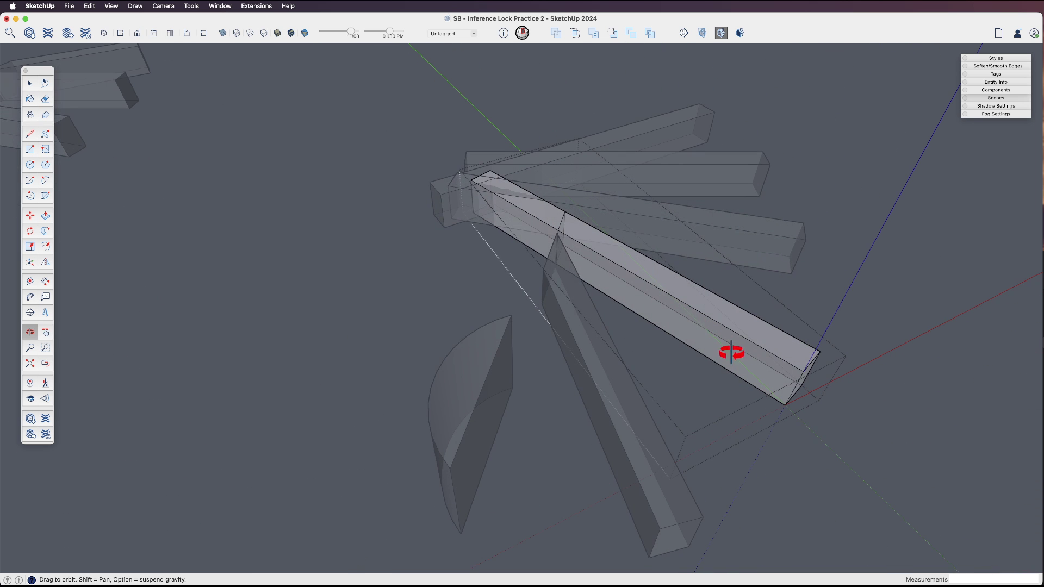
pyautogui.click(520, 245)
pyautogui.press('Delete')
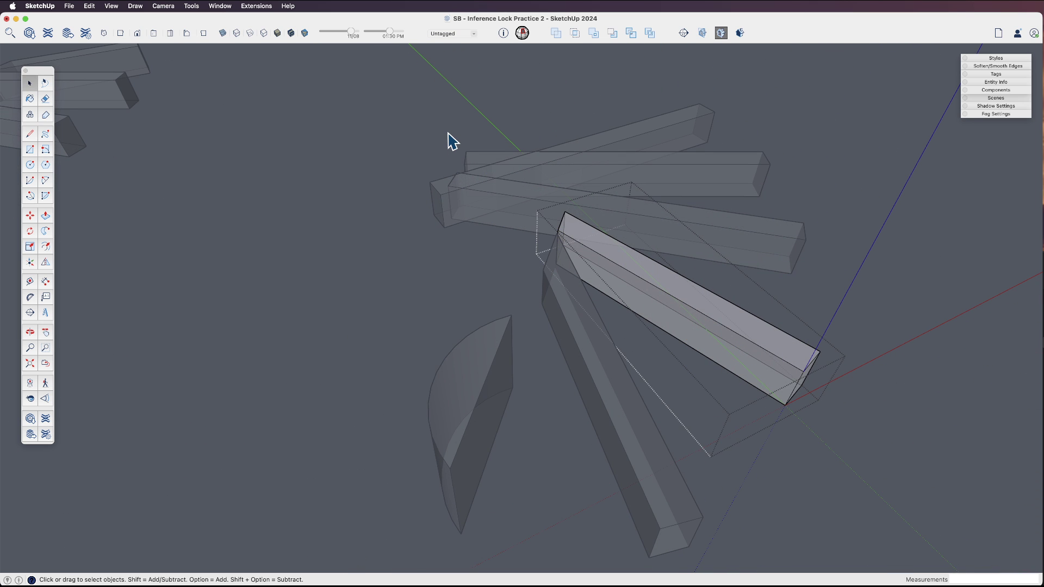
pyautogui.moveTo(538, 304); pyautogui.dragTo(289, 281, button='middle')
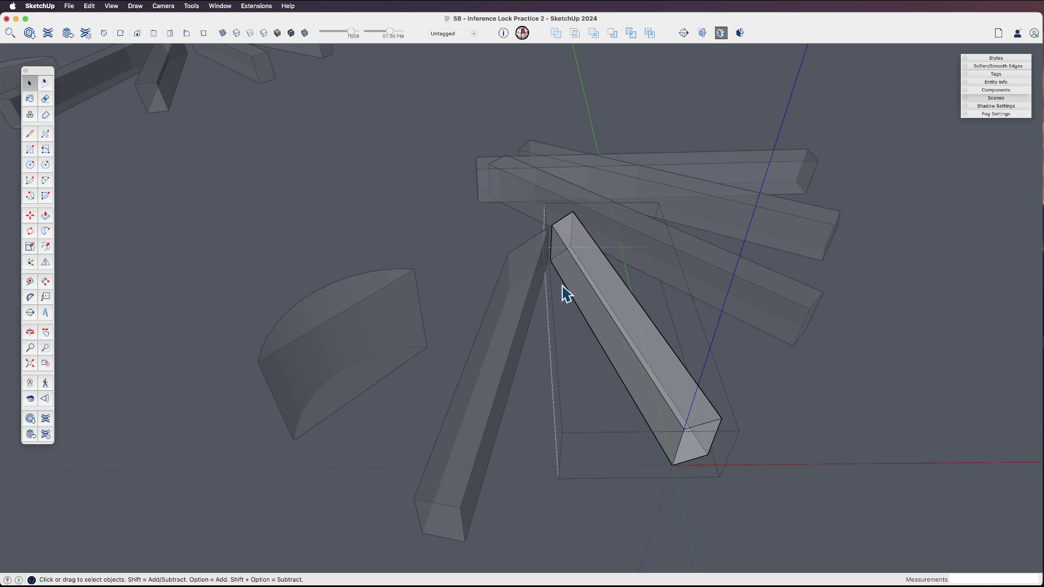
pyautogui.scroll(-2, 567, 293)
pyautogui.click(587, 467)
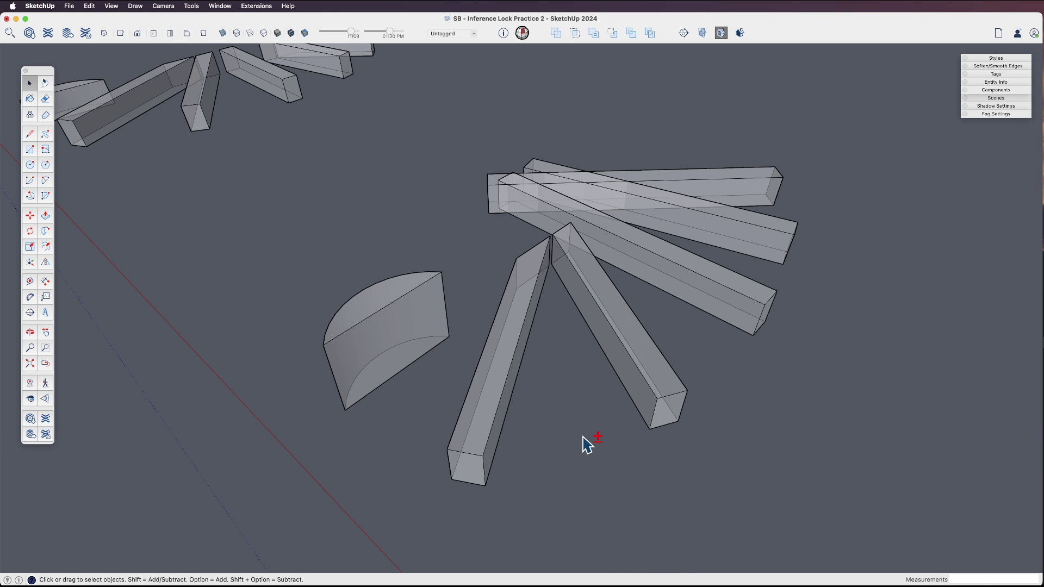
# Turn off X-ray and draw a closed five-sided face through the overlapping blocks, with every corner locked to the half-round's flat face plane.
pyautogui.press('l')
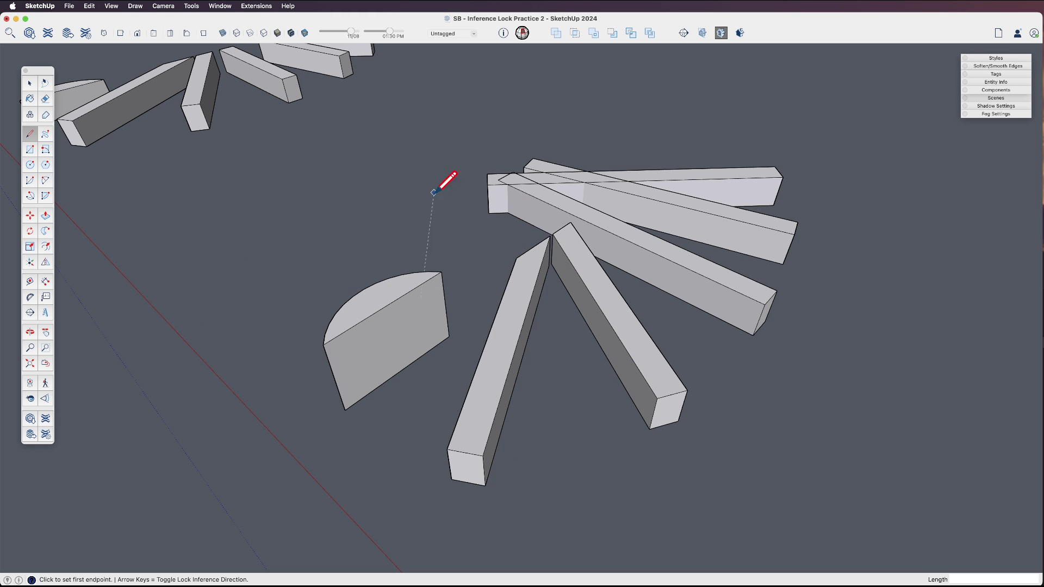
pyautogui.click(445, 223)
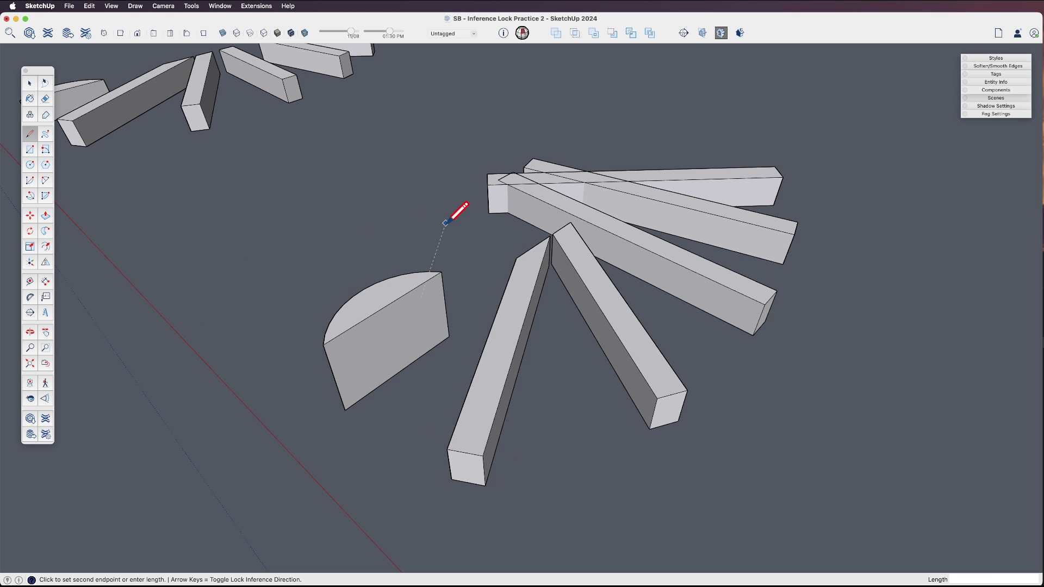
pyautogui.click(601, 79)
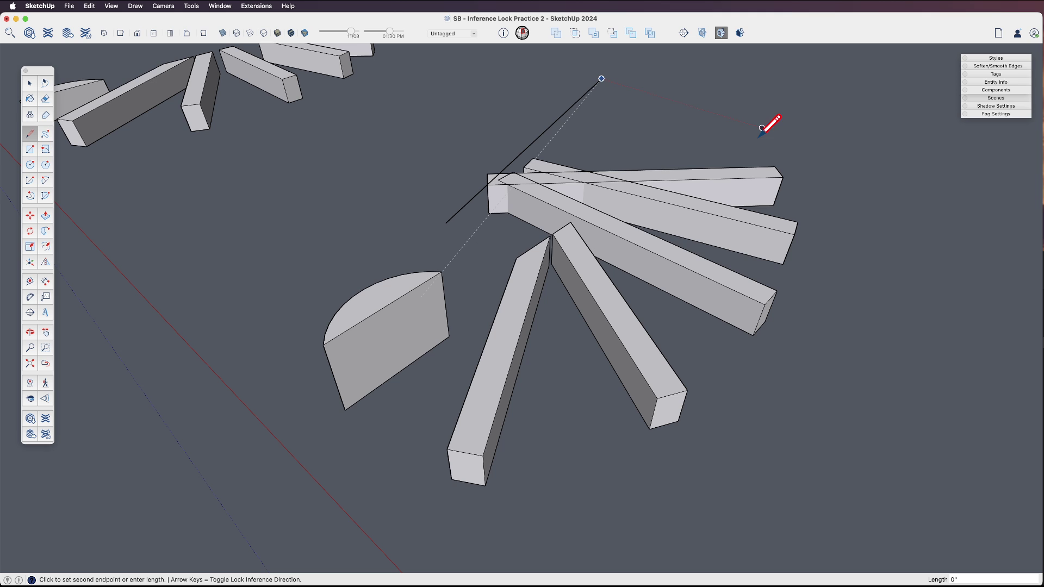
pyautogui.click(725, 137)
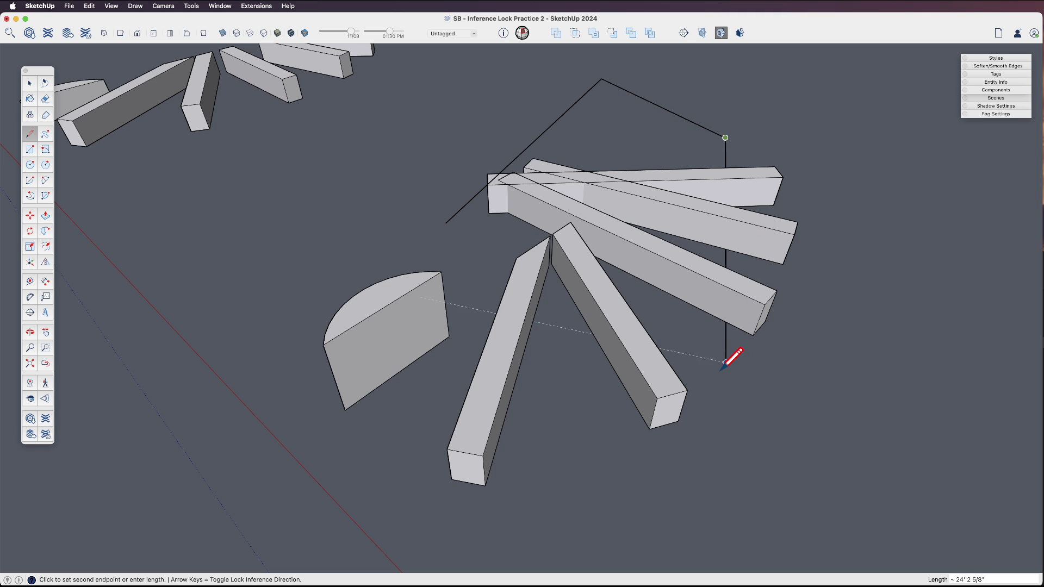
pyautogui.click(677, 325)
pyautogui.click(548, 366)
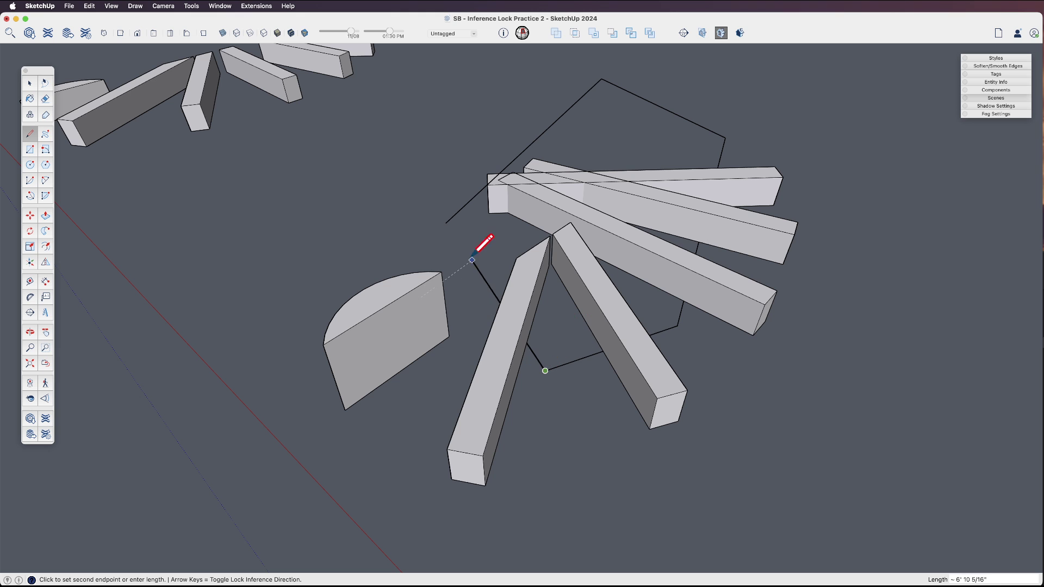
pyautogui.click(446, 223)
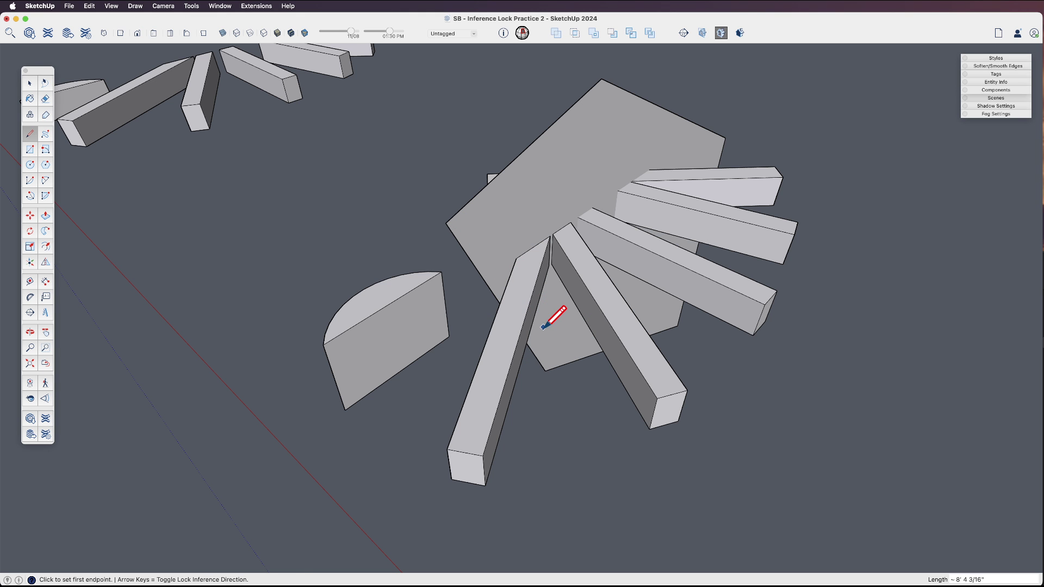
# Select the three untrimmed blocks crossing the five-sided face and explode them.
pyautogui.moveTo(555, 314)
pyautogui.mouseDown(button='middle')
pyautogui.moveTo(539, 333)
pyautogui.moveTo(261, 263)
pyautogui.moveTo(319, 163)
pyautogui.moveTo(601, 178)
pyautogui.moveTo(729, 205)
pyautogui.moveTo(741, 215)
pyautogui.moveTo(727, 240)
pyautogui.moveTo(606, 361)
pyautogui.moveTo(596, 413)
pyautogui.moveTo(667, 406)
pyautogui.moveTo(615, 240)
pyautogui.mouseUp(button='middle')
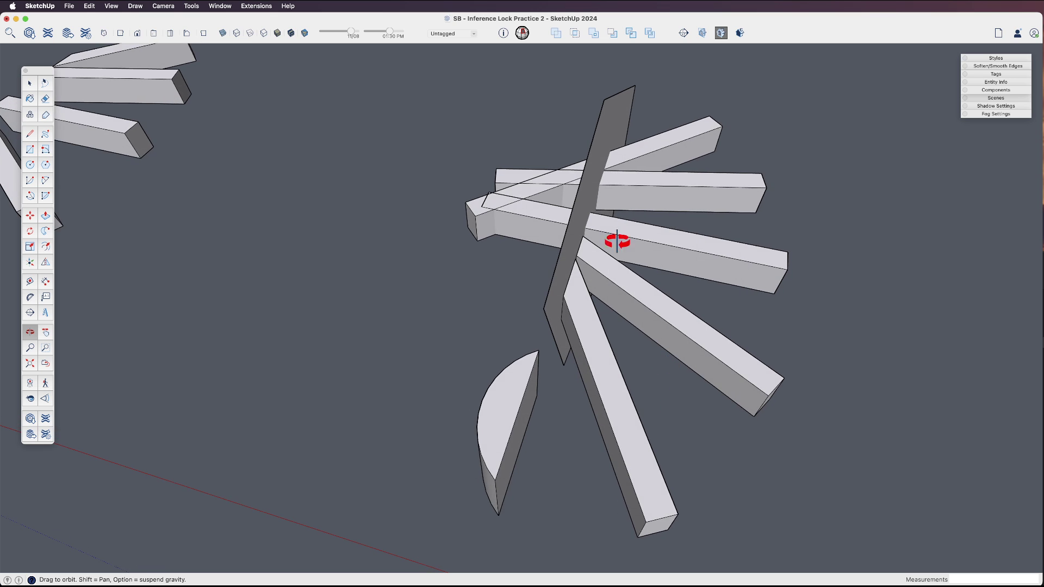
pyautogui.press('space')
pyautogui.moveTo(610, 217); pyautogui.dragTo(538, 159)
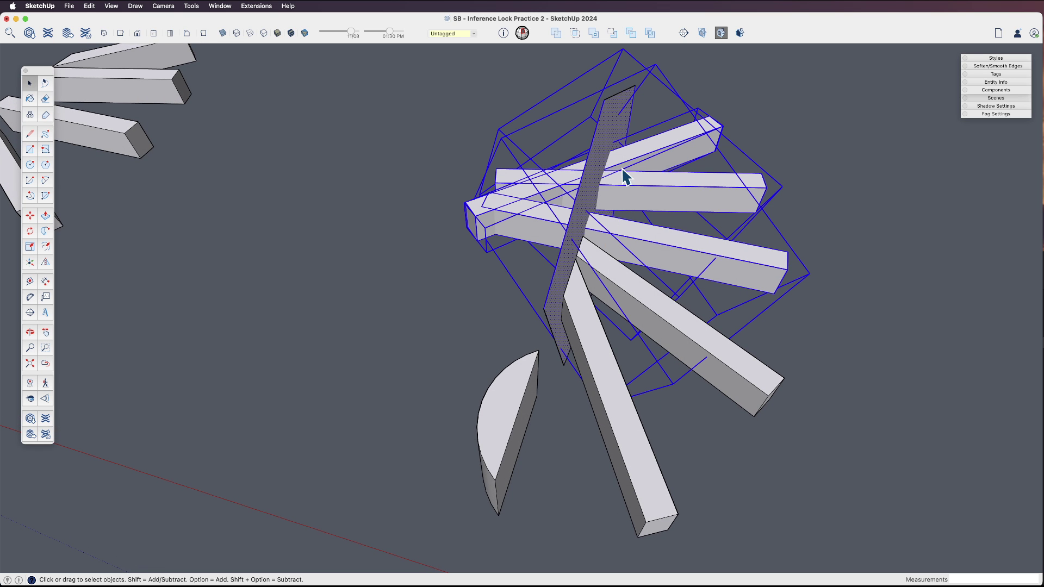
pyautogui.tripleClick(629, 184)
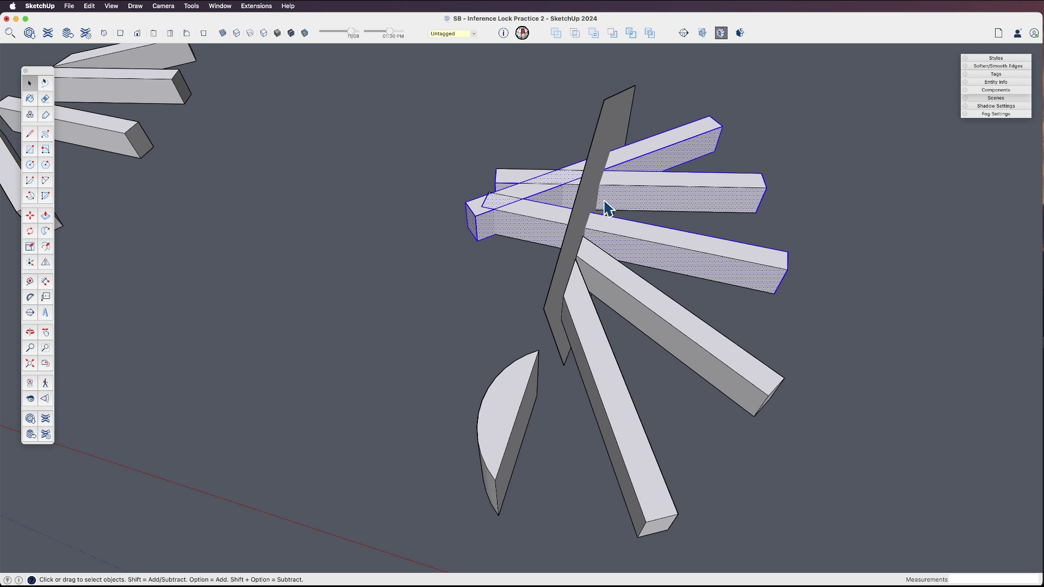
# Select all geometry of the three exploded blocks and the five-sided face, and intersect the faces with the model.
pyautogui.tripleClick(638, 196)
pyautogui.keyDown('shift'); pyautogui.tripleClick(640, 166); pyautogui.keyUp('shift')
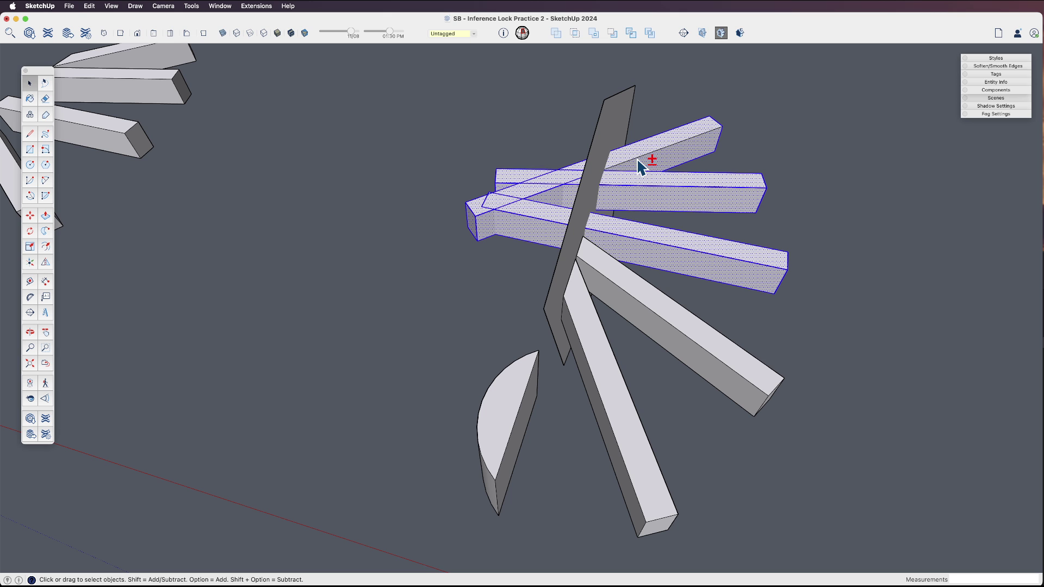
pyautogui.rightClick(605, 138)
pyautogui.moveTo(669, 229)
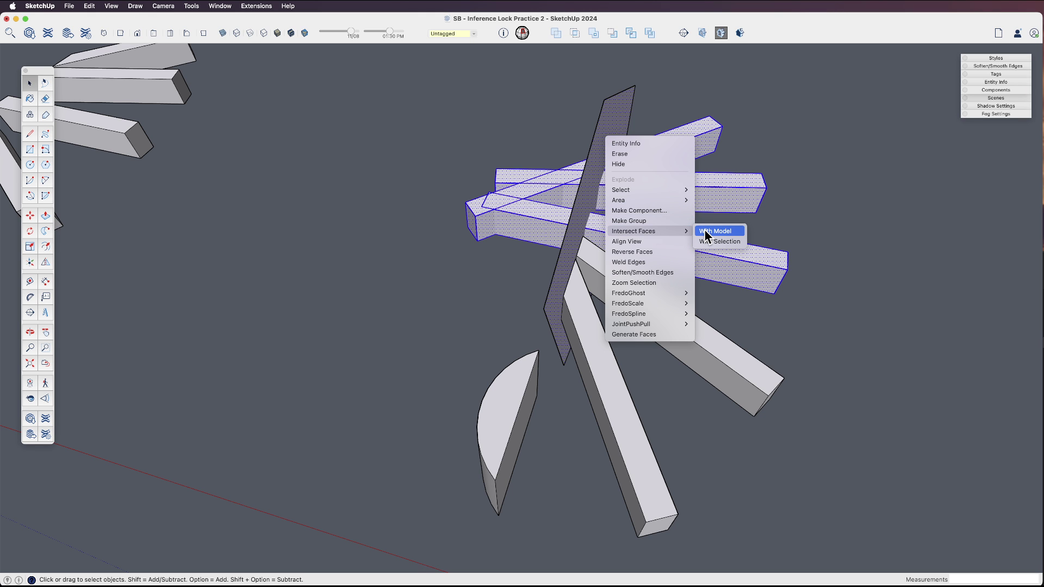
pyautogui.click(706, 232)
pyautogui.moveTo(578, 235); pyautogui.dragTo(676, 242, button='middle')
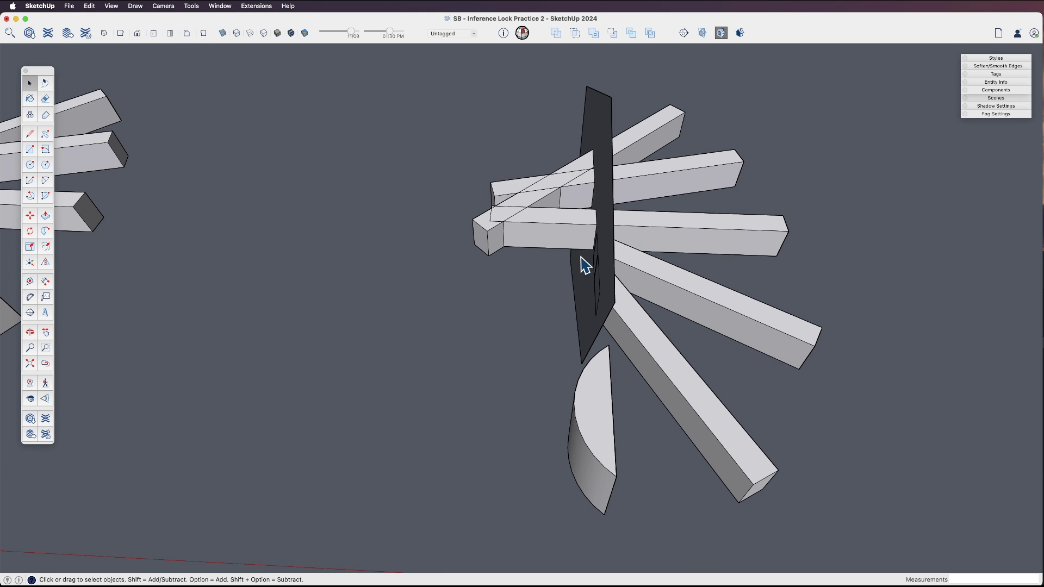
# Delete the block ends beyond the cutting plane, including the leftover stub, and erase an edge of the five-sided face to remove it.
pyautogui.moveTo(444, 143); pyautogui.dragTo(444, 143)
pyautogui.press('Delete')
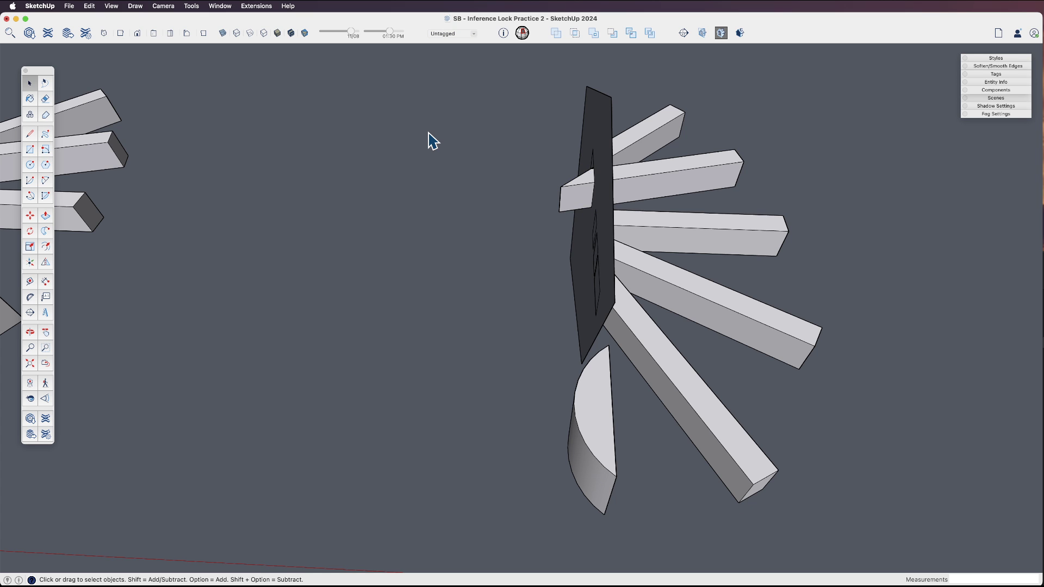
pyautogui.press('e')
pyautogui.click(594, 89)
pyautogui.moveTo(605, 166)
pyautogui.mouseDown(button='middle')
pyautogui.moveTo(531, 158)
pyautogui.moveTo(547, 168)
pyautogui.mouseUp(button='middle')
pyautogui.press('space')
pyautogui.moveTo(450, 119); pyautogui.dragTo(438, 117)
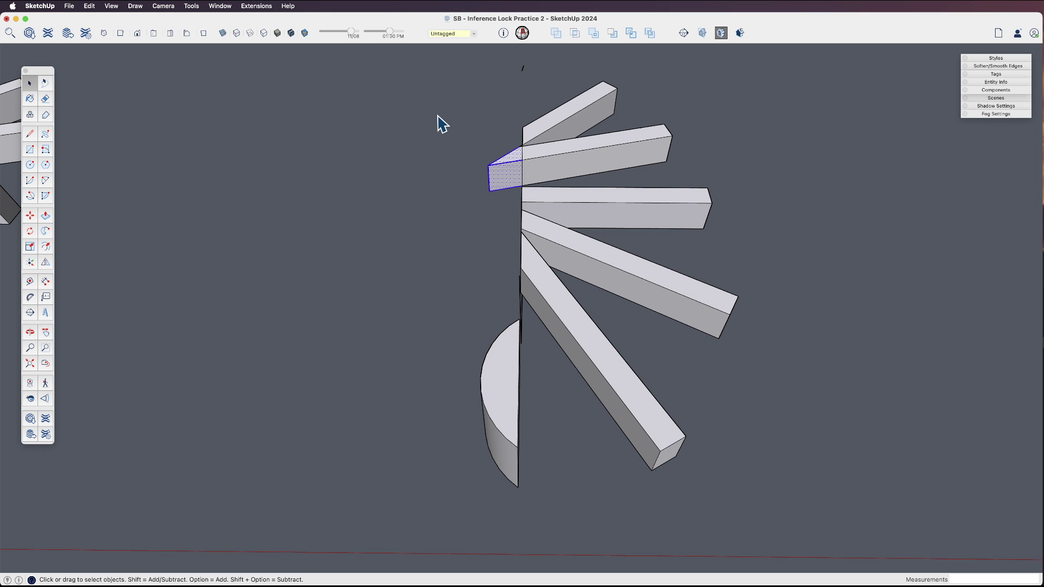
pyautogui.press('Delete')
# Inspect the trimmed block ends and clear the loose faces covering the ends of the two blocks nearest the half-round.
pyautogui.scroll(8, 514, 150)
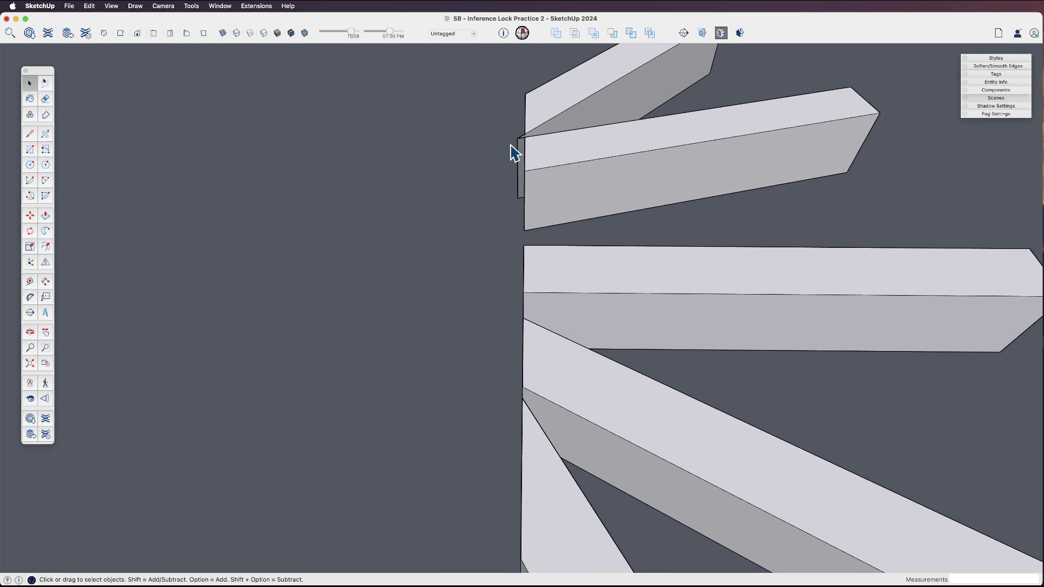
pyautogui.moveTo(524, 145)
pyautogui.mouseDown(button='middle')
pyautogui.moveTo(576, 234)
pyautogui.moveTo(605, 243)
pyautogui.moveTo(601, 223)
pyautogui.moveTo(701, 207)
pyautogui.mouseUp(button='middle')
pyautogui.press('e')
pyautogui.scroll(2, 547, 221)
pyautogui.scroll(-5, 557, 257)
pyautogui.scroll(3, 492, 181)
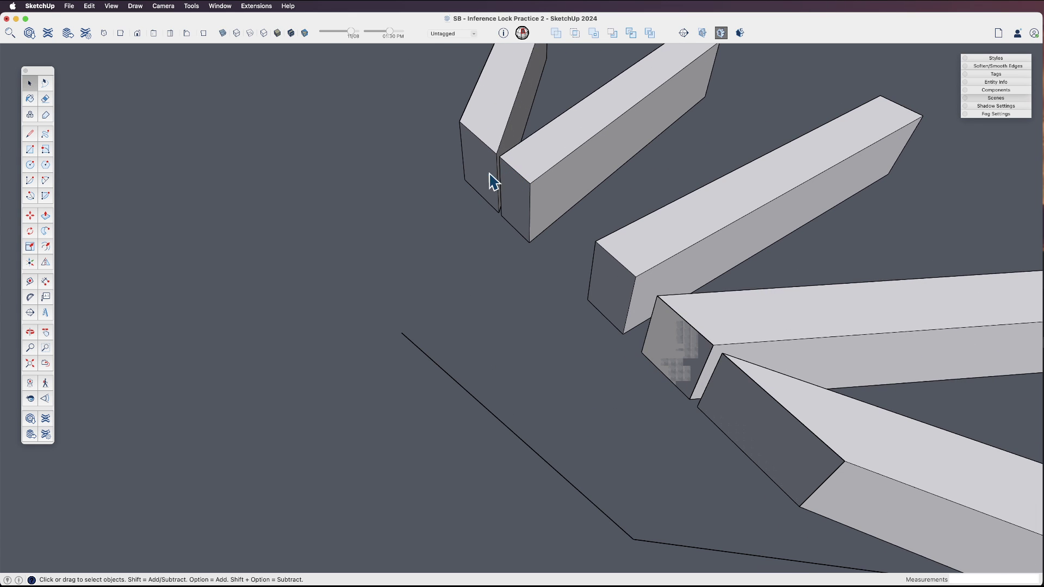
pyautogui.moveTo(679, 356); pyautogui.dragTo(613, 333, button='middle')
pyautogui.click(696, 375)
pyautogui.scroll(-3, 660, 387)
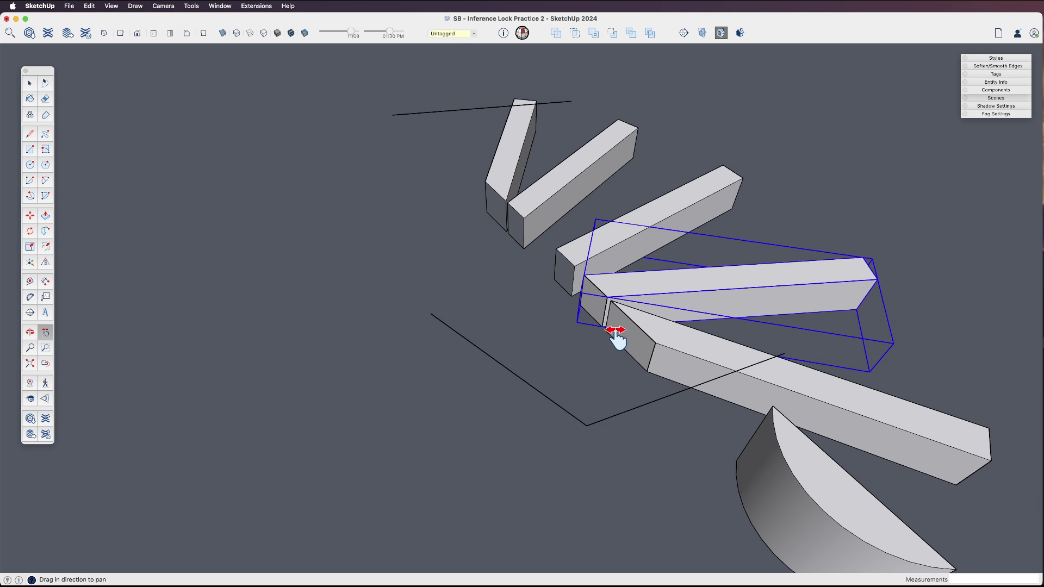
pyautogui.doubleClick(590, 308)
pyautogui.click(658, 294)
pyautogui.click(758, 224)
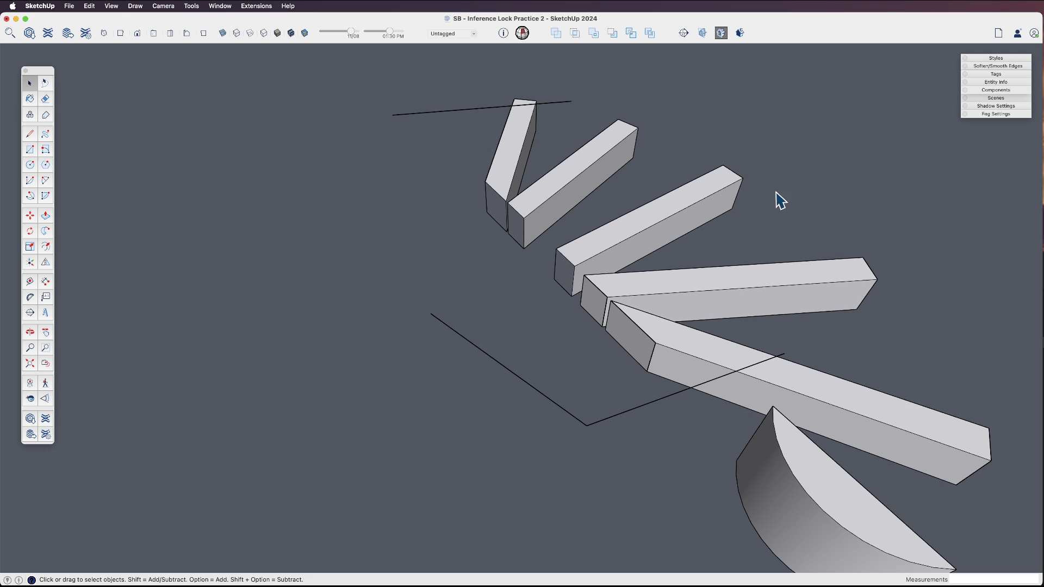
# Erase the remaining loose edges of the five-sided cutting face.
pyautogui.press('e')
pyautogui.click(466, 109)
pyautogui.click(577, 419)
pyautogui.click(629, 410)
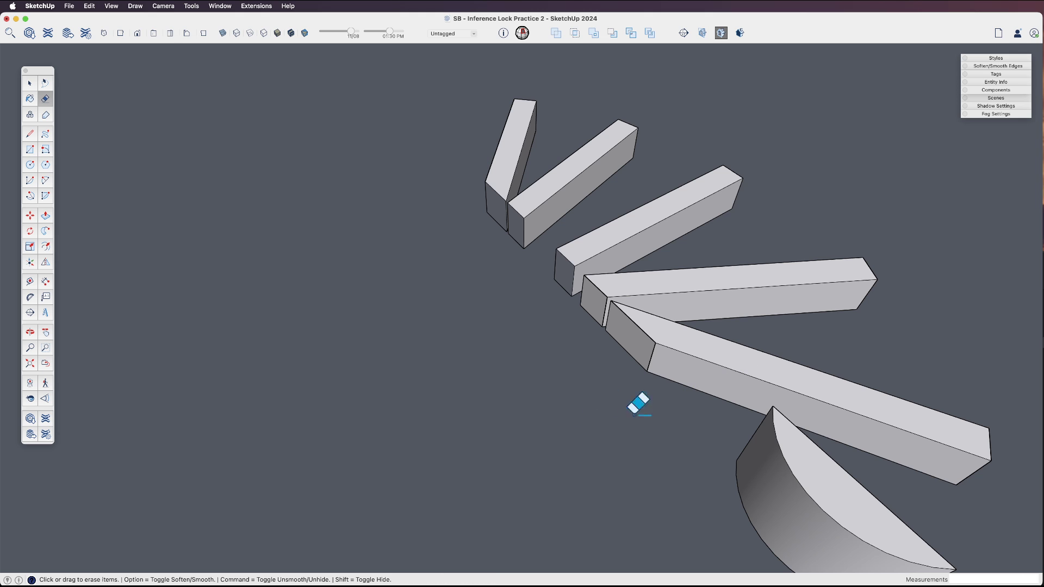
pyautogui.press('space')
pyautogui.click(656, 357)
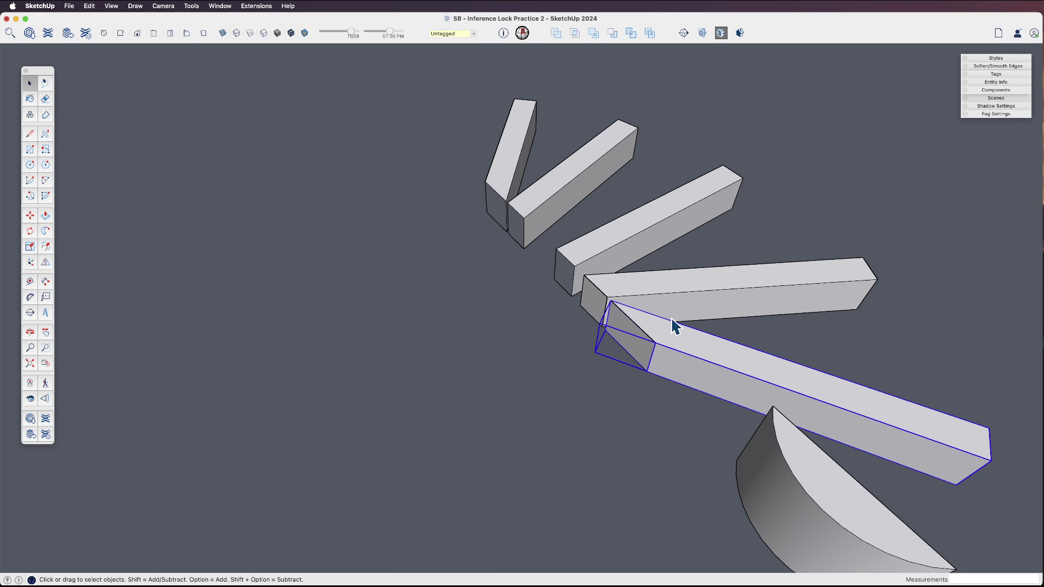
pyautogui.keyDown('shift'); pyautogui.click(676, 296); pyautogui.keyUp('shift')
pyautogui.press('m')
pyautogui.click(668, 295)
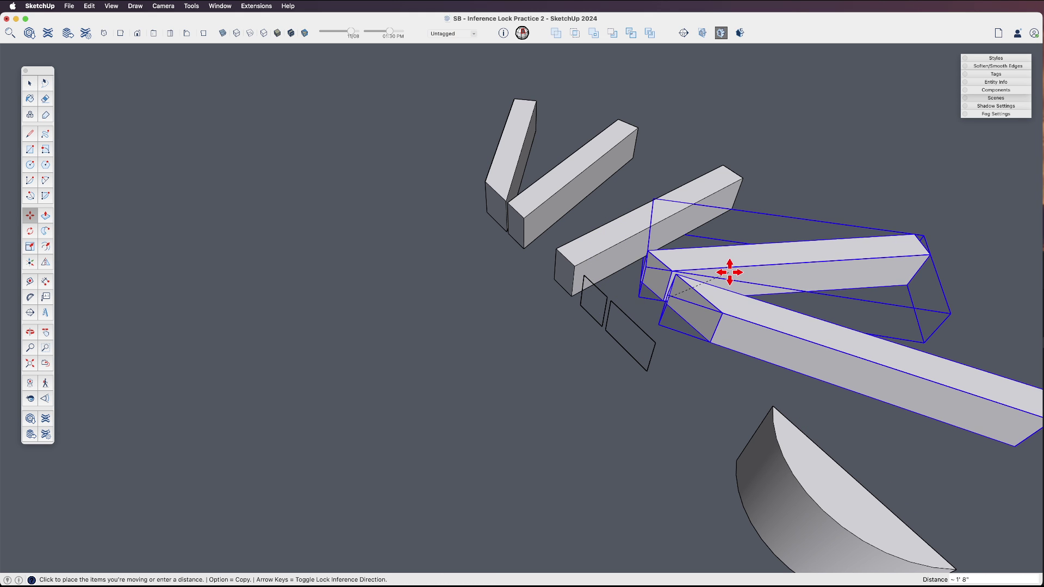
pyautogui.click(676, 299)
pyautogui.press('space')
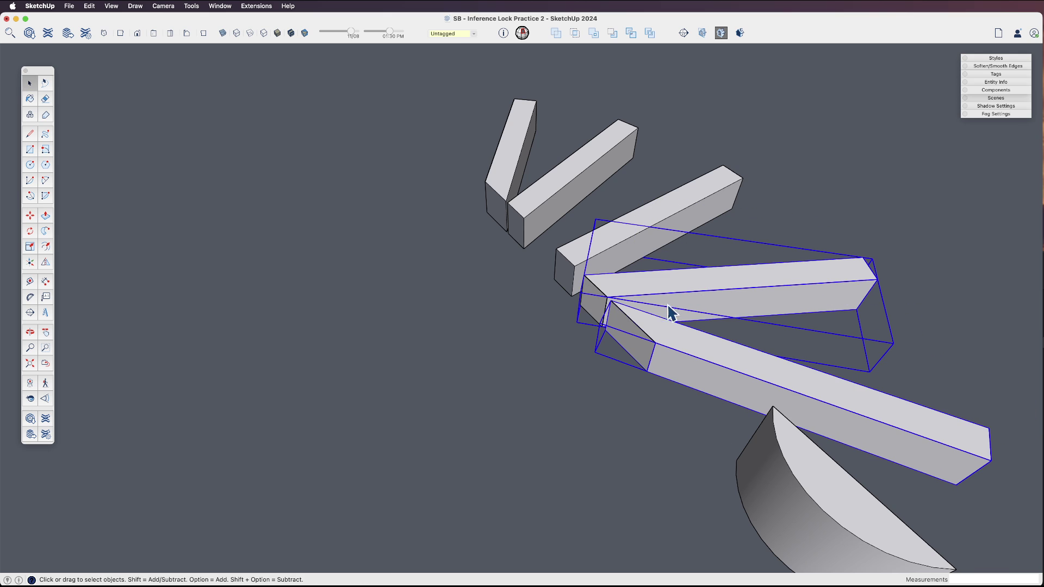
# Reverse the cut end faces of the three exploded blocks and clear the selection.
pyautogui.click(566, 272)
pyautogui.keyDown('shift'); pyautogui.click(517, 229); pyautogui.keyUp('shift')
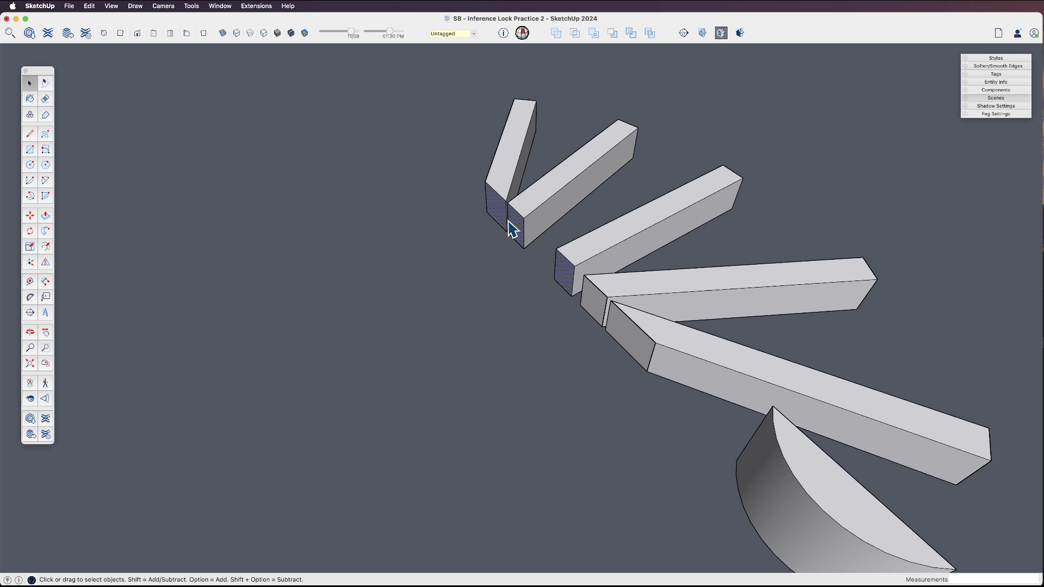
pyautogui.rightClick(498, 205)
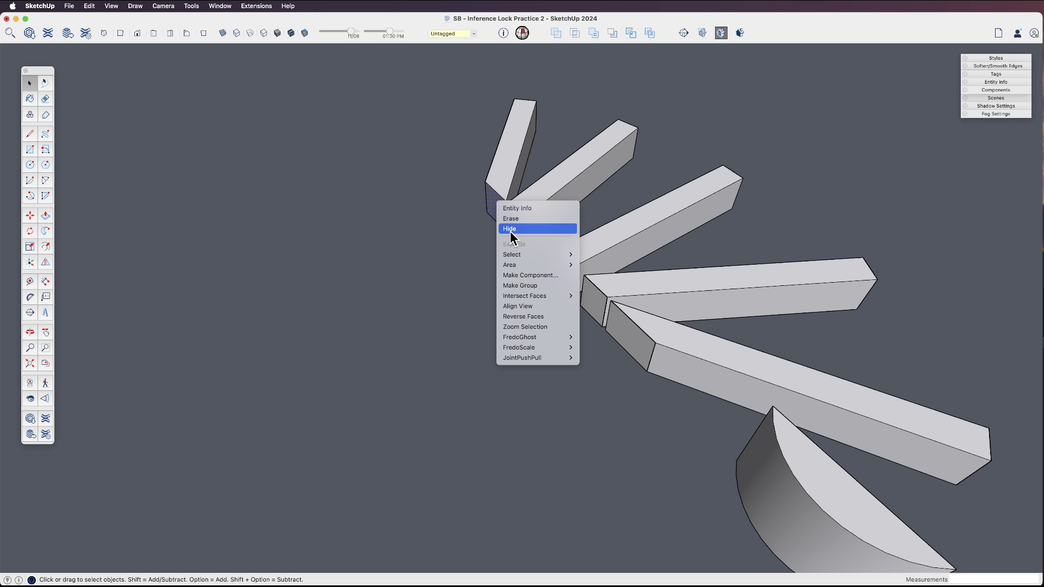
pyautogui.click(537, 316)
pyautogui.moveTo(580, 272); pyautogui.dragTo(679, 421)
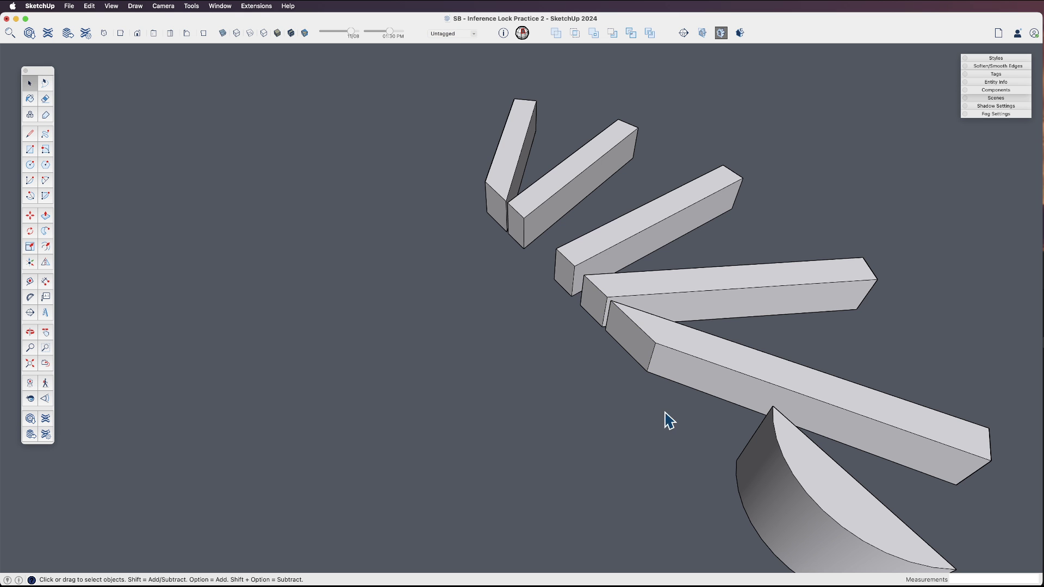
# Examine the house roof model and the three practice sets near the origin.
pyautogui.moveTo(669, 420); pyautogui.dragTo(155, 302, button='middle')
pyautogui.scroll(-6, 363, 315)
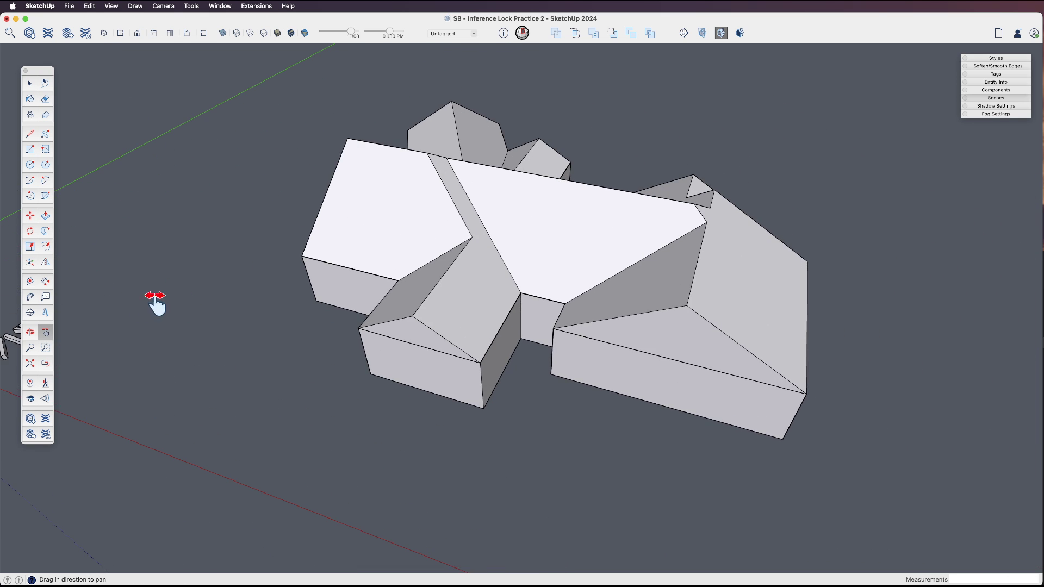
pyautogui.scroll(3, 601, 258)
pyautogui.scroll(-4, 601, 261)
pyautogui.press('space')
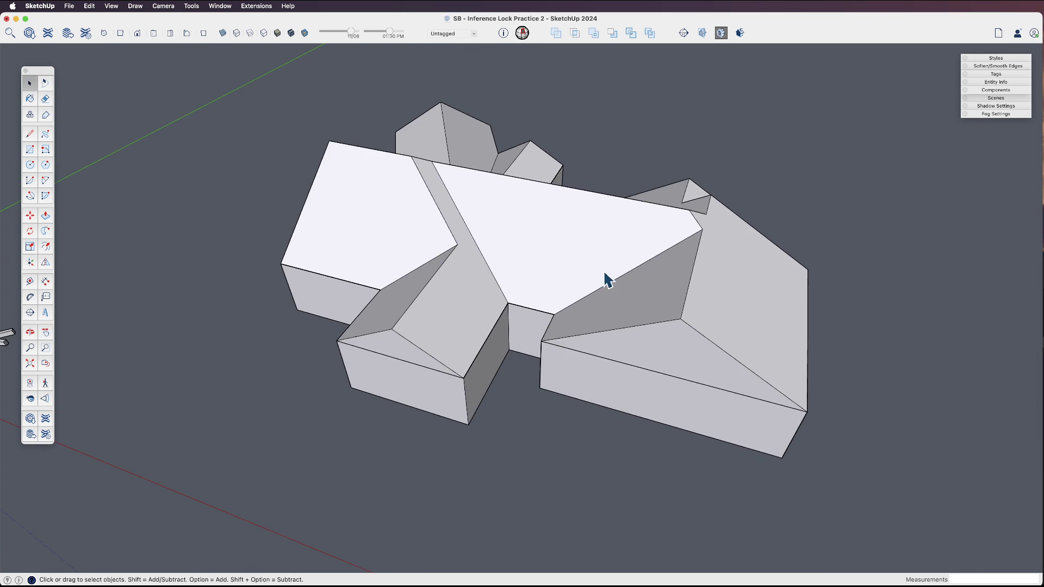
pyautogui.scroll(-3, 561, 231)
pyautogui.press('h')
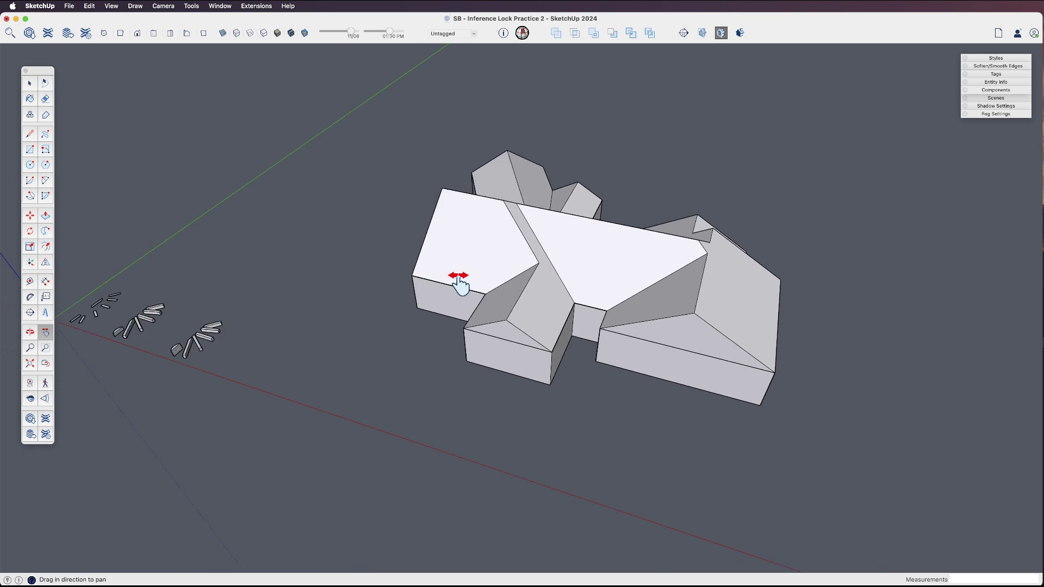
pyautogui.moveTo(459, 285); pyautogui.dragTo(459, 322)
pyautogui.scroll(6, 252, 317)
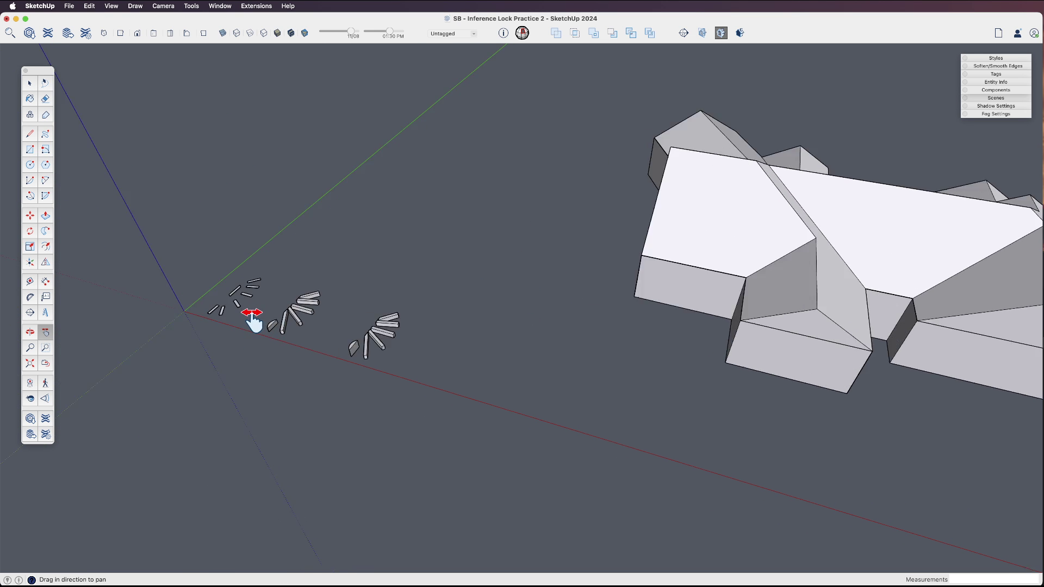
pyautogui.moveTo(223, 310); pyautogui.dragTo(427, 306, button='middle')
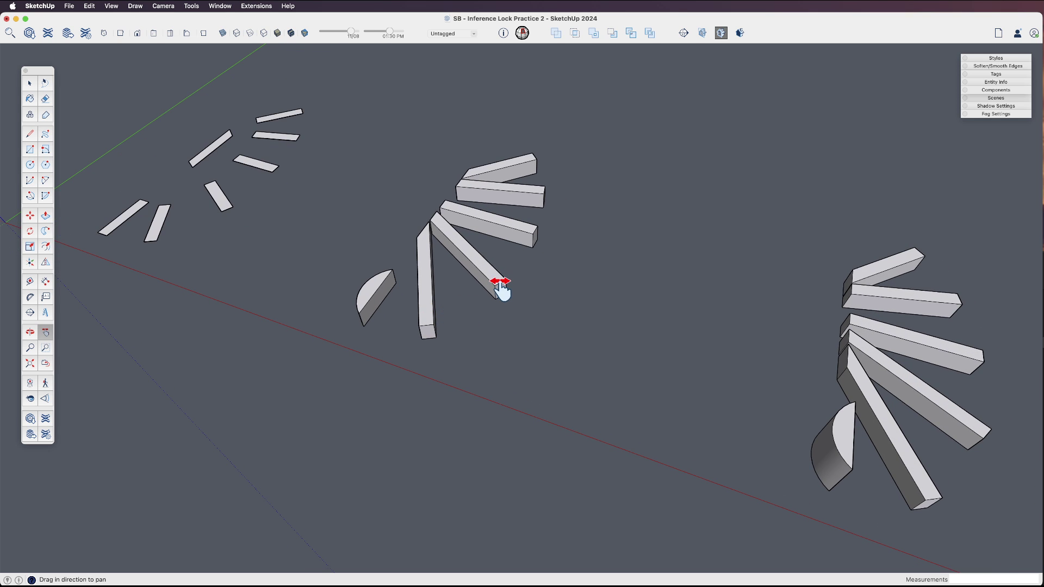